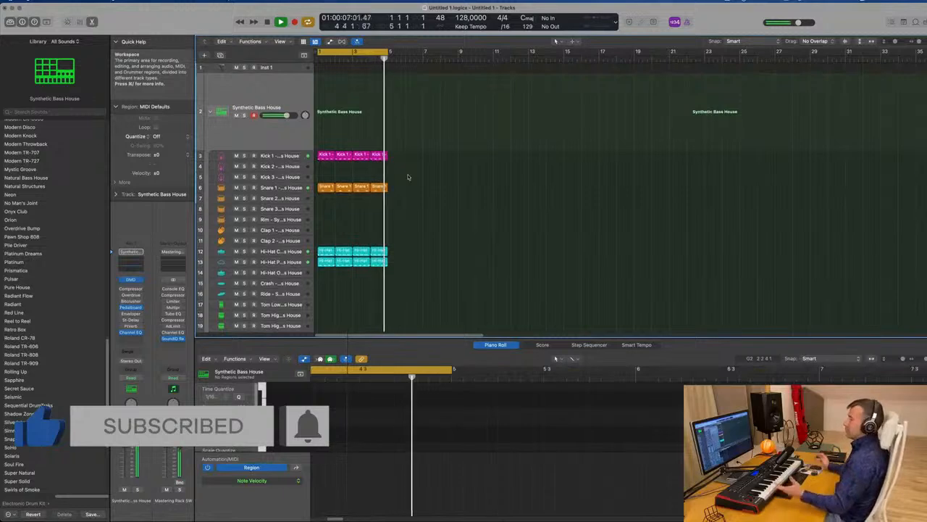
Select the Inst 1 track and enlarge its track height
click(286, 70)
drag(285, 72, 287, 151)
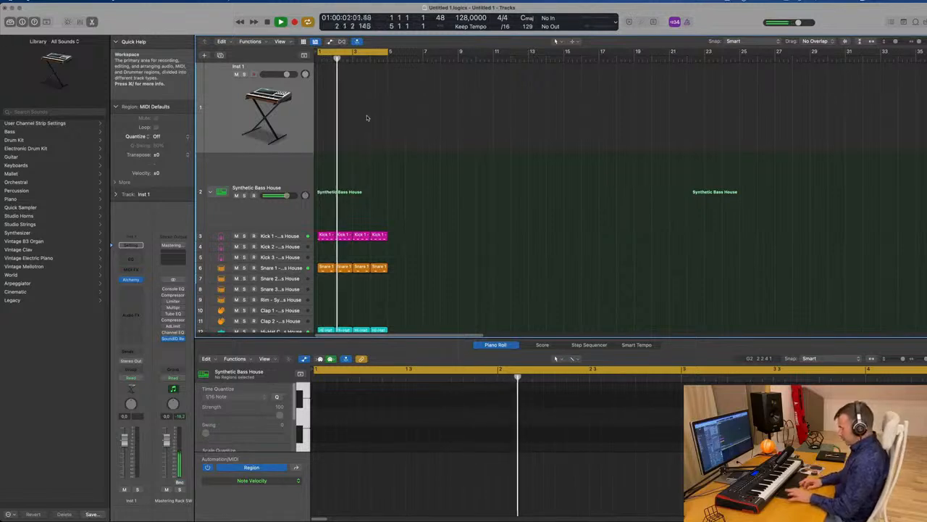
Repeat all the drum regions three times so they fill 16 bars, and extend the cycle range to bar 17
key(super+a)
key(super+r)
key(super+r)
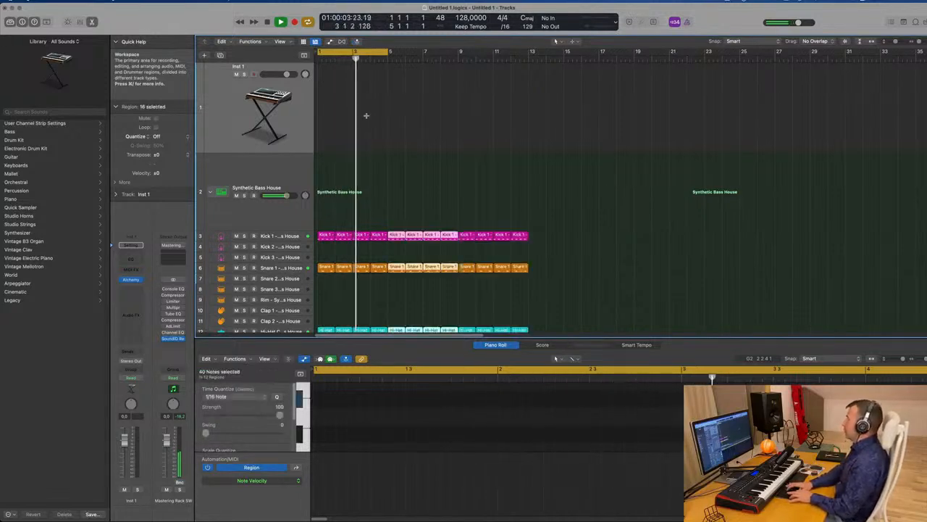
key(super+r)
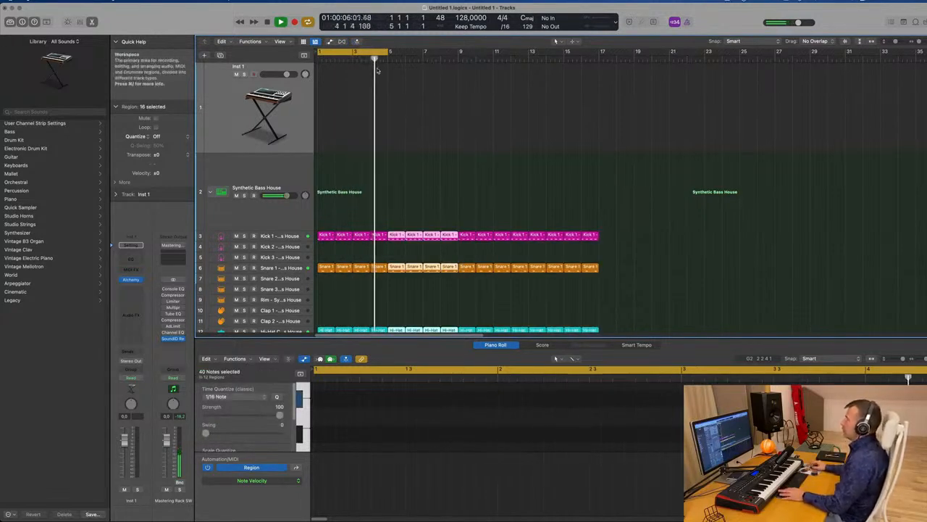
drag(389, 52, 593, 63)
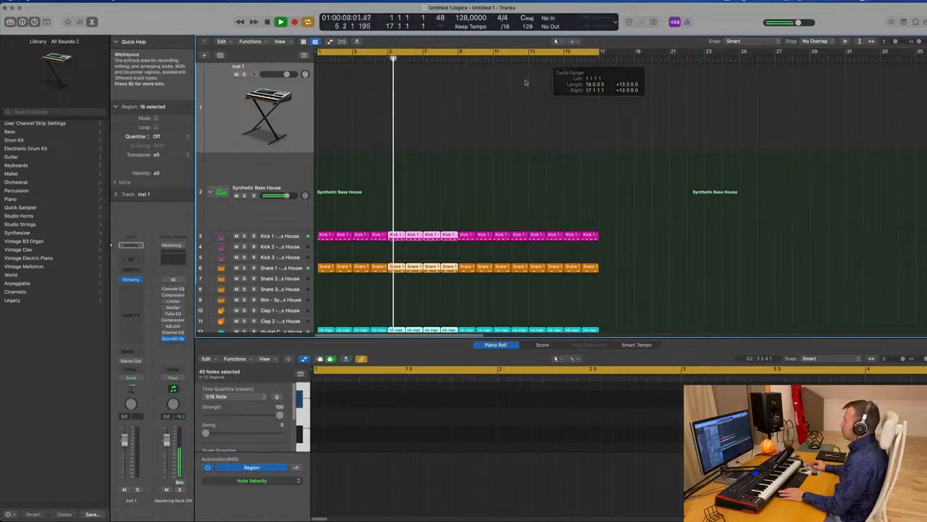
click(435, 137)
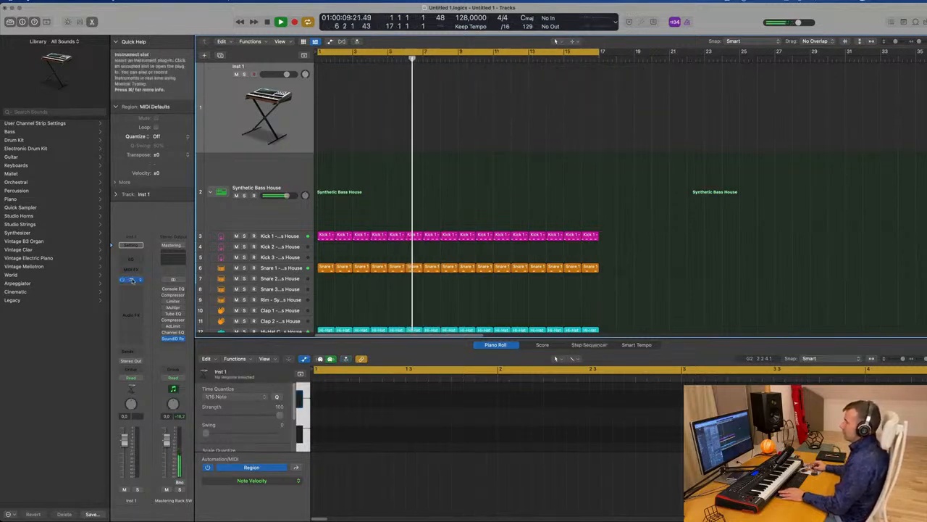
Open Alchemy on the Inst 1 track, filter its presets to the Bass category, and load After The Snow (1)
click(131, 279)
drag(512, 100, 559, 85)
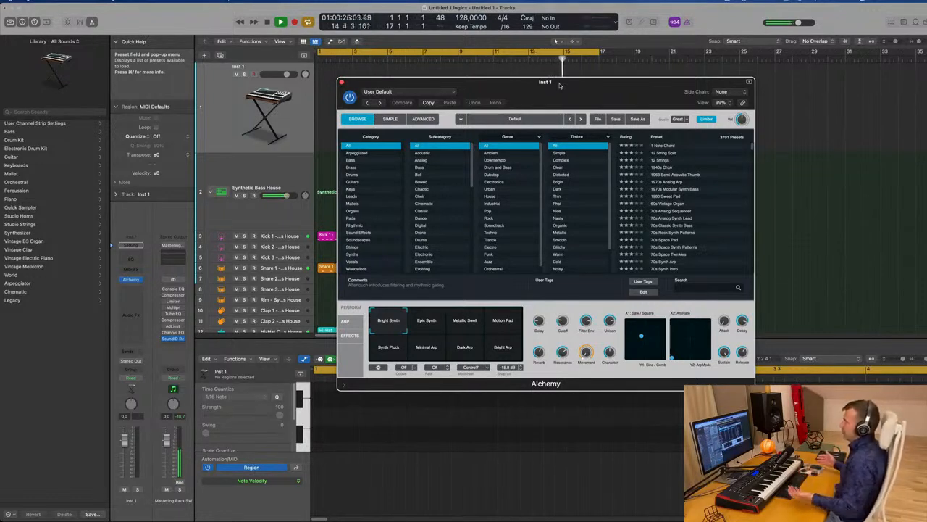
drag(560, 86, 485, 81)
click(277, 158)
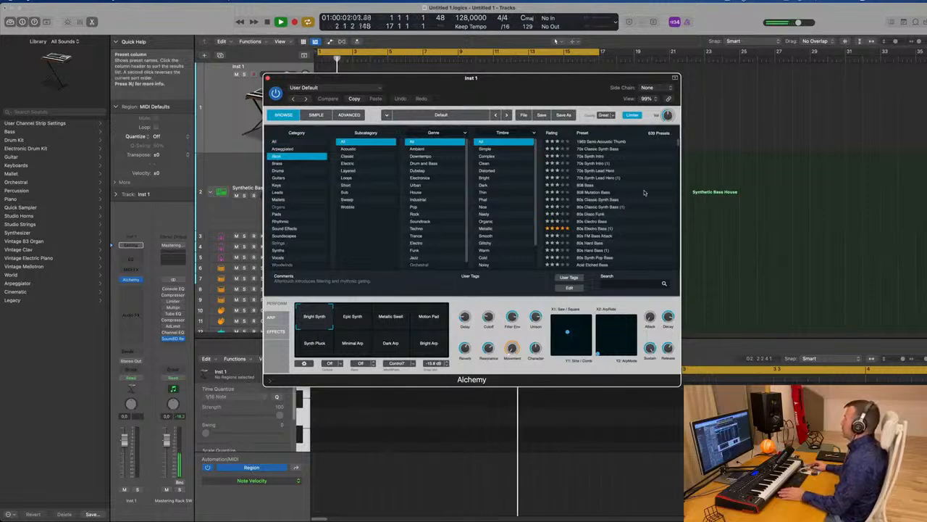
scroll(644, 193, down, 5)
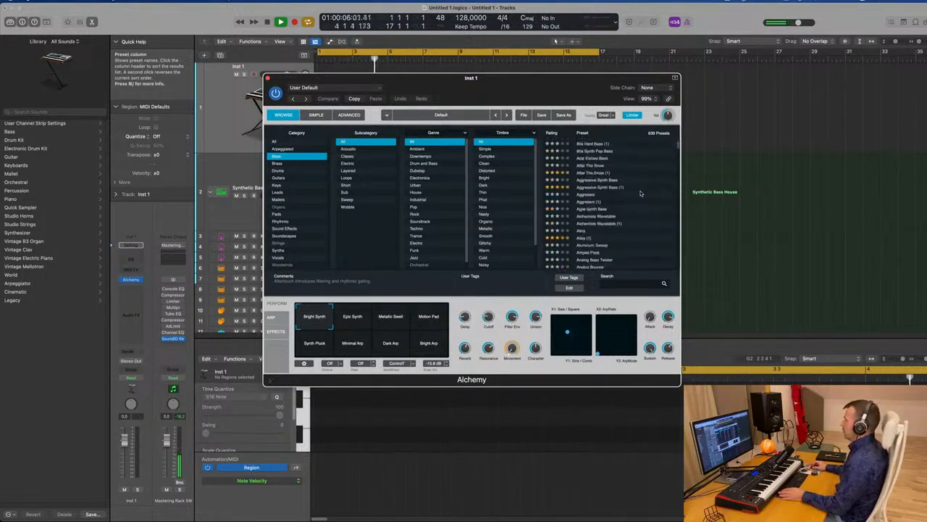
click(594, 173)
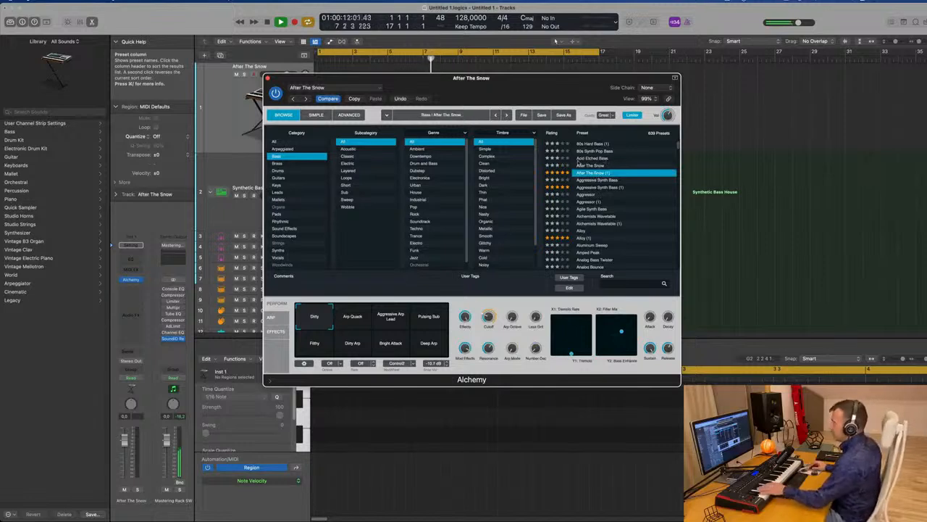
Switch the After The Snow sound to the Pulsing Sub snapshot and adjust its Effects amount
drag(536, 90, 598, 114)
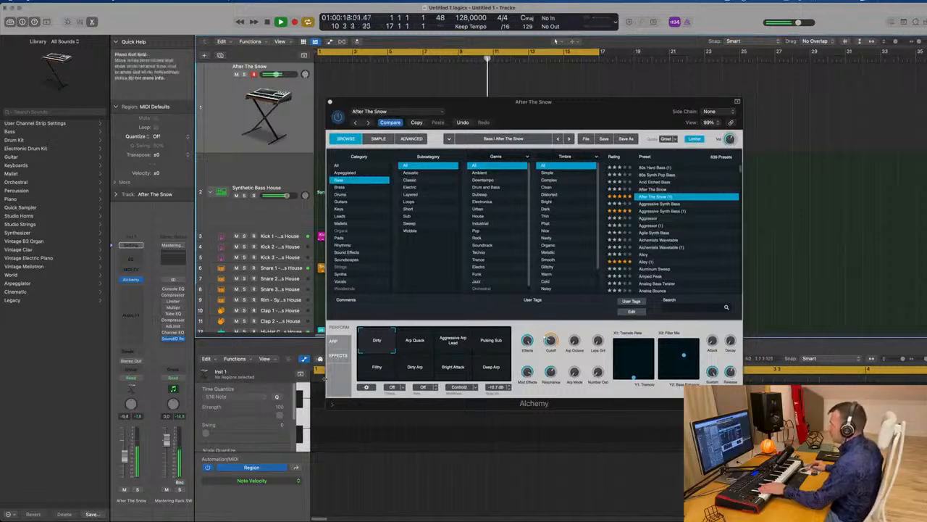
click(410, 348)
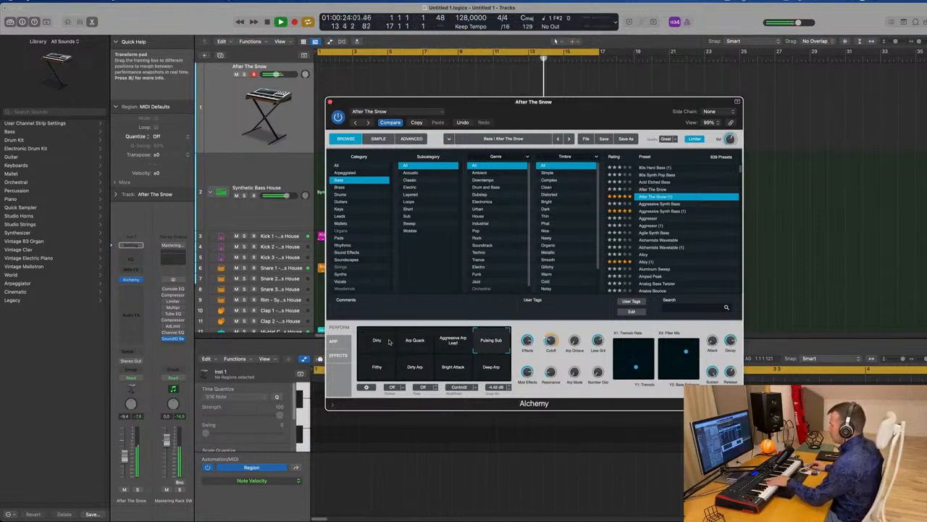
drag(415, 369, 513, 349)
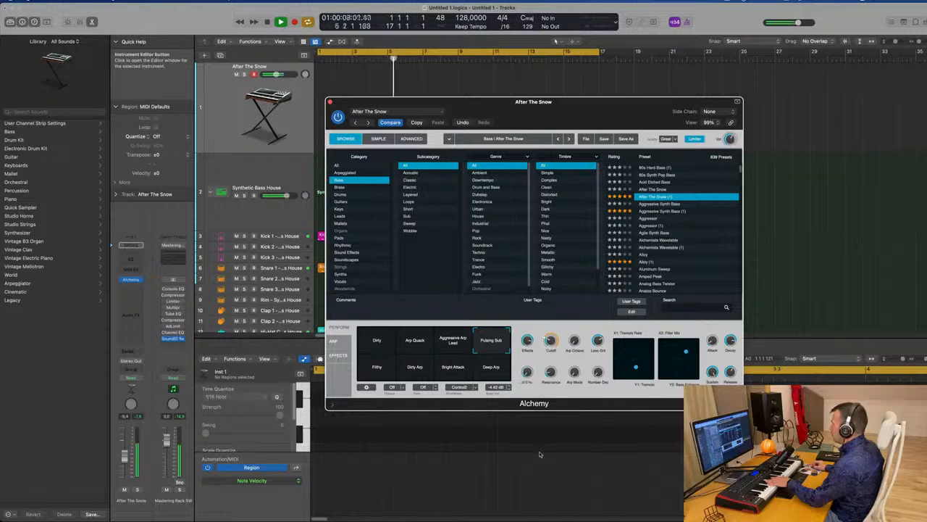
drag(528, 341, 534, 361)
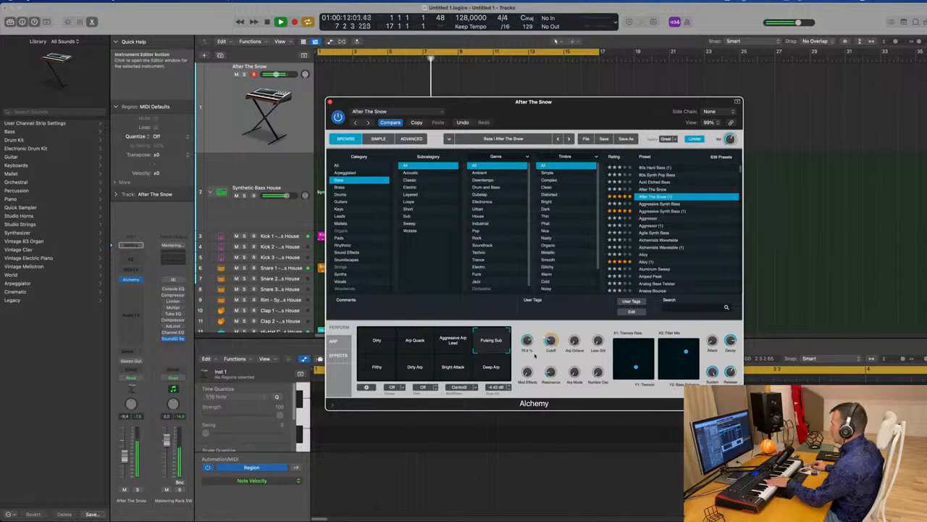
Try the Aggressive Synth Bass (1) preset and load Alloy (1) instead
click(647, 211)
click(644, 263)
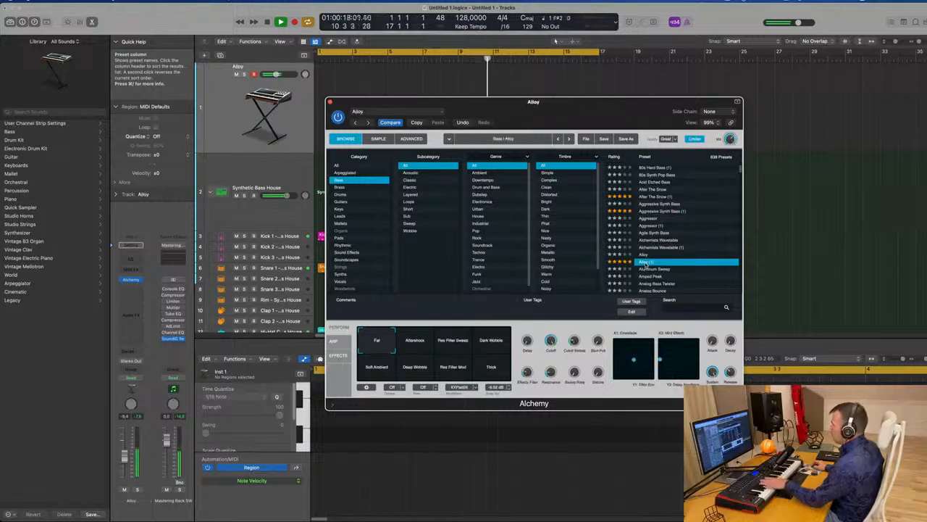
scroll(658, 255, down, 2)
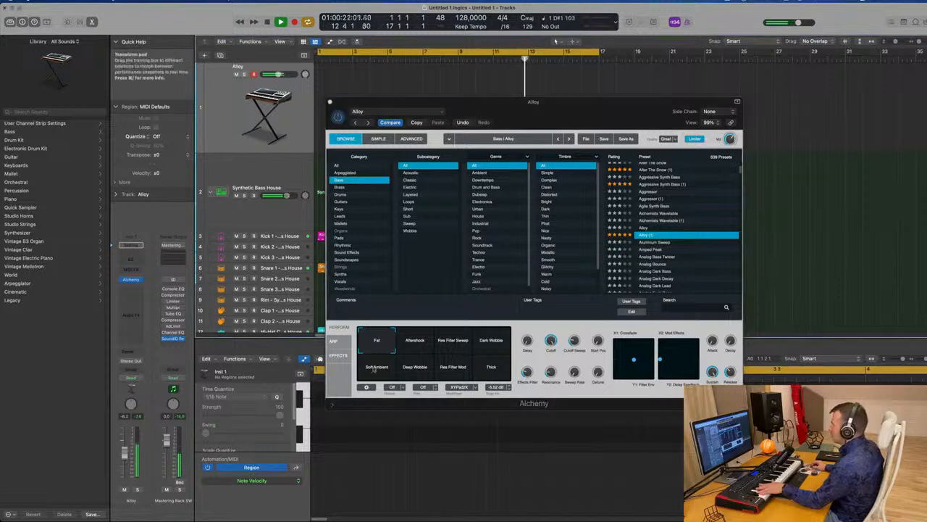
Audition the Alloy snapshots, including Aftershock, Deep Wobble and Thick, settle on Soft Ambient, and show the sound's effects
click(455, 343)
click(421, 346)
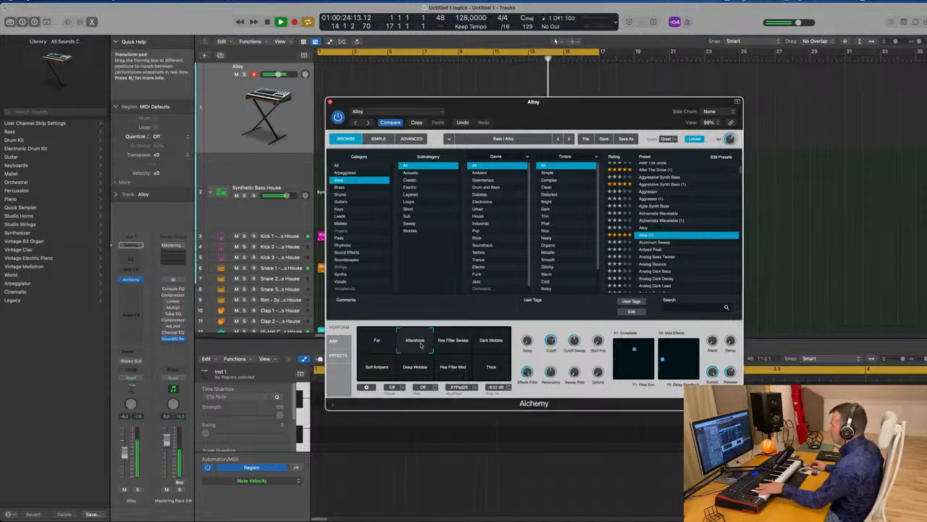
click(381, 368)
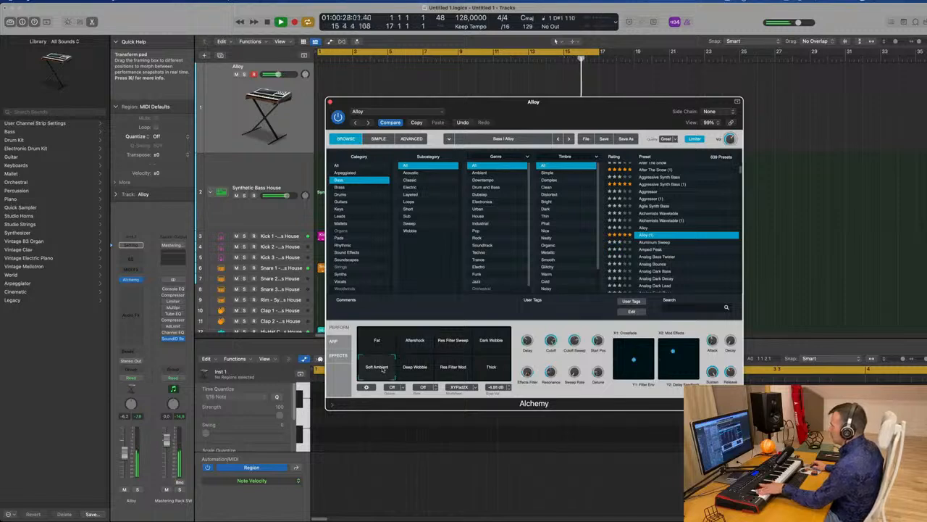
click(414, 369)
click(448, 368)
click(488, 368)
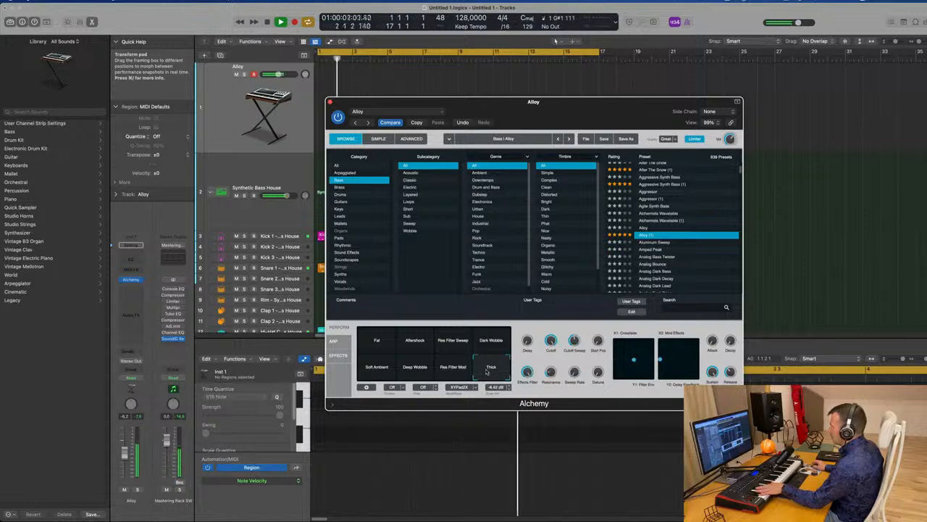
click(384, 368)
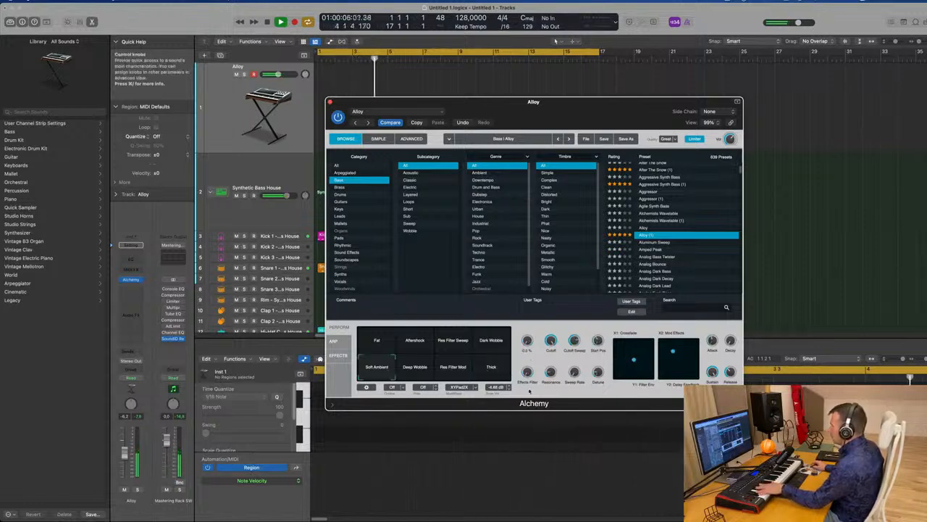
click(339, 355)
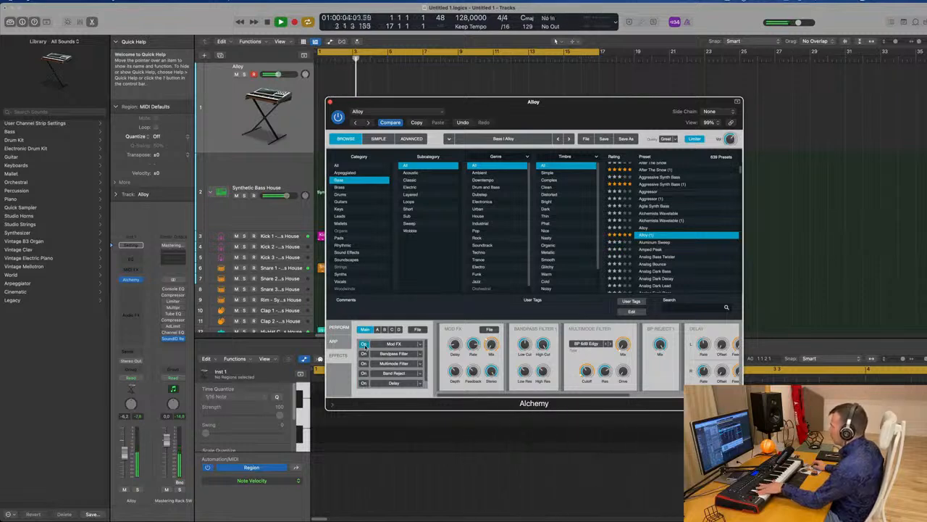
Audition the Analog Bass Twister, Analog Bounce and Analog Dark Bass presets, ending with Analog Dark Decay loaded
scroll(678, 218, down, 2)
click(669, 225)
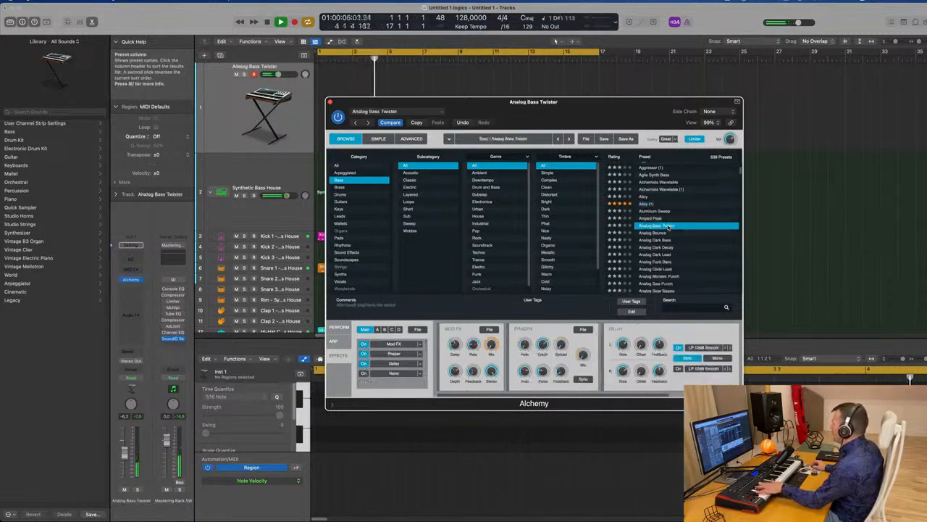
click(661, 234)
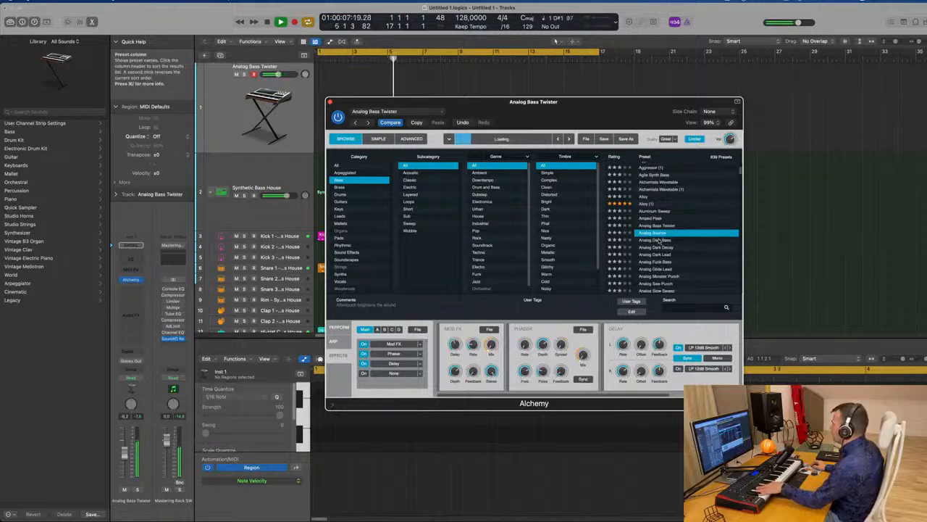
click(660, 242)
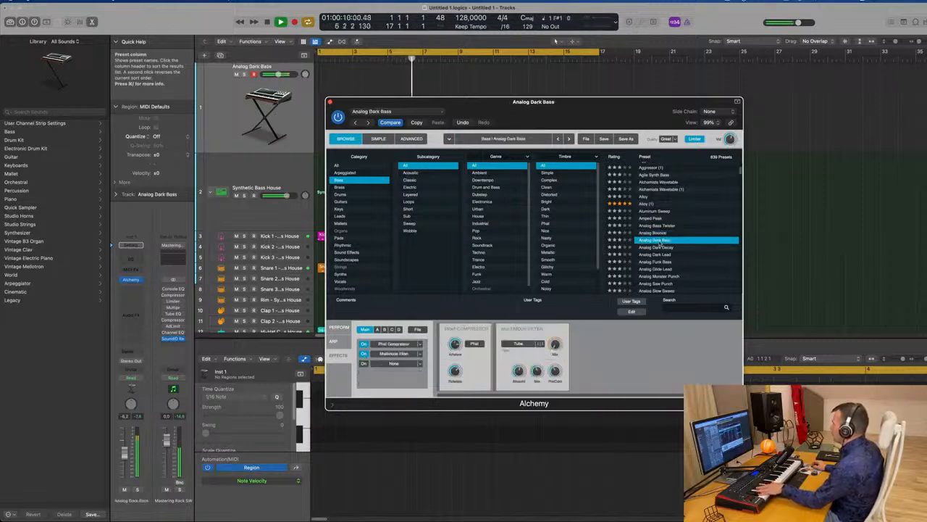
click(659, 247)
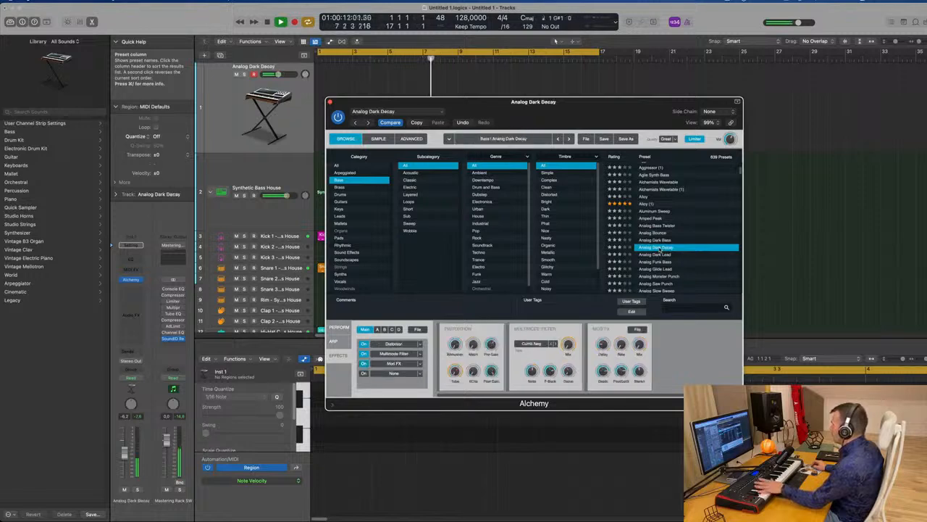
Audition the Analog Dark Decay performance snapshots, from Octave and LFO to Distort, Drive, Comb 2 and Broken, and return to Analog
drag(576, 102, 605, 92)
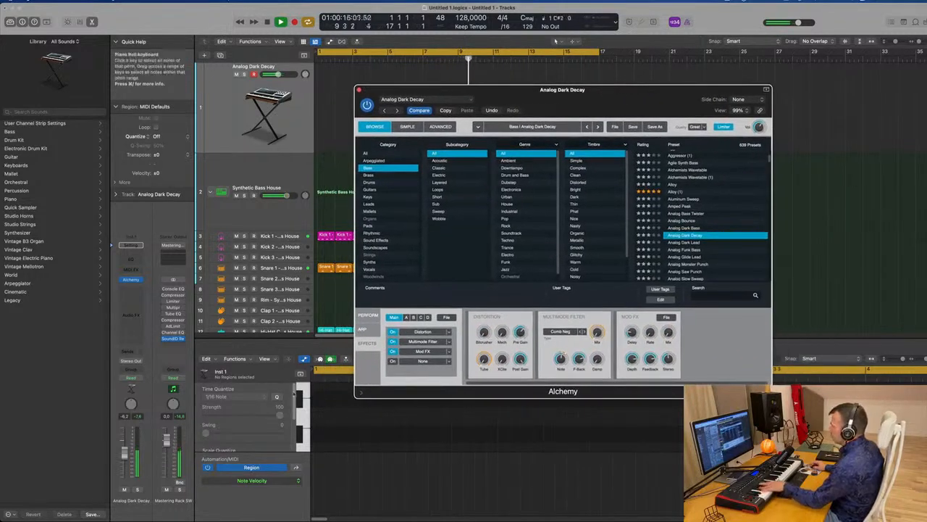
click(368, 315)
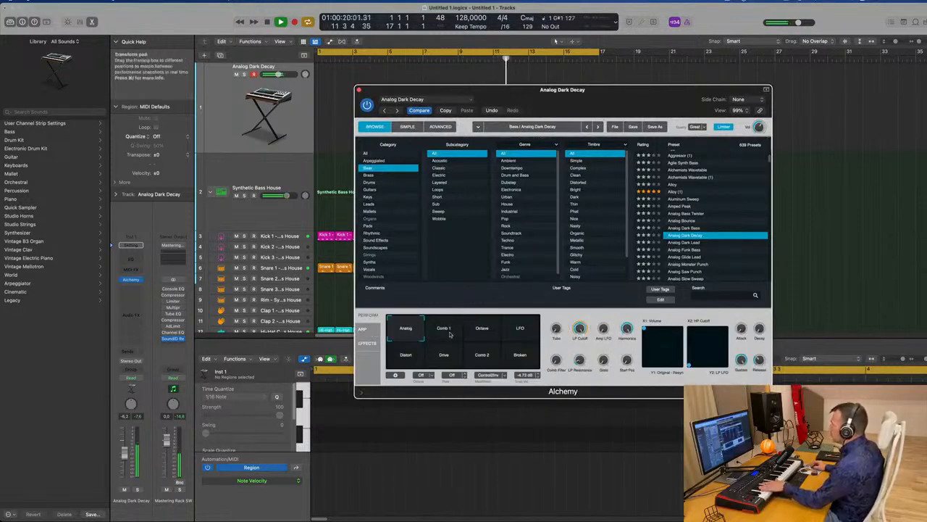
click(482, 327)
click(519, 332)
click(403, 334)
click(400, 365)
click(442, 360)
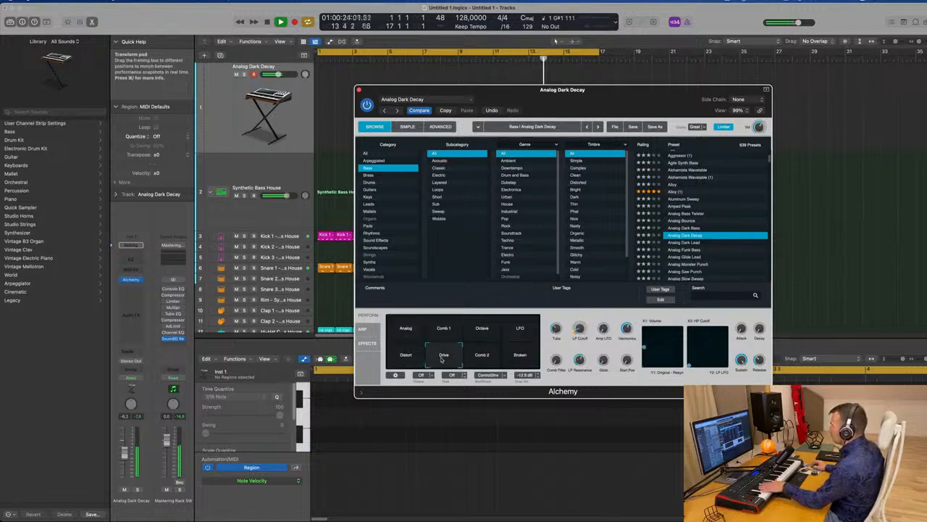
click(495, 360)
click(523, 357)
click(403, 330)
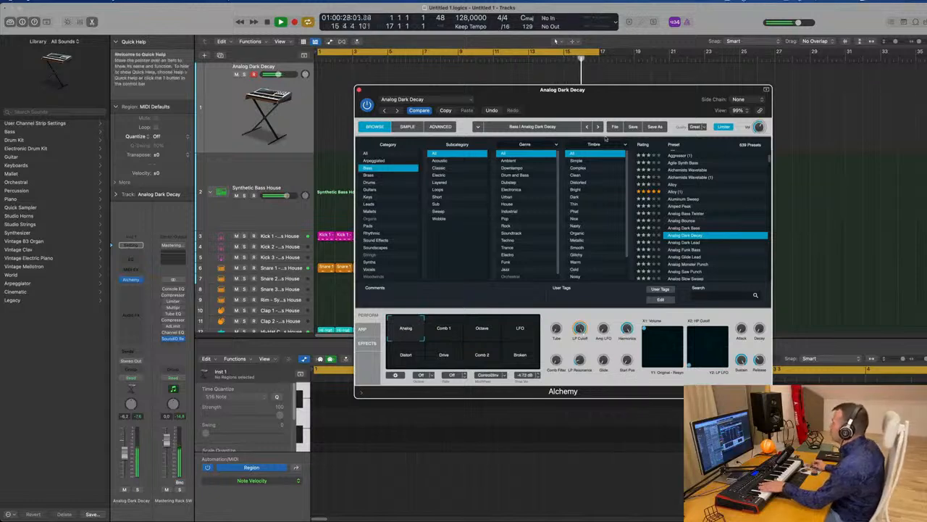
In Alchemy's advanced view, sync the AHDSR 1 envelope to tempo and lengthen its decay to about beat 9
click(435, 129)
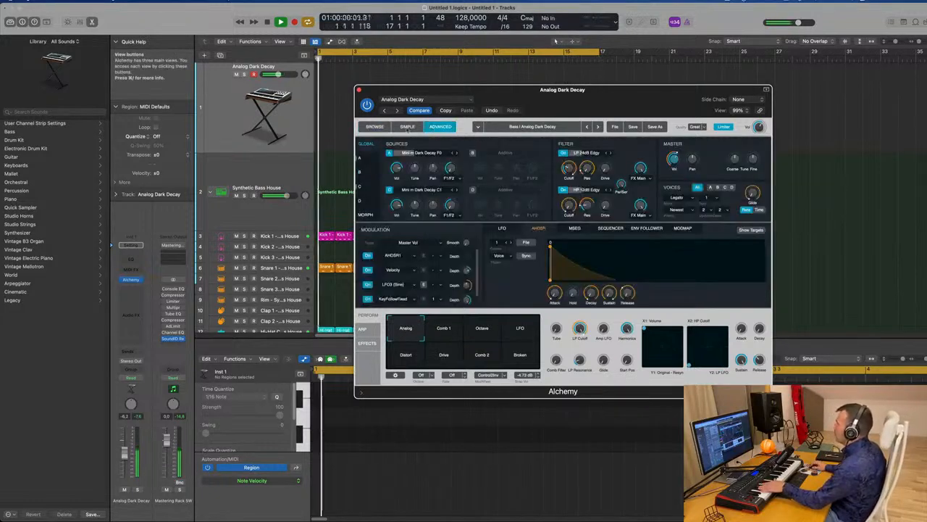
drag(591, 293, 633, 273)
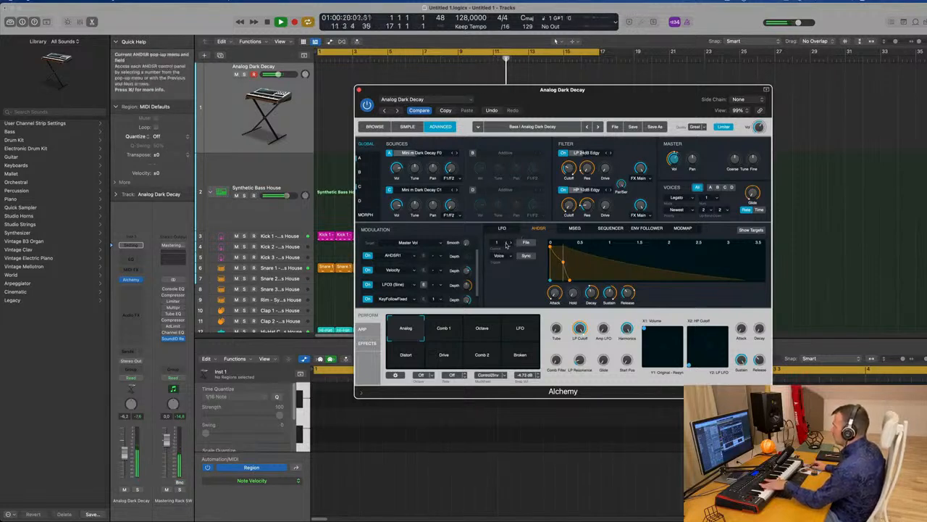
click(526, 256)
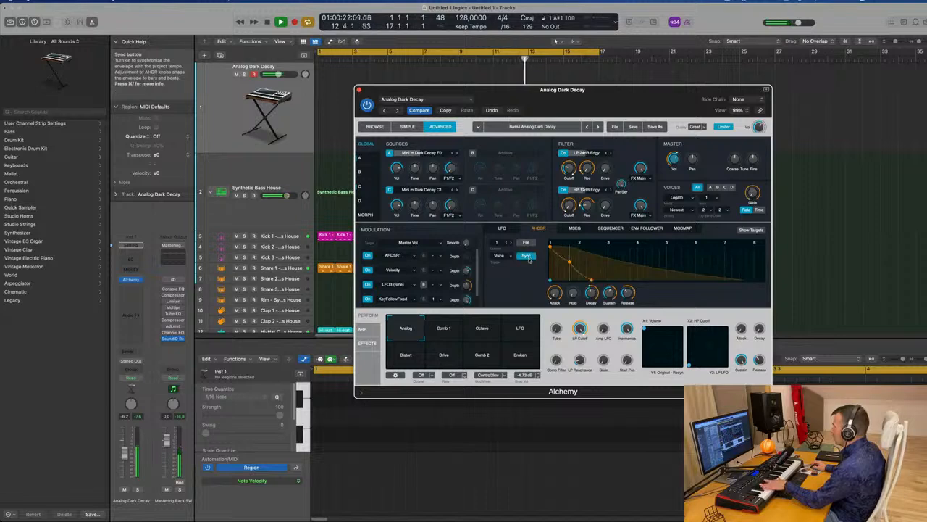
drag(571, 263, 598, 261)
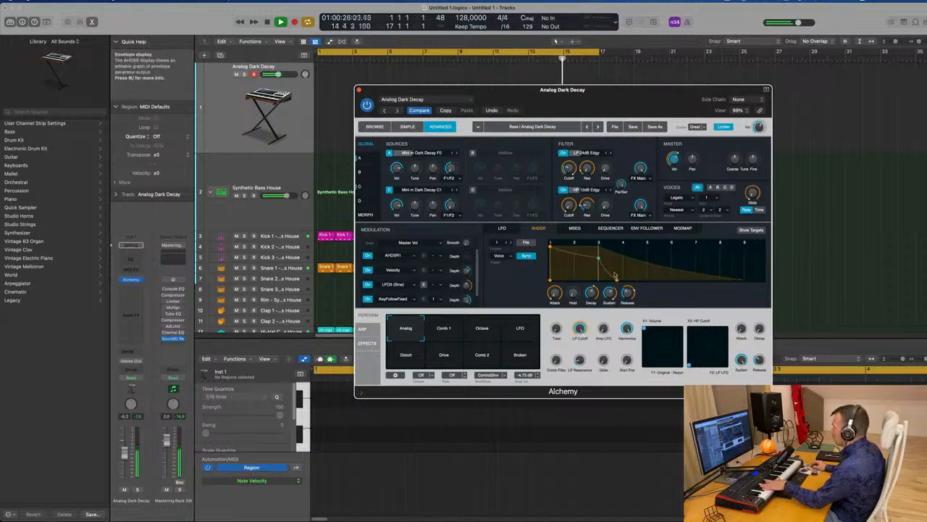
drag(615, 276, 674, 261)
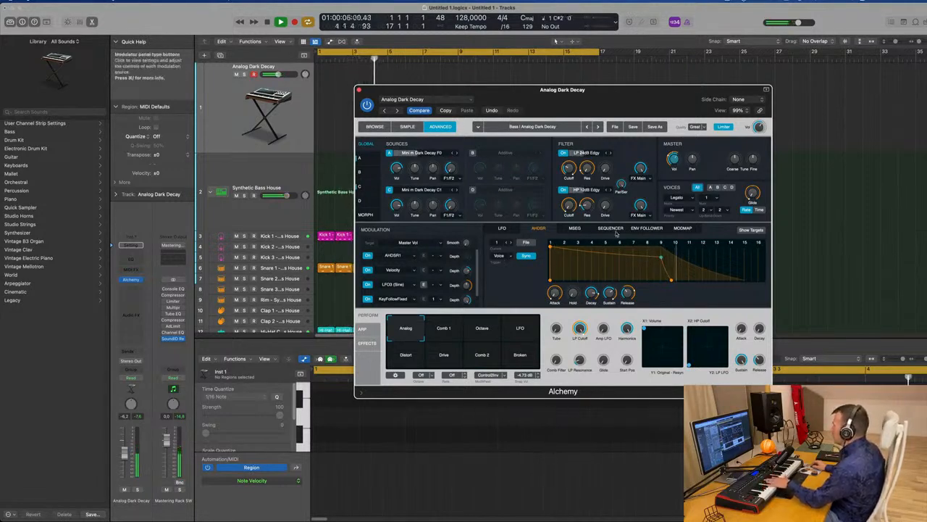
Look through the MSEG, Env Follower and ModMap modulators and return to the AHDSR envelope
click(575, 229)
click(647, 228)
click(682, 229)
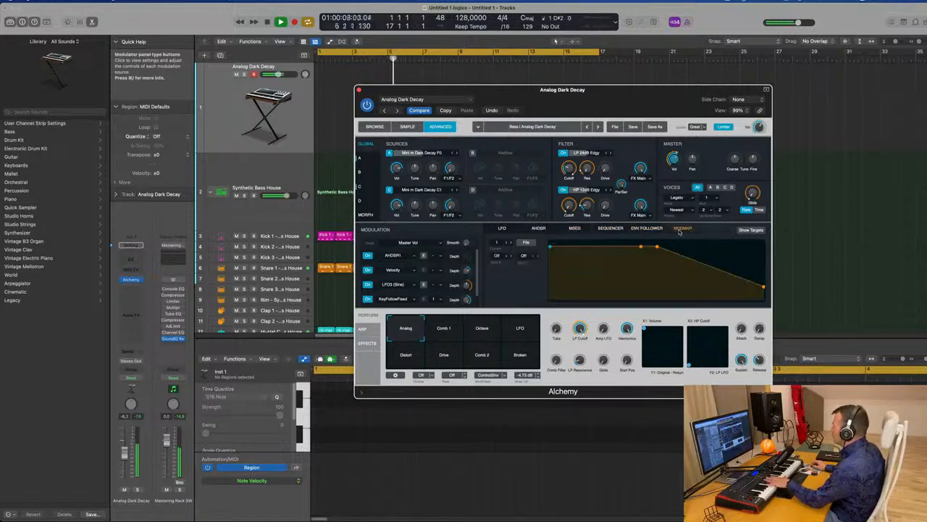
click(647, 228)
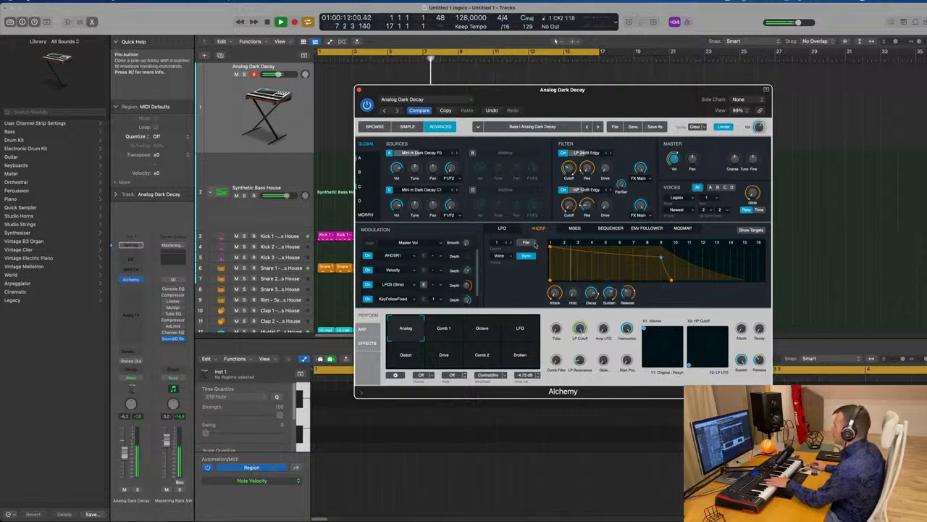
Raise the AHDSR 1 envelope's sustain to the maximum and lengthen its hold stage to about beat 33
drag(659, 257, 660, 247)
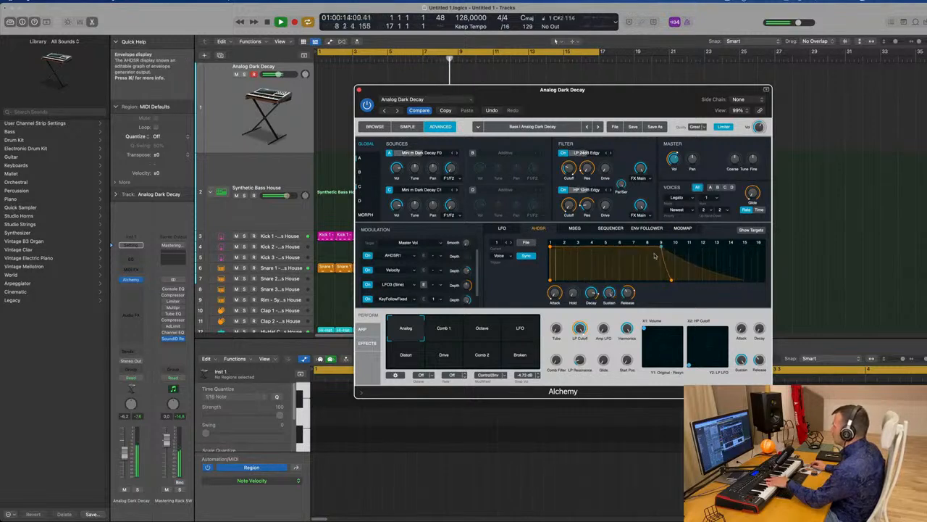
mouse_move(578, 288)
mouse_down()
mouse_move(581, 268)
mouse_move(576, 284)
mouse_move(580, 275)
mouse_up()
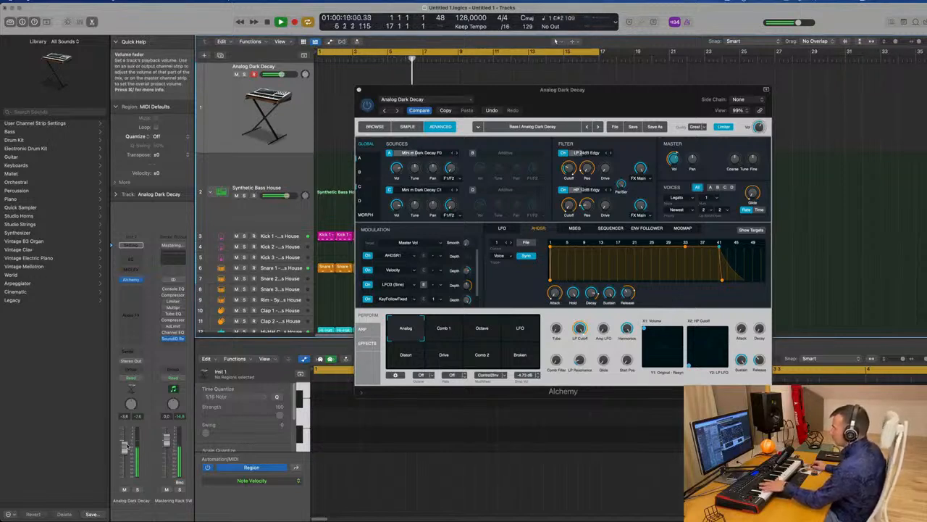
Return to the preset browser and audition the Analog Sub Sonic, Analogue Happiness, Apprentice and Arctic Noise Lead bass presets
click(375, 126)
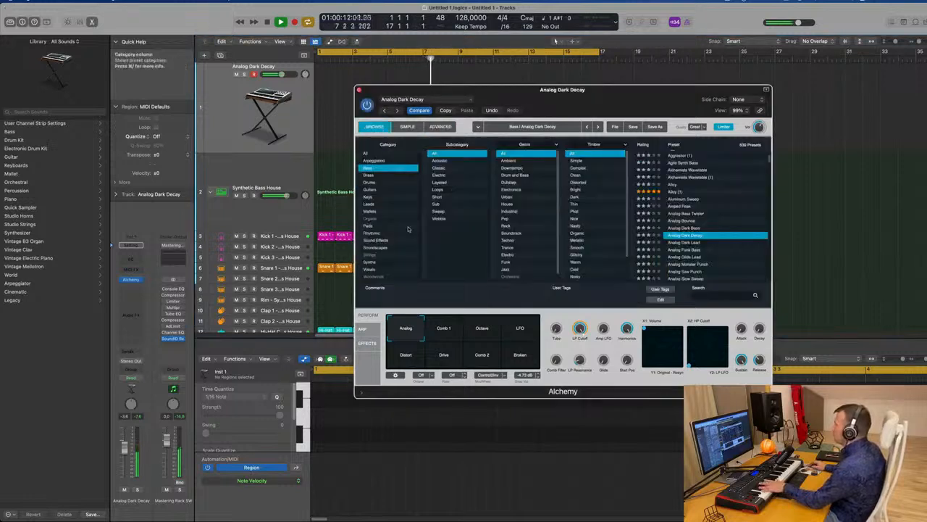
scroll(694, 226, down, 5)
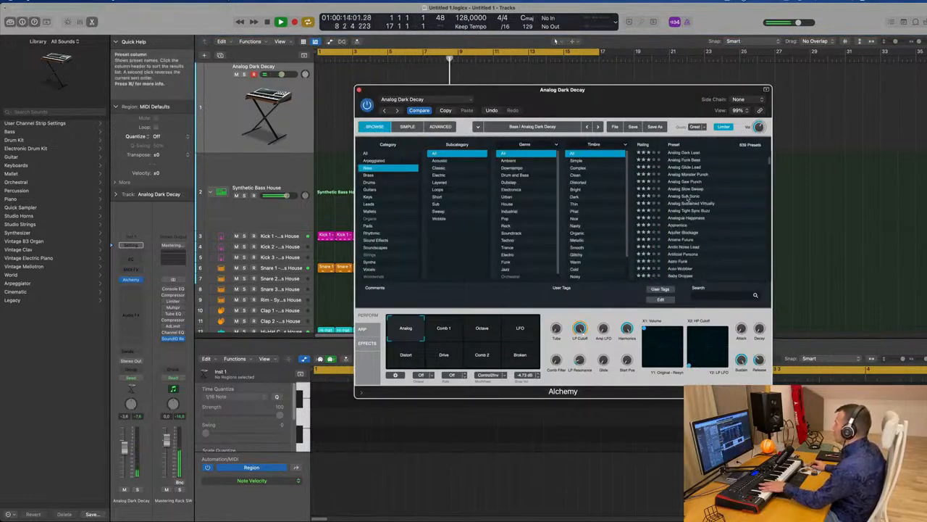
click(688, 197)
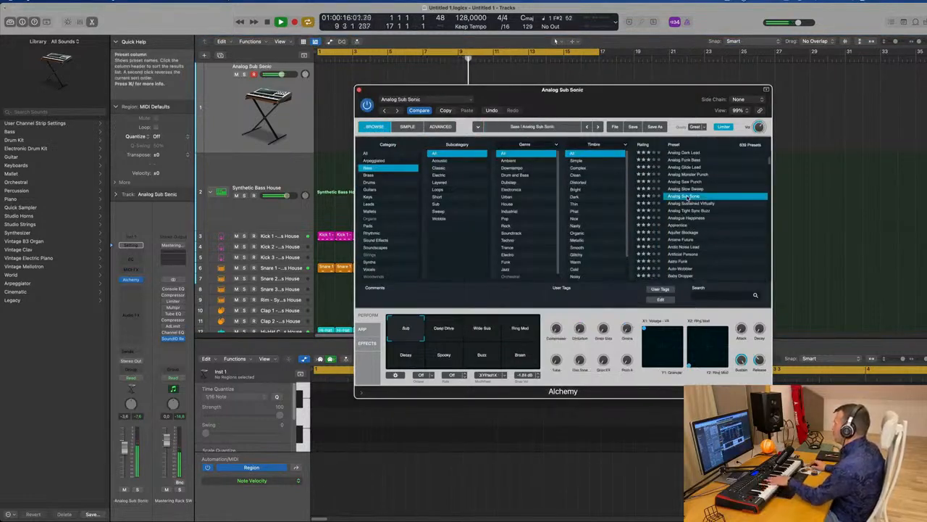
click(684, 218)
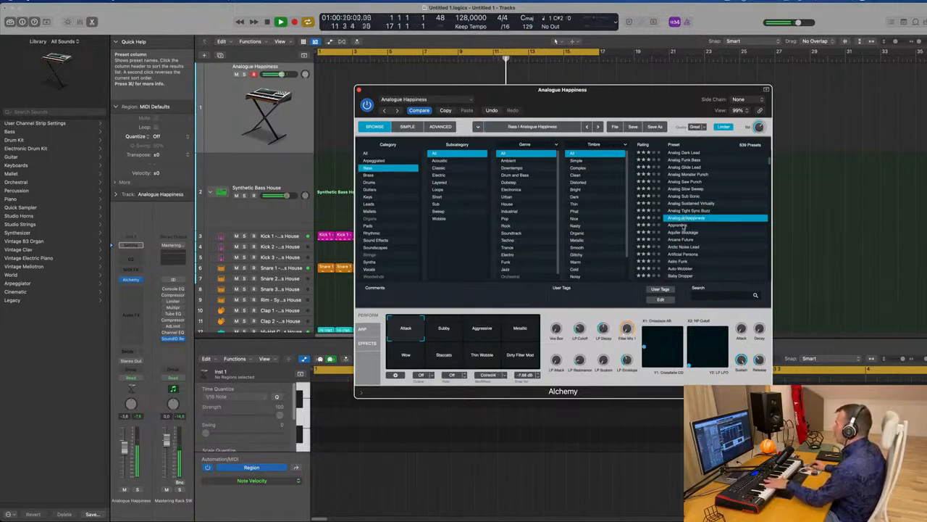
click(681, 225)
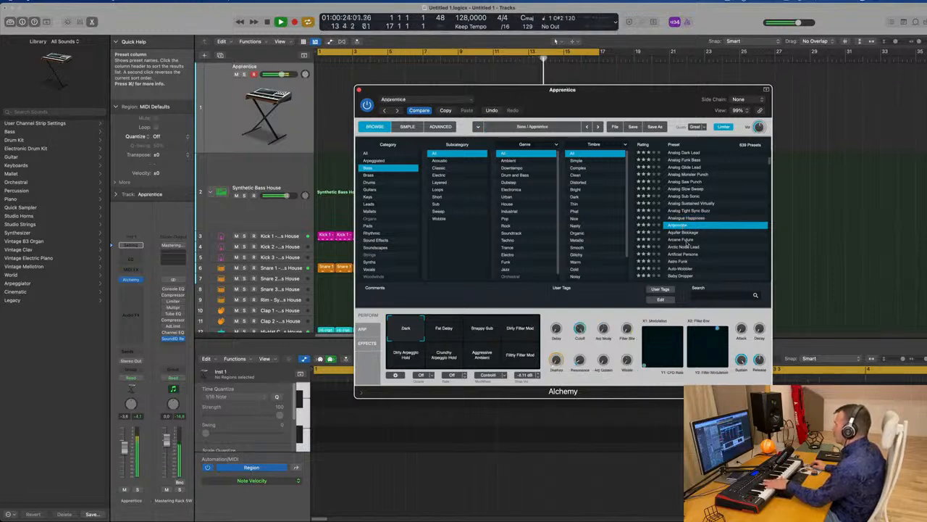
click(679, 247)
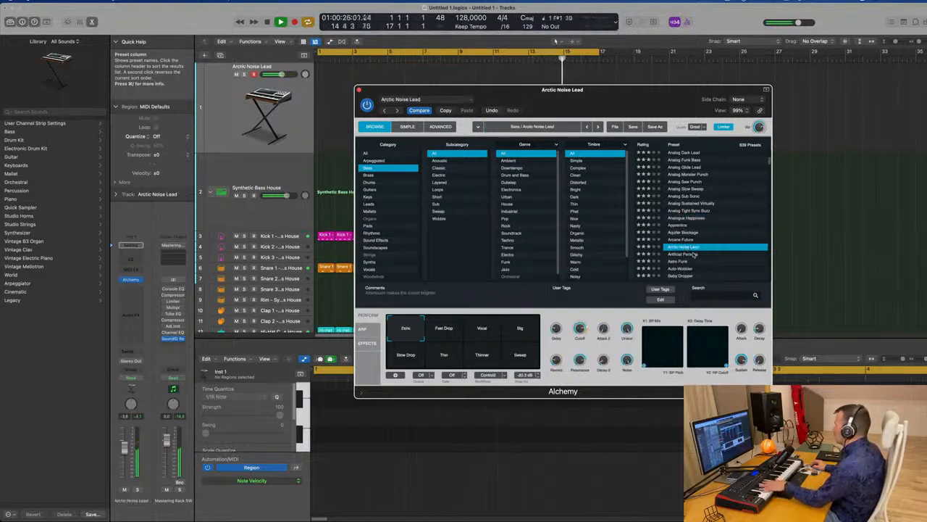
Audition the Artificial Persona, Auto-Wobbler and Baby Dropper presets
click(692, 254)
scroll(687, 246, down, 2)
click(680, 238)
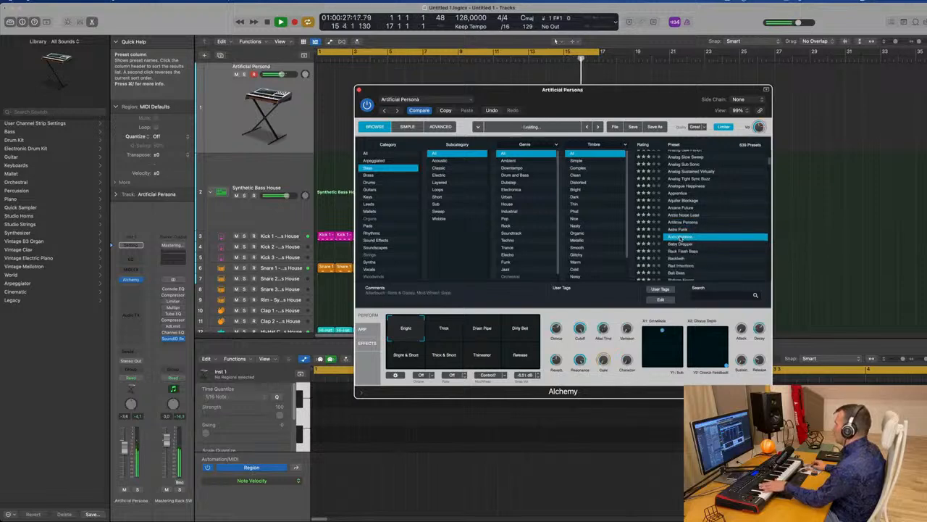
scroll(689, 243, down, 1)
click(685, 237)
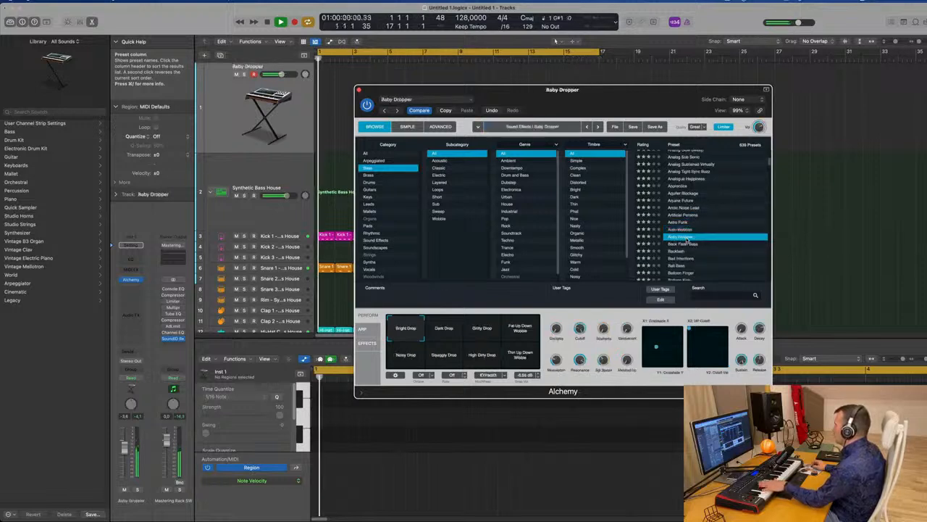
Try the Balloon Finger and Ball Bass presets, and load Bass And Lead
scroll(686, 231, down, 5)
click(684, 226)
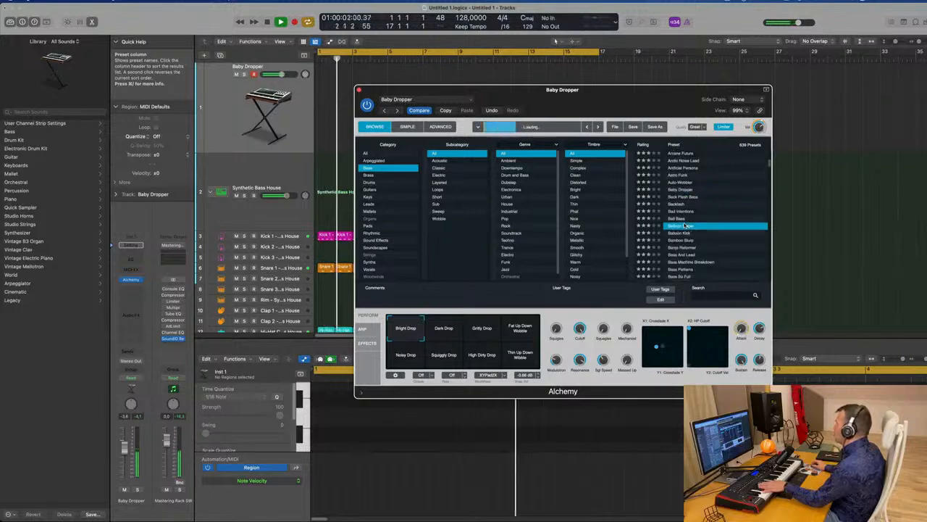
click(679, 219)
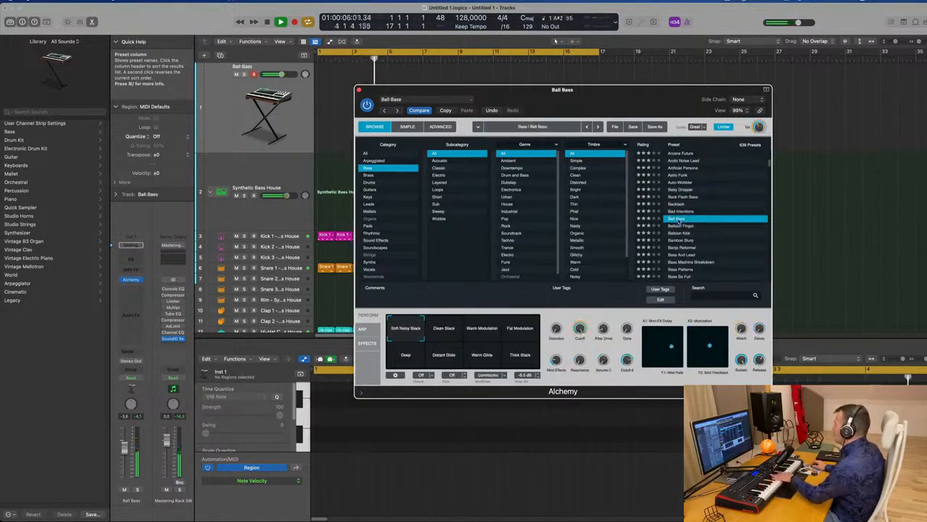
click(687, 255)
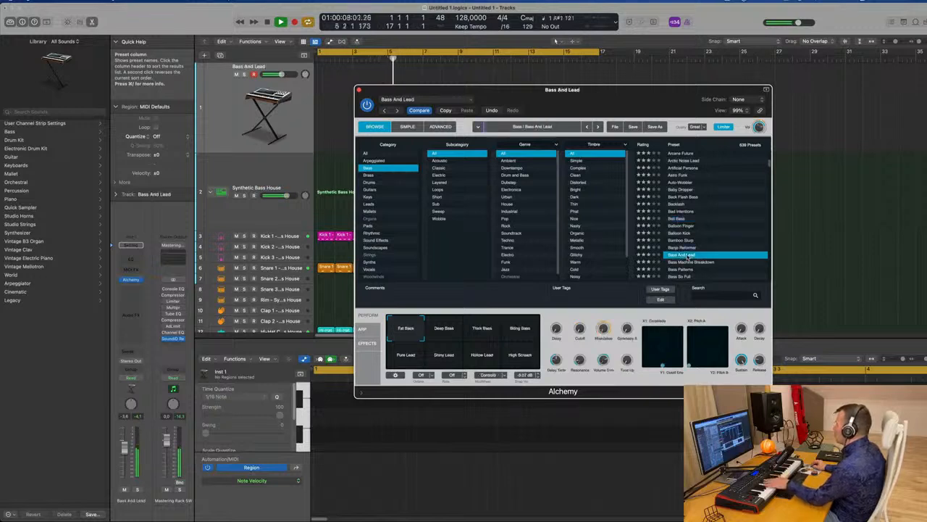
scroll(684, 244, down, 2)
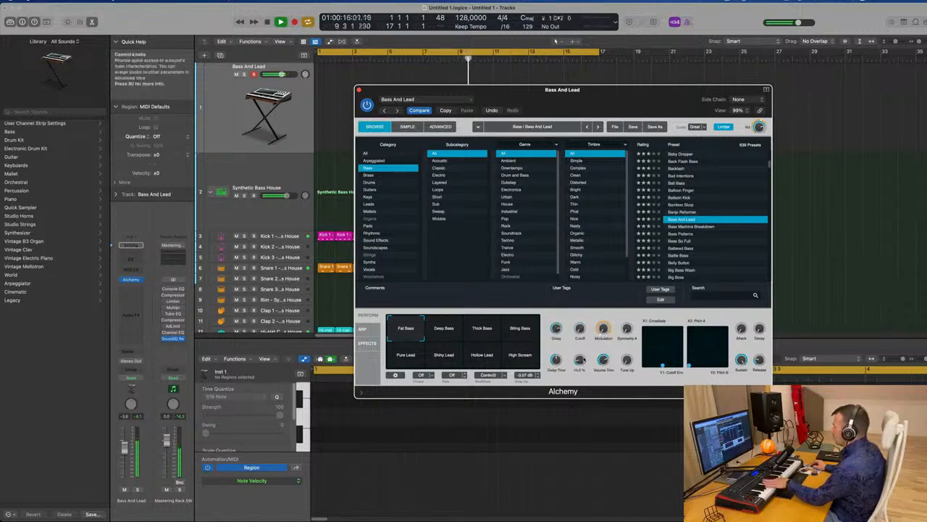
Audition the Bass And Lead performance snapshots from Deep Bass and Thick Bass through High Scream, and return to Fat Bass
click(449, 335)
click(485, 337)
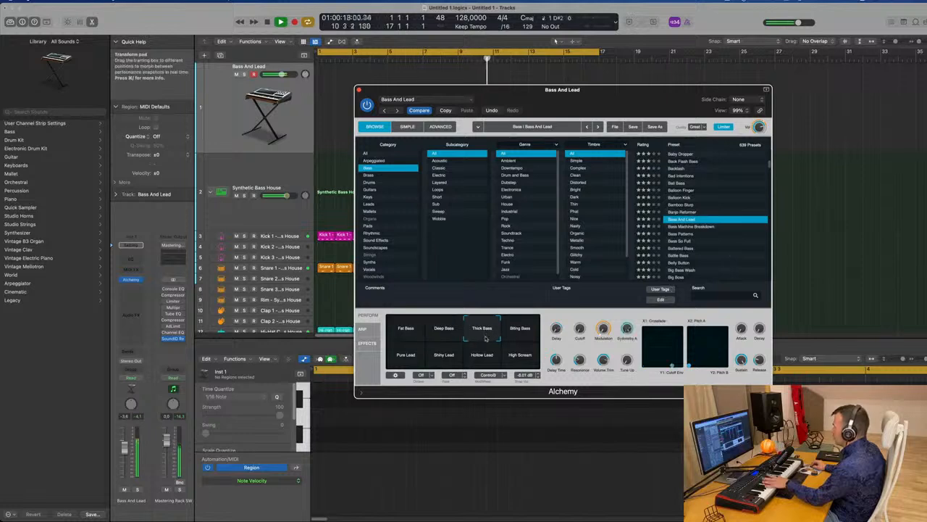
click(521, 334)
click(410, 357)
click(445, 358)
click(479, 358)
click(519, 358)
click(408, 329)
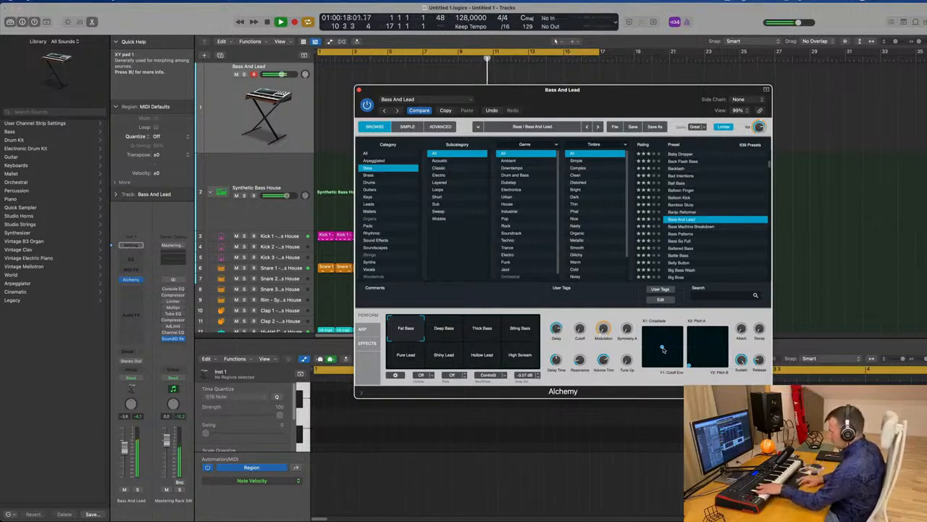
Record a bass performance on the Bass And Lead track from bar 1 to about bar 12, and move the Alchemy window off the regions
key(r)
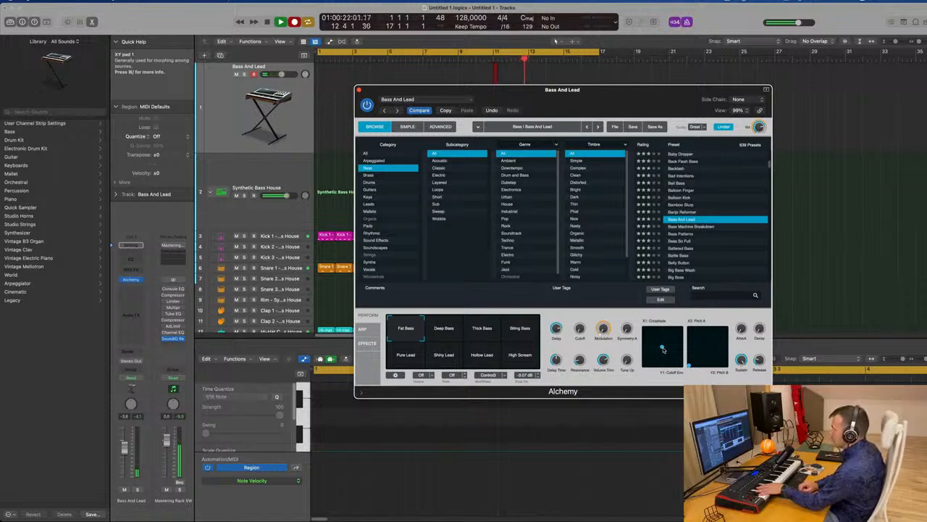
key(Return)
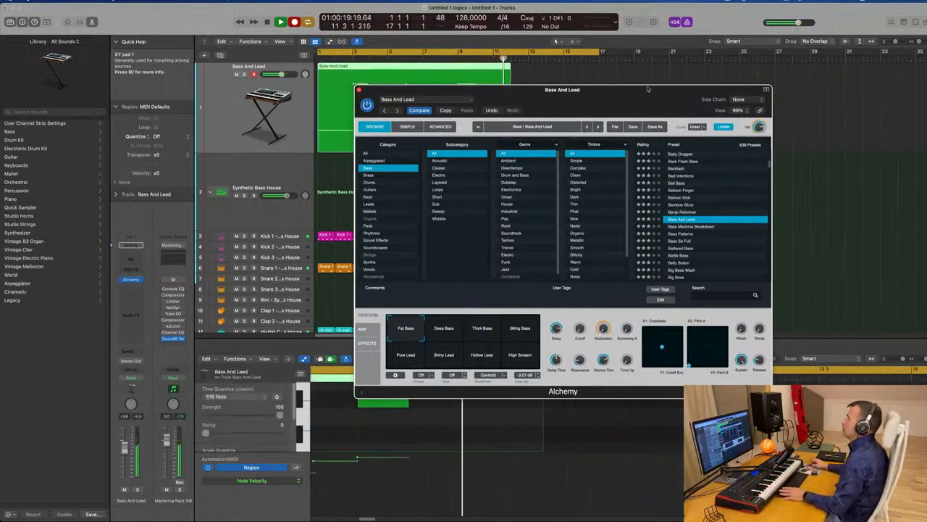
drag(648, 96, 926, 94)
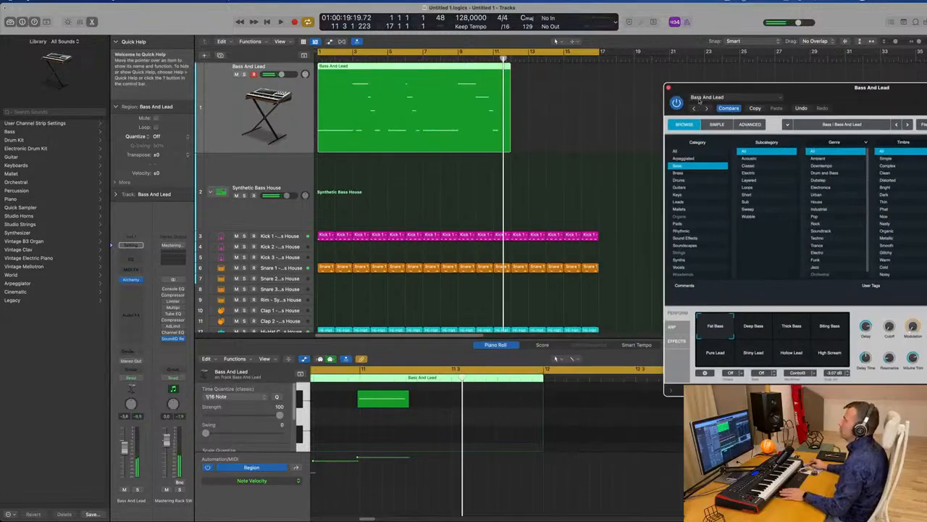
Split the recorded bass region at bar 7, delete the second part, shorten the first to end at bar 6, and play it briefly
click(423, 73)
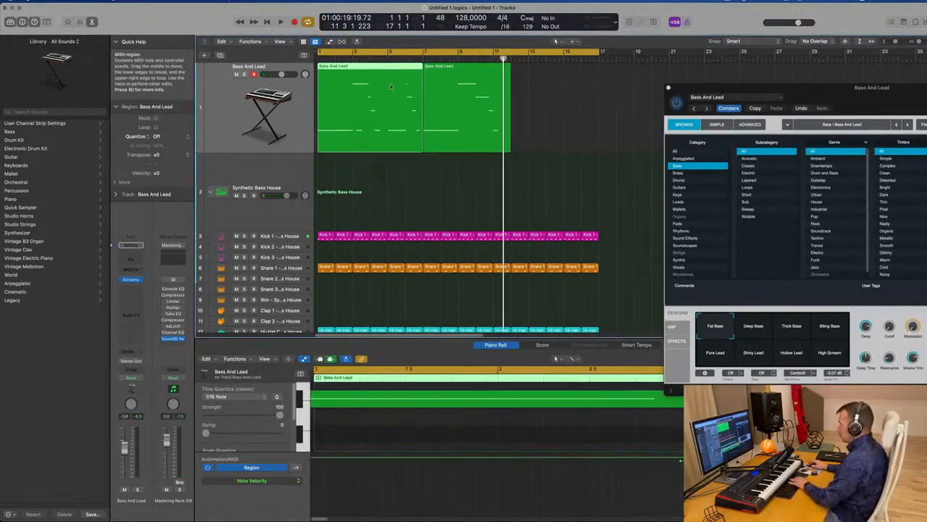
key(Delete)
drag(444, 91, 339, 92)
key(Return)
key(space)
key(space)
key(z)
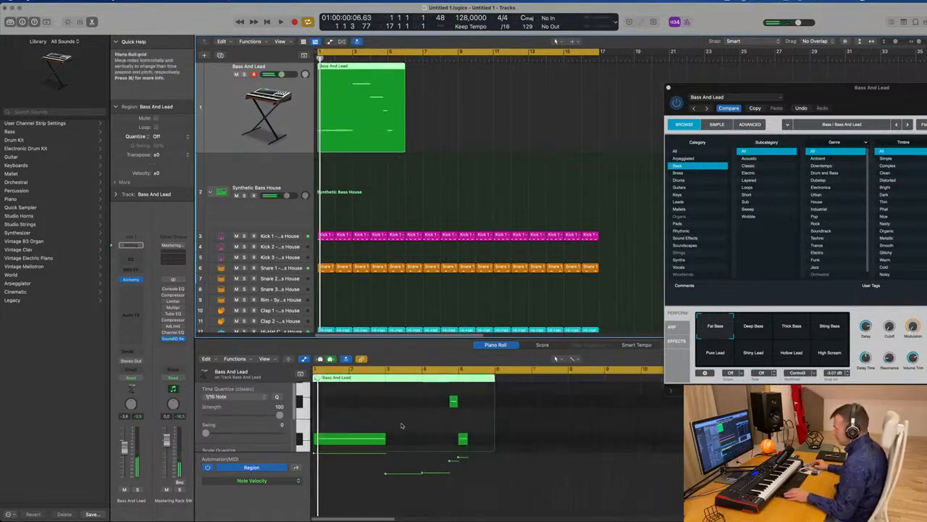
Quantize the bass region to 1/16 notes and play it back from the start
key(super+a)
click(435, 201)
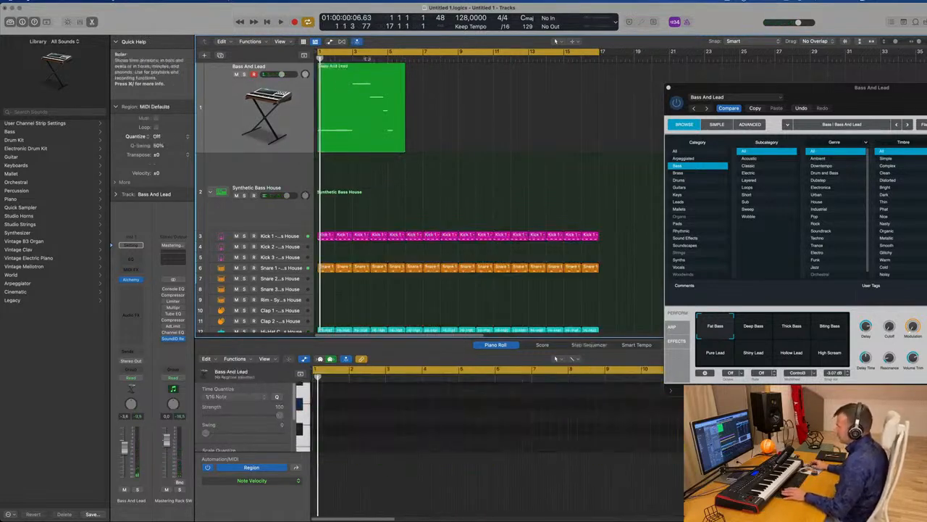
click(366, 73)
scroll(387, 421, down, 3)
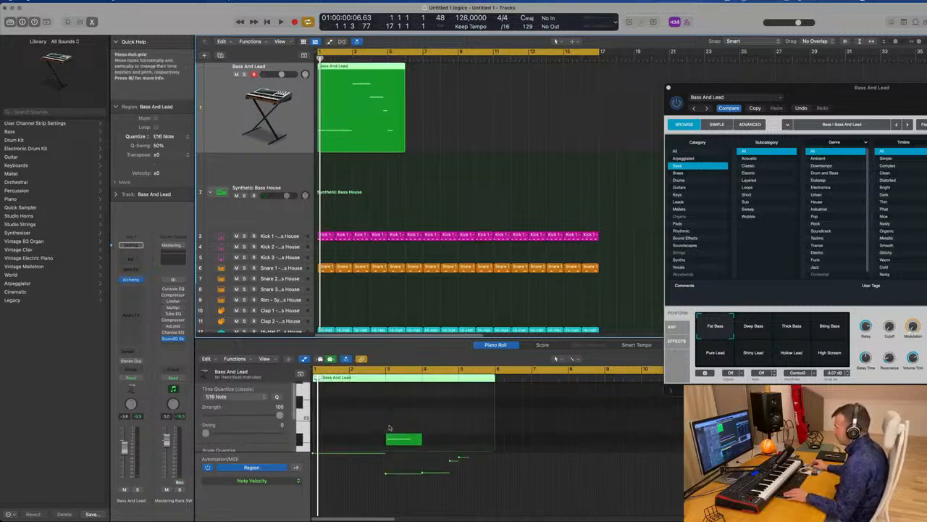
scroll(387, 420, down, 2)
scroll(387, 442, up, 5)
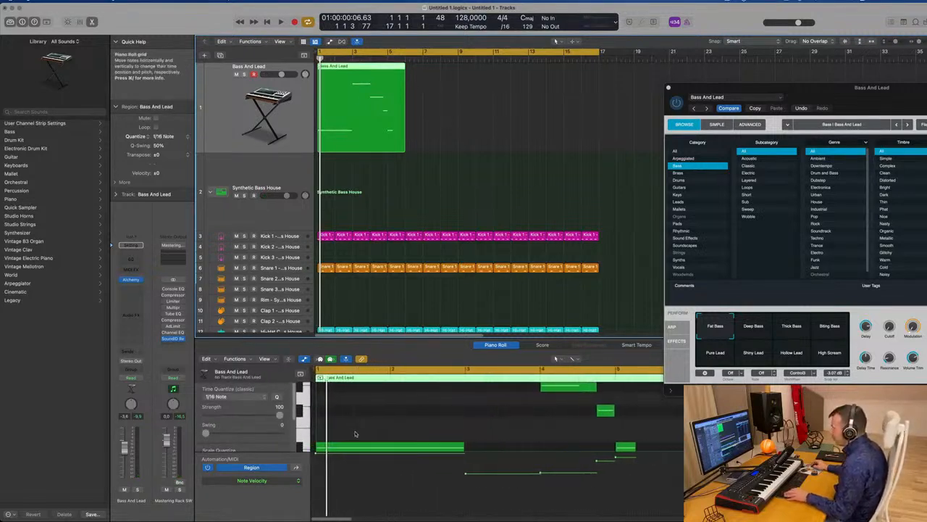
key(space)
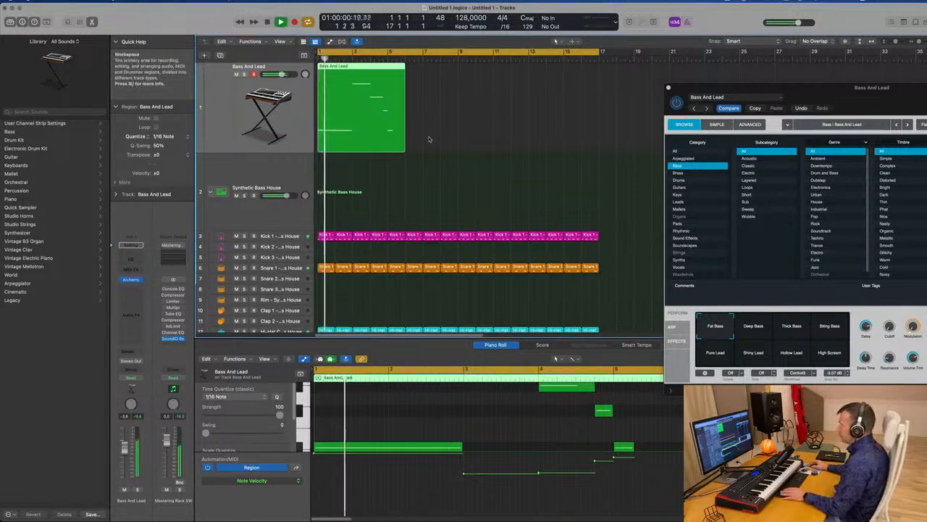
drag(856, 92, 640, 65)
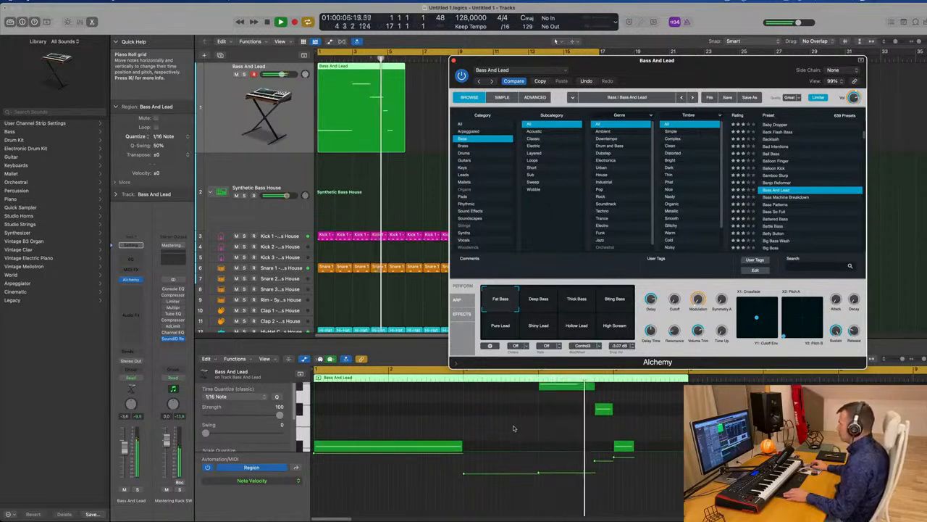
Slightly lengthen the bar 4 note, the short F#1 note, the last note and the opening D#1 note of the bass region
scroll(515, 427, down, 1)
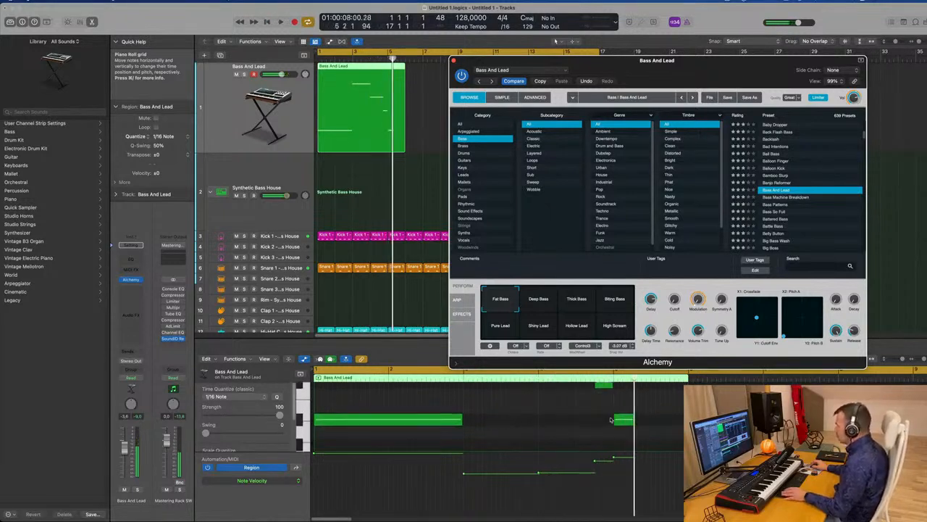
scroll(605, 420, up, 4)
drag(595, 416, 599, 420)
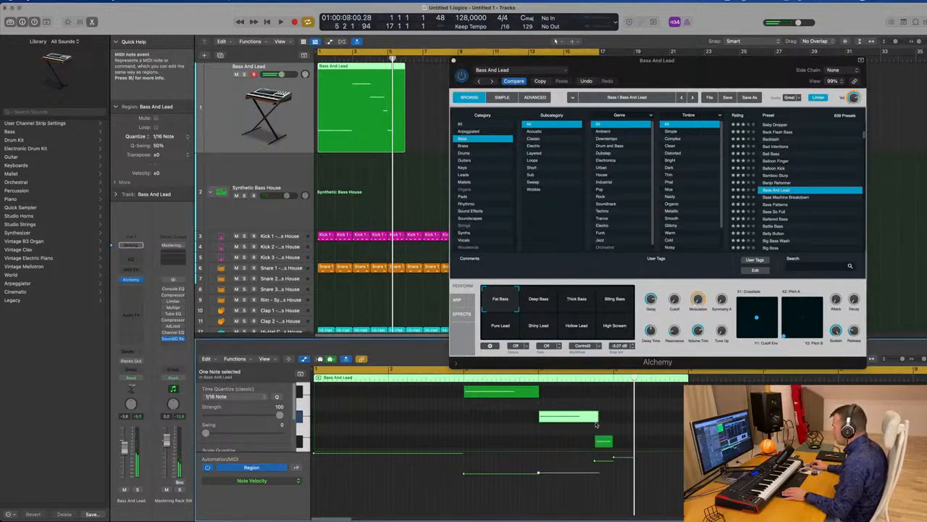
scroll(601, 424, down, 1)
click(607, 423)
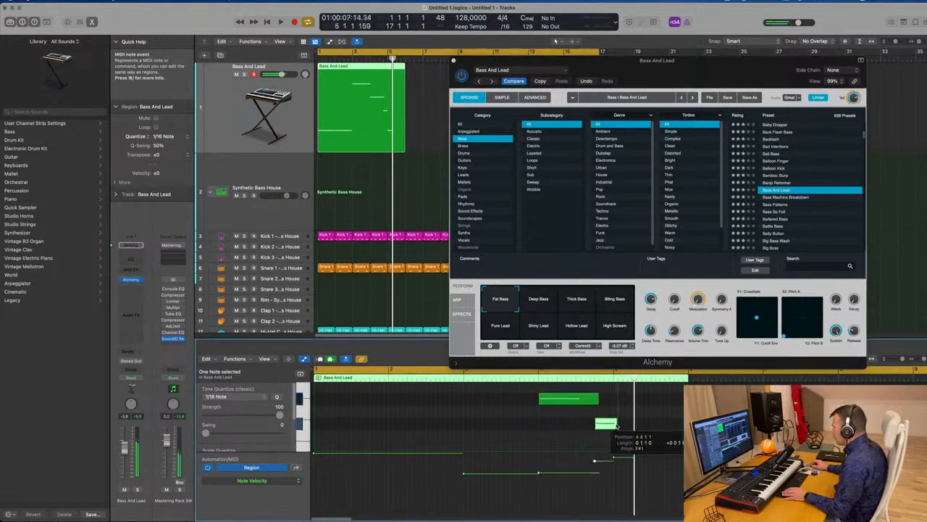
scroll(623, 439, down, 1)
click(621, 442)
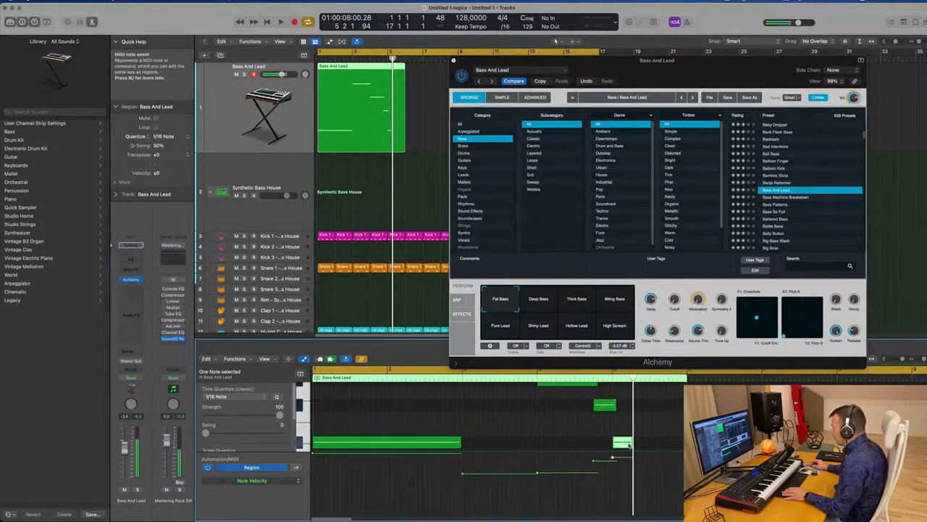
drag(460, 443, 468, 444)
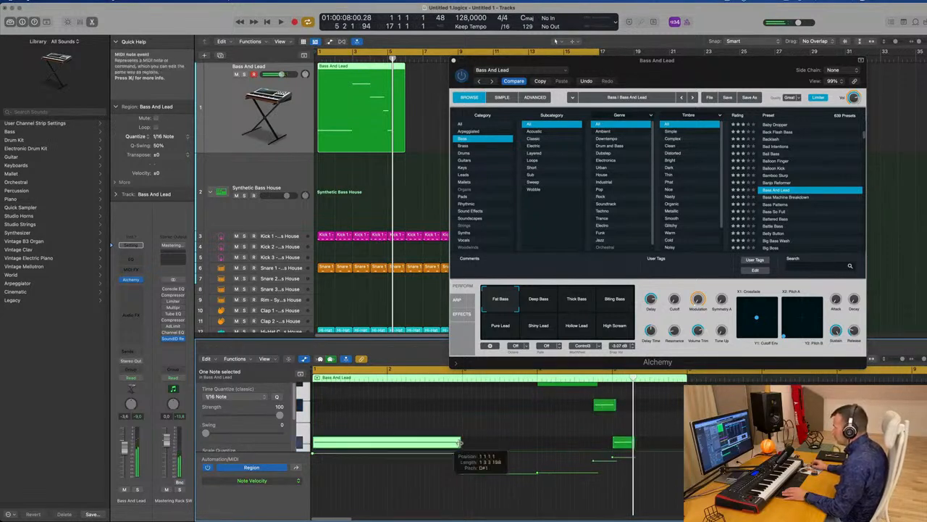
Play the edited bass line with the drums, move the Alchemy window clear of the region, and stop playback
key(space)
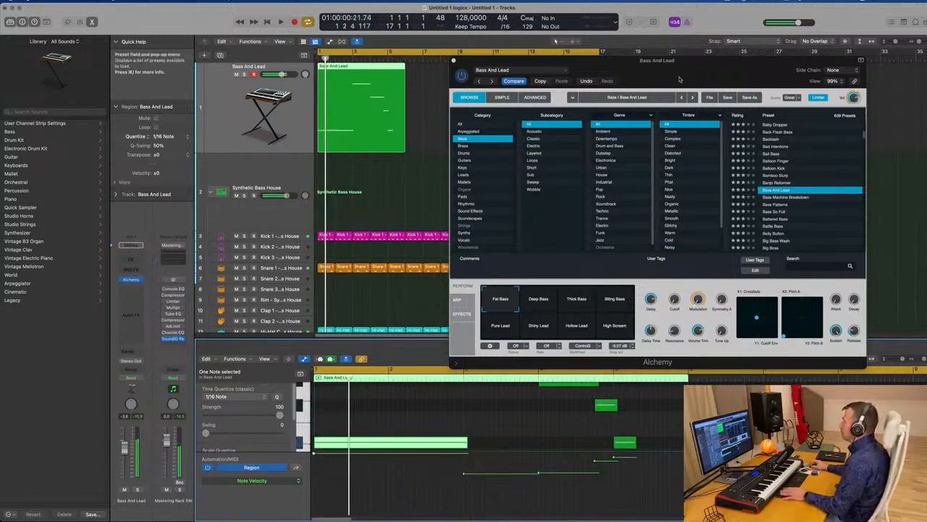
drag(679, 79, 652, 65)
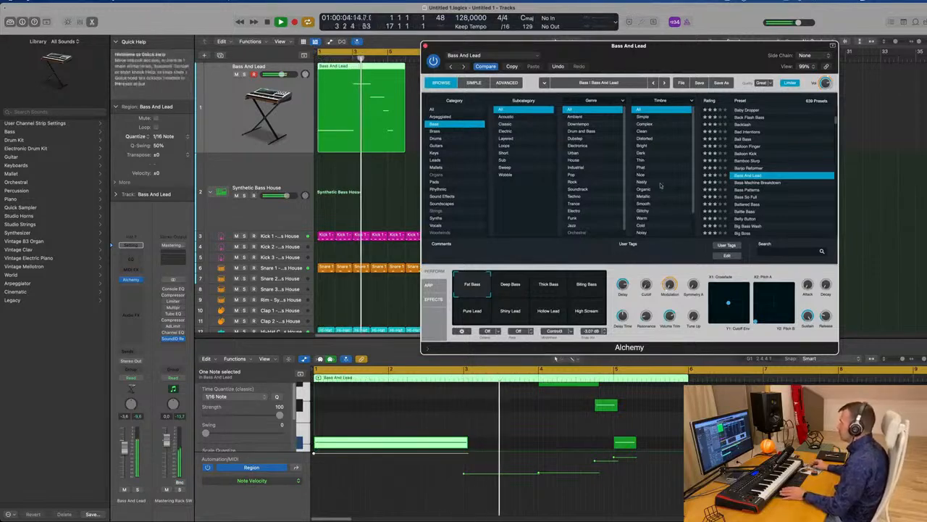
drag(655, 45, 560, 52)
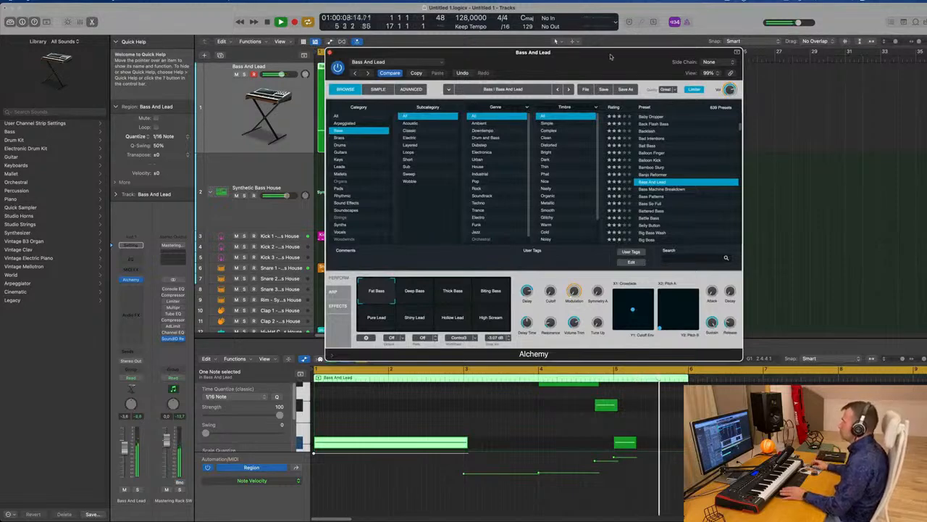
drag(609, 55, 835, 80)
key(space)
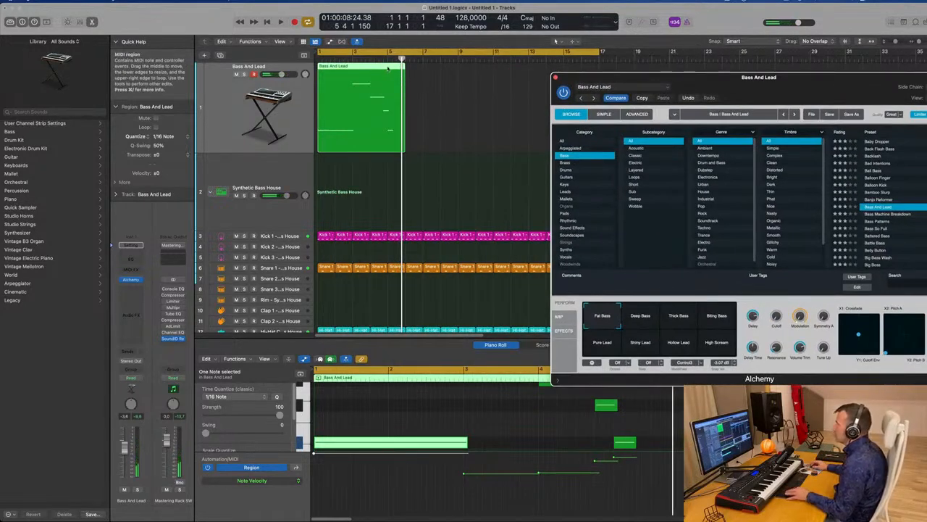
Split the bass region at bar 5, shortening the crossing notes, remove the leftover part, and play from the start
key(super+t)
click(529, 180)
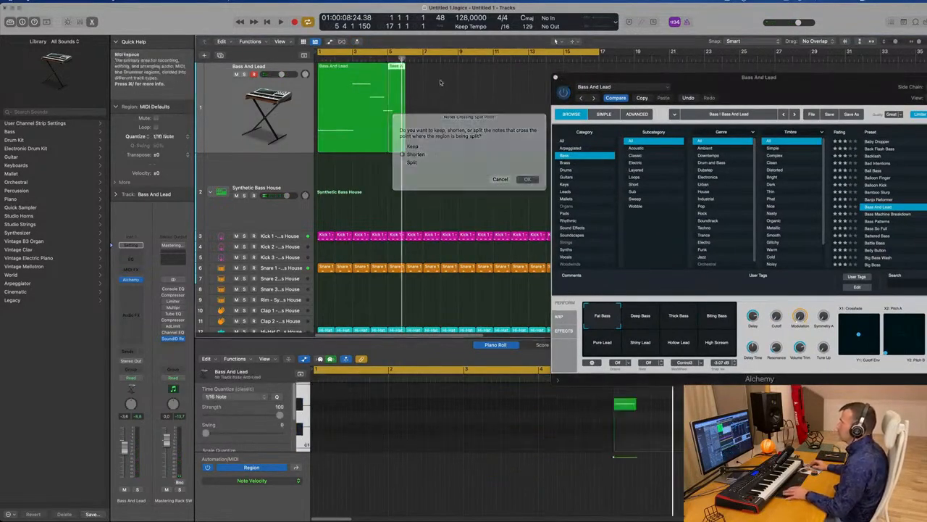
key(space)
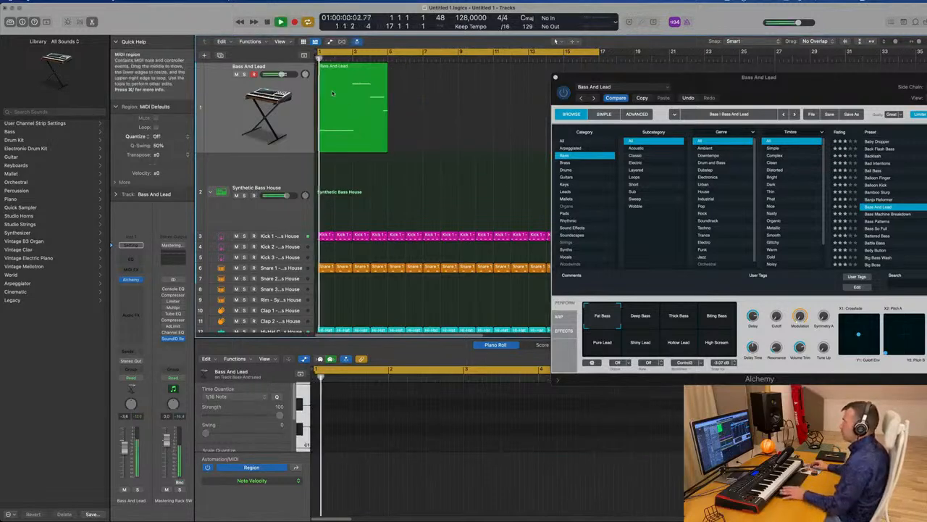
Stop playback and repeat the four-bar bass region three times to fill the 16-bar cycle
click(341, 92)
key(space)
key(super+r)
key(super+r)
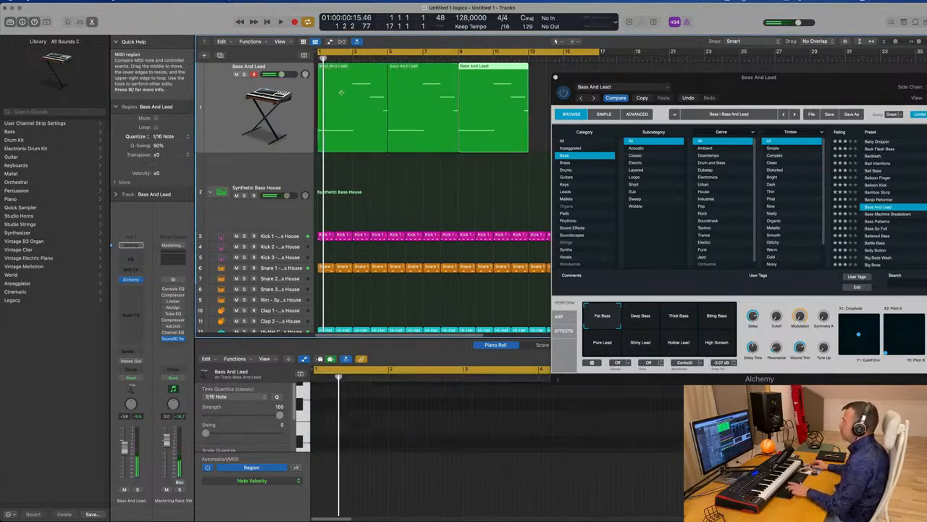
key(super+r)
Play the 16-bar bass line with the drums and bring the whole Alchemy window into view
drag(605, 76, 627, 208)
key(space)
click(549, 180)
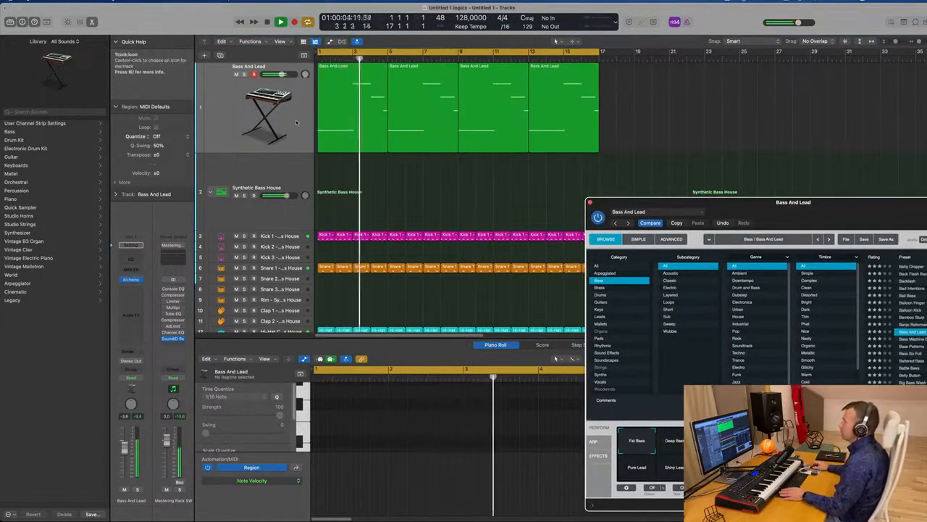
key(super+Left)
key(super+Right)
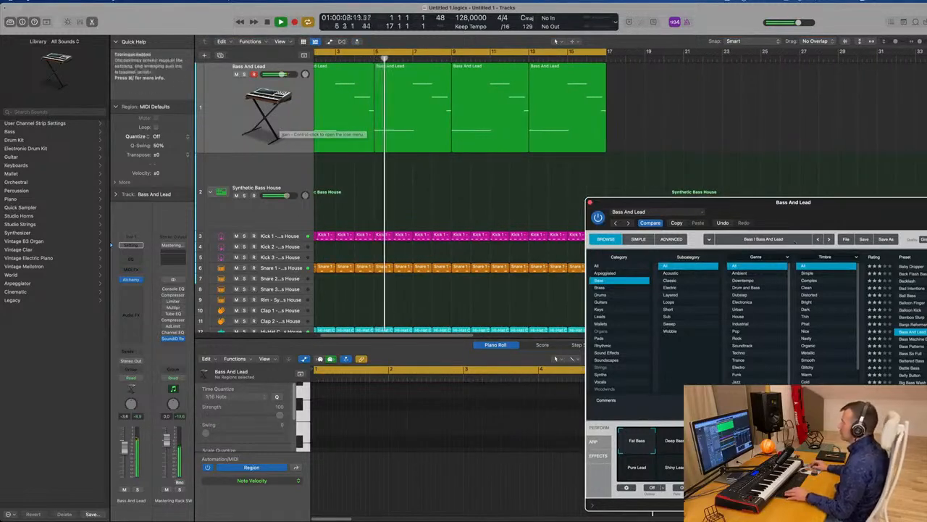
drag(782, 207, 502, 87)
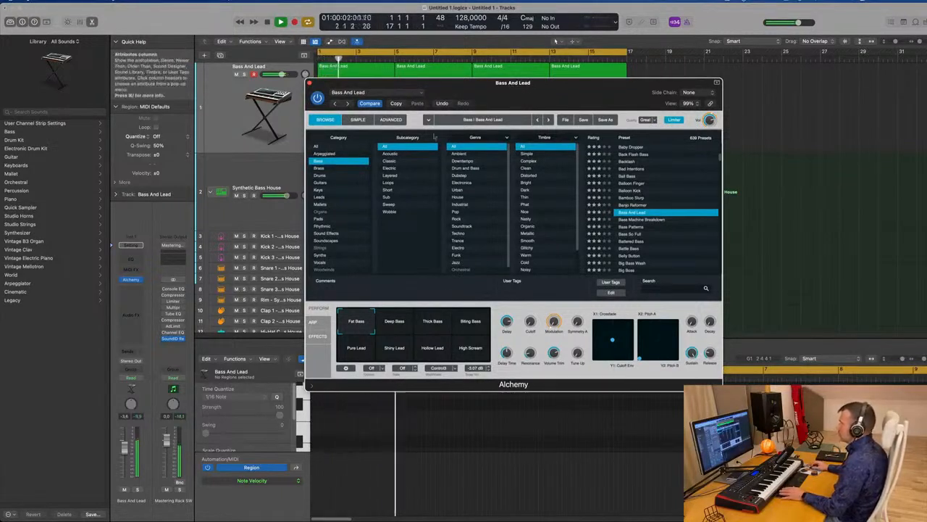
Adjust the points of the AHDSR 1 envelope in Alchemy's advanced view and show the LFO settings
click(391, 119)
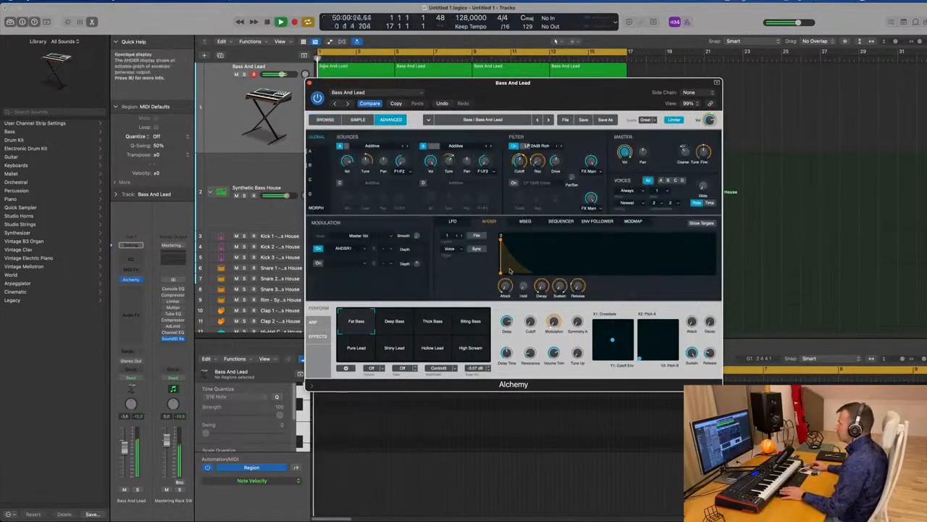
drag(500, 273, 525, 274)
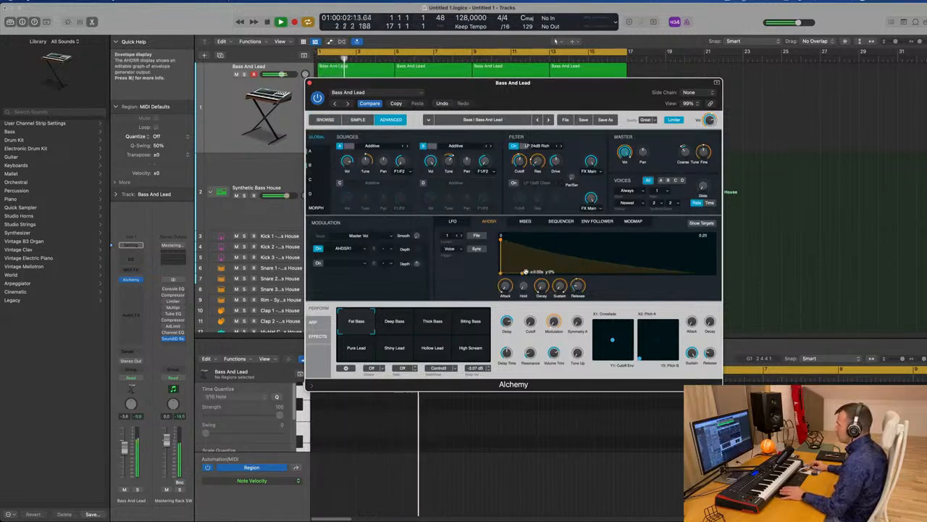
drag(501, 273, 502, 253)
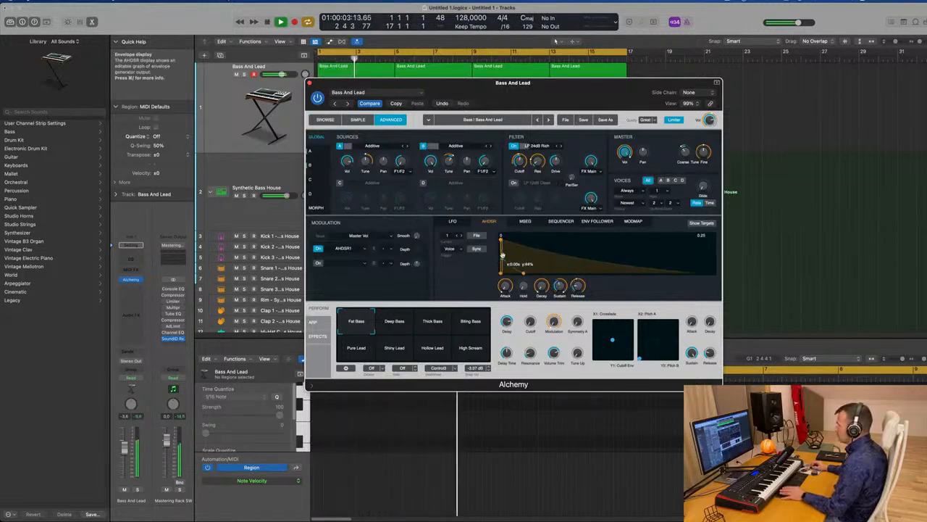
click(453, 224)
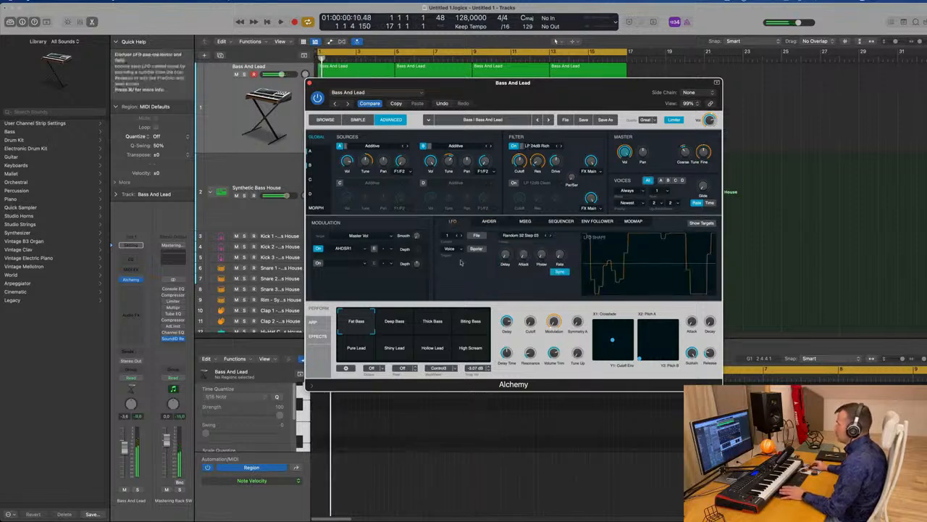
Play the loop while trying the AHDSR1 modulation switch and adjusting the Crossfade and Cutoff Env point on XY pad 1
key(space)
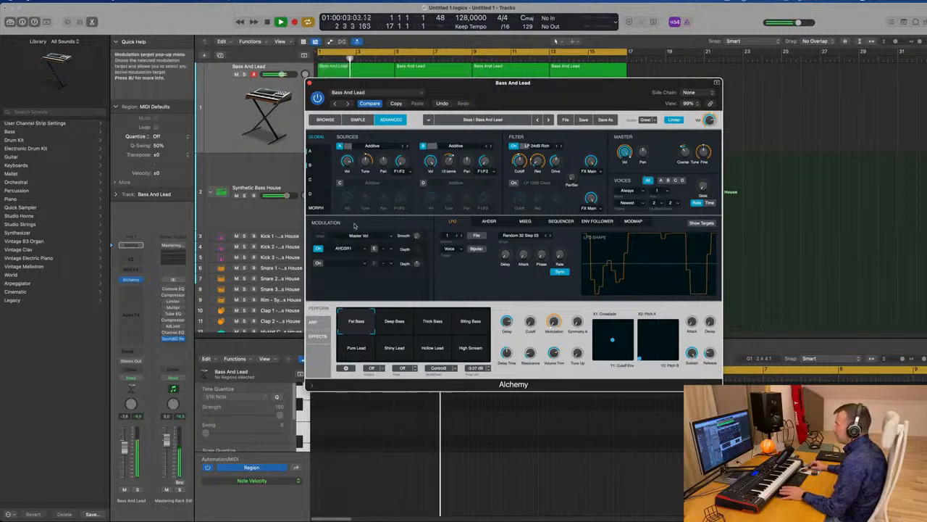
click(319, 249)
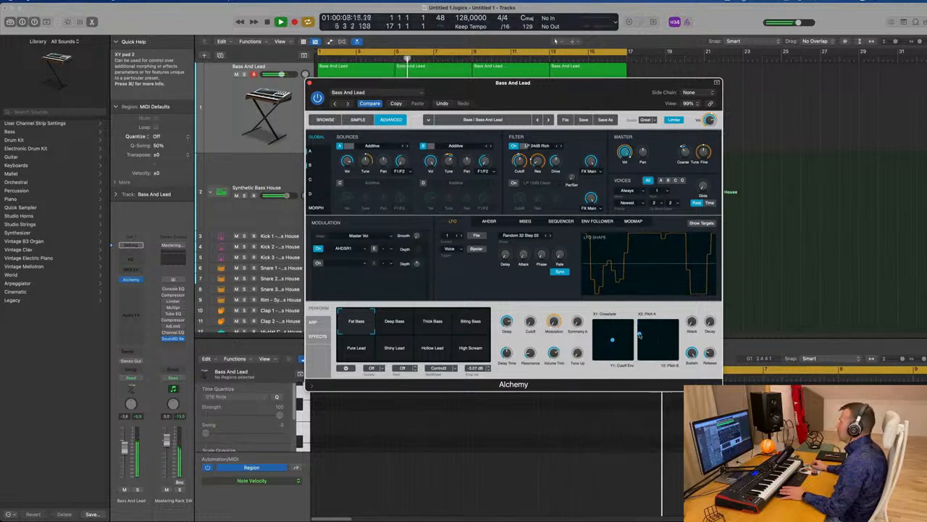
key(space)
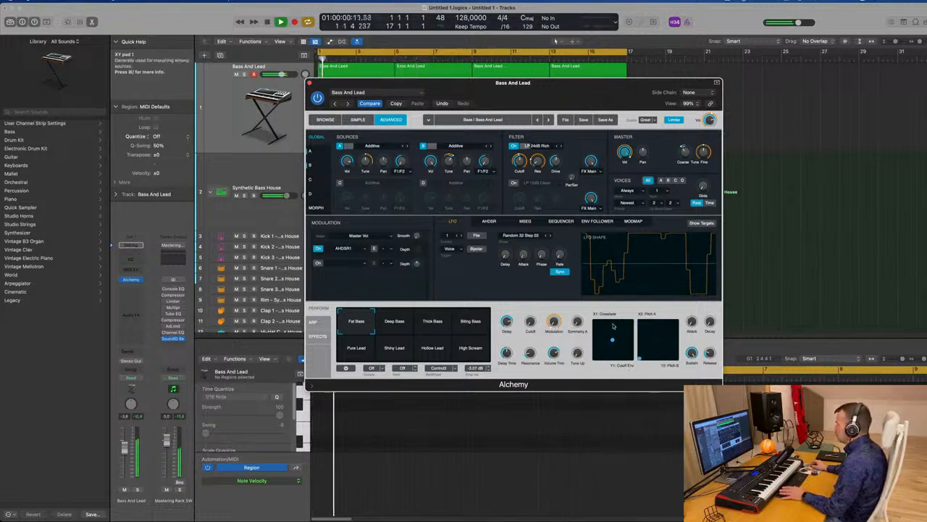
click(634, 323)
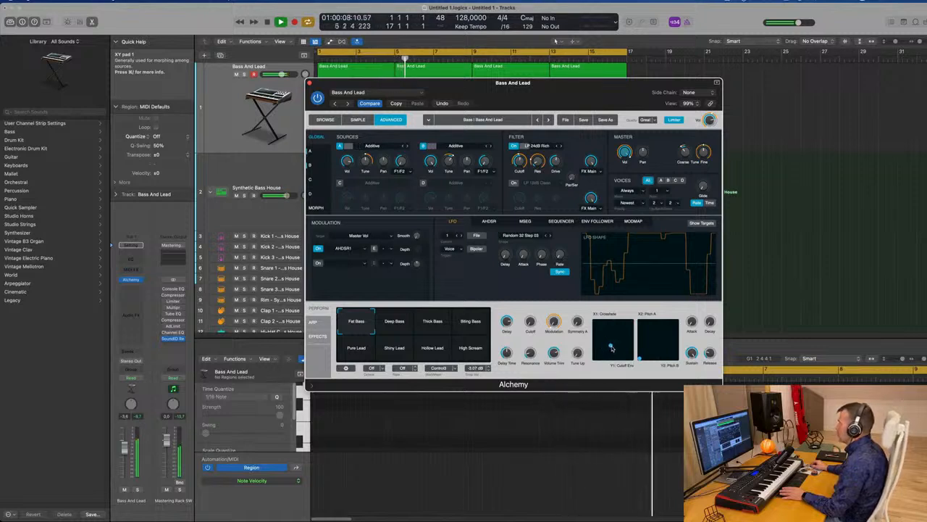
Lower the bass track's volume slightly and move the Alchemy window clear of the bass regions
drag(310, 81, 432, 79)
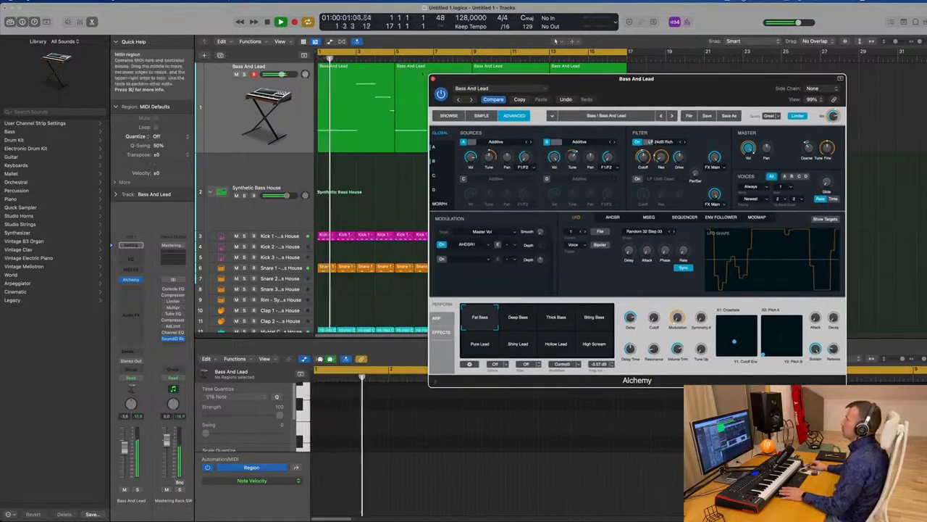
drag(282, 73, 280, 74)
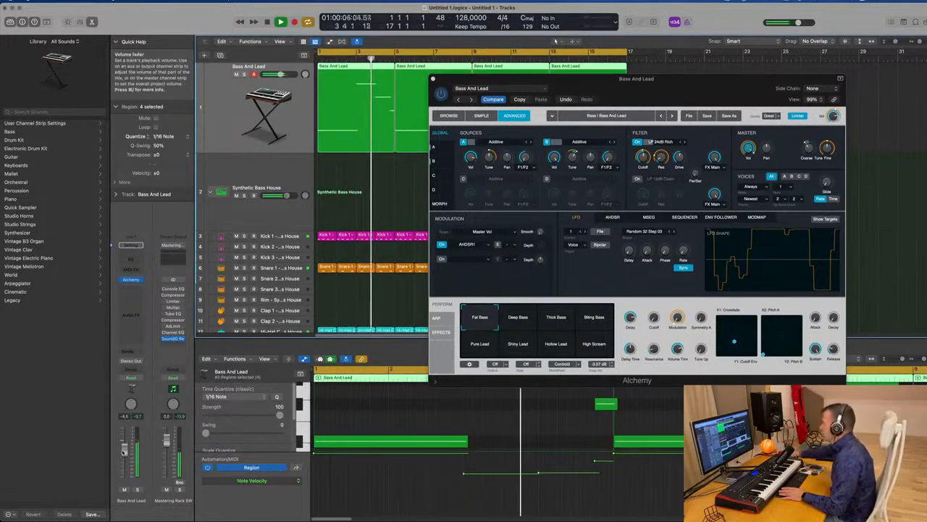
drag(124, 450, 125, 452)
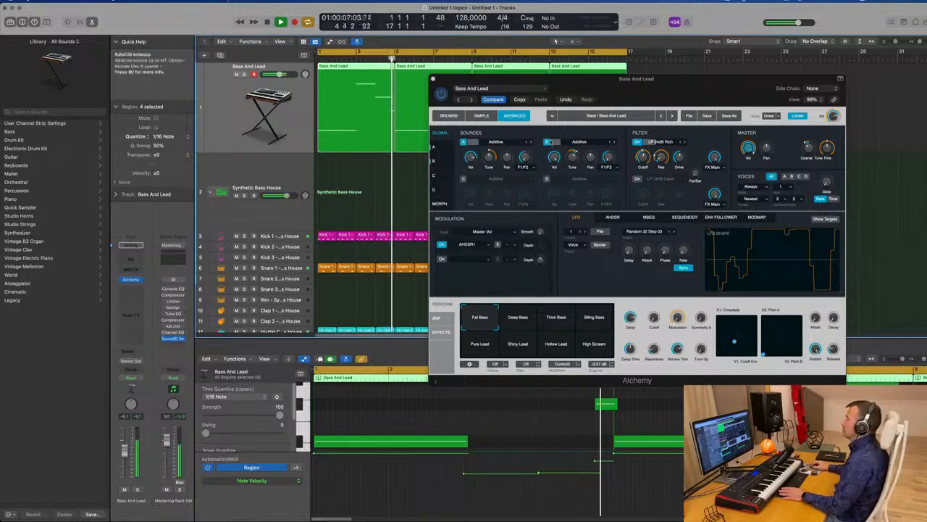
drag(650, 86, 924, 89)
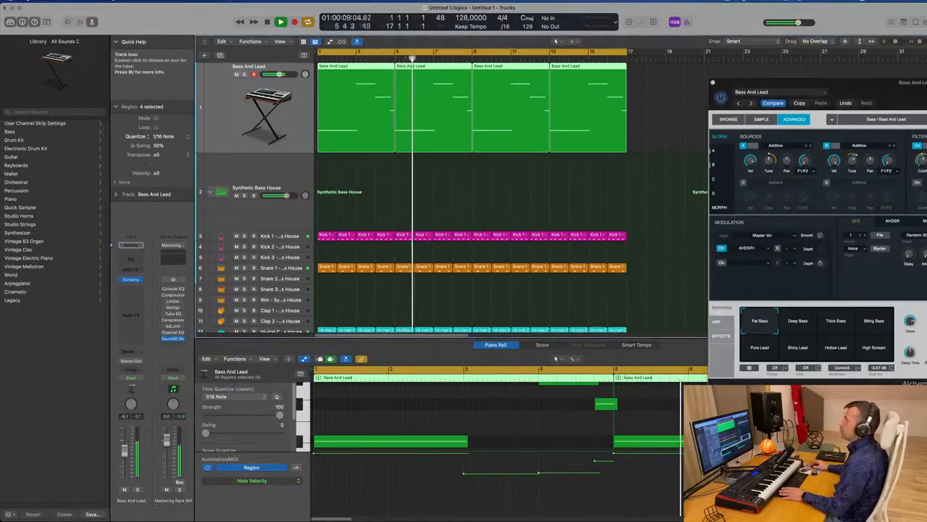
Duplicate the Bass And Lead track with its settings and open the new track's Alchemy in the preset browse view
click(222, 54)
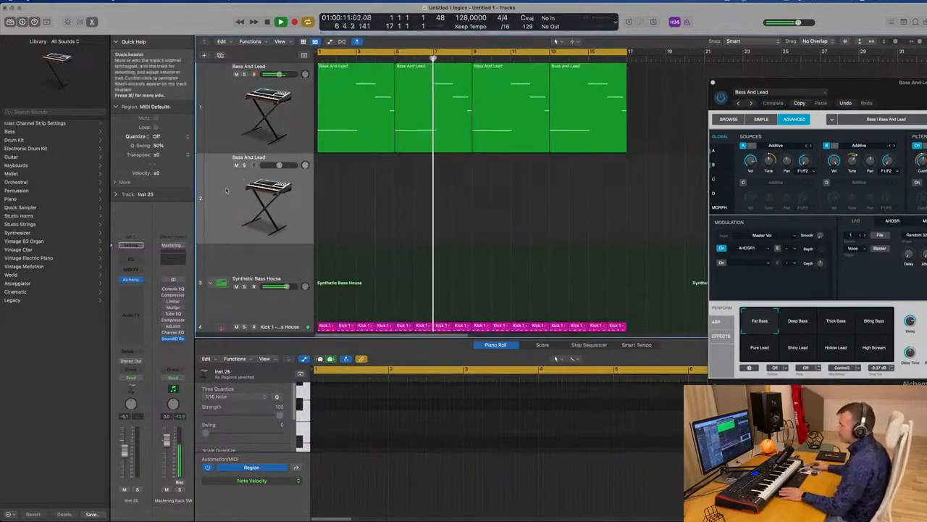
click(131, 281)
drag(494, 111, 588, 103)
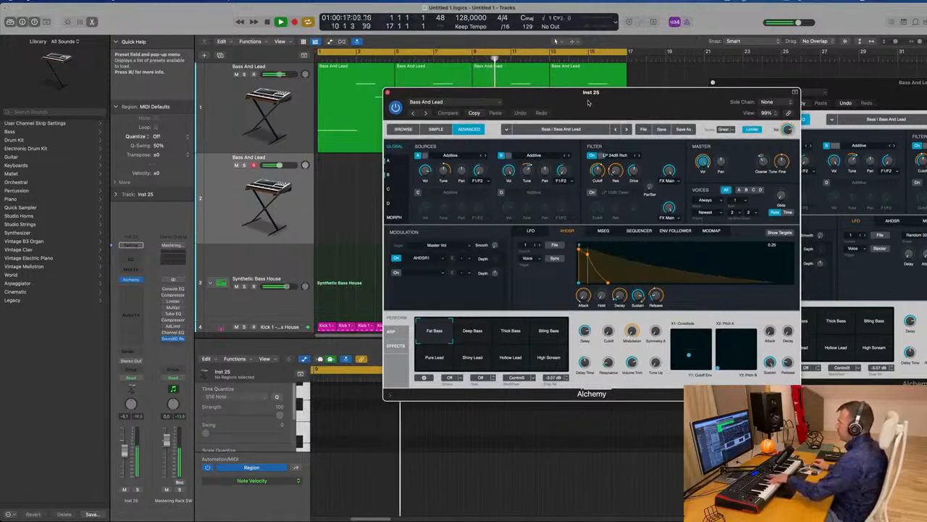
click(442, 102)
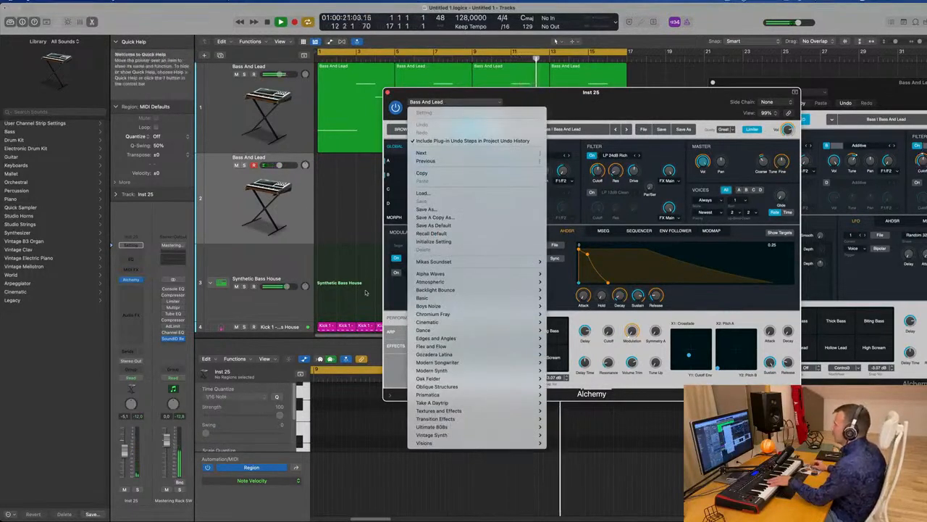
click(396, 128)
click(397, 129)
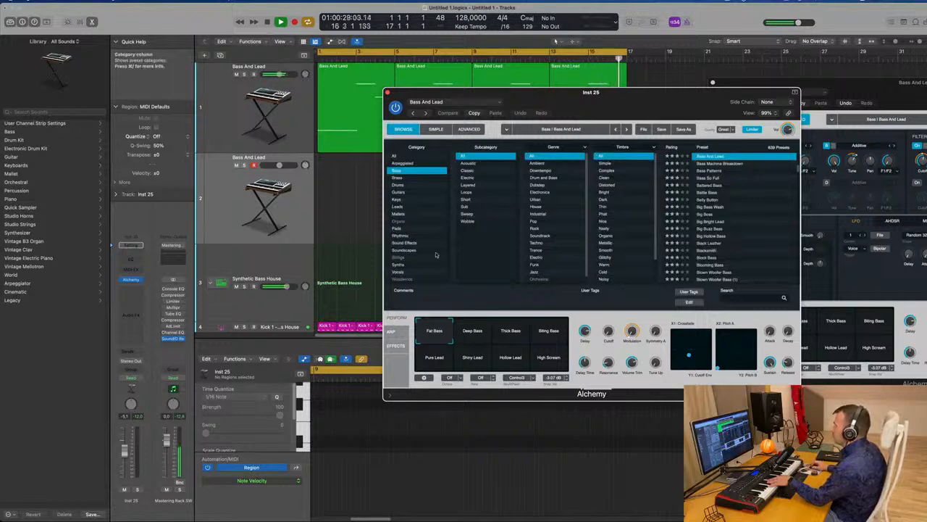
Load the Gliding Through Space preset from the Pads category on the duplicated track
click(398, 228)
scroll(721, 219, down, 10)
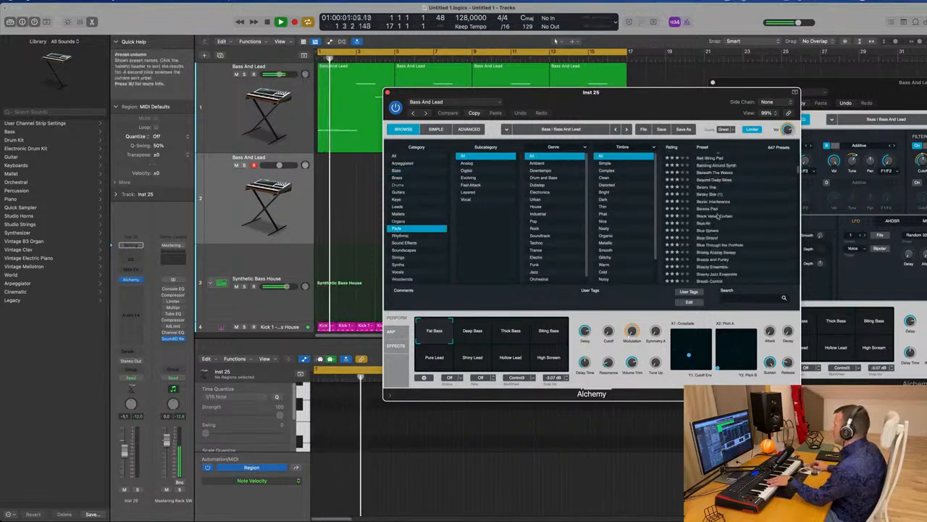
scroll(721, 219, down, 12)
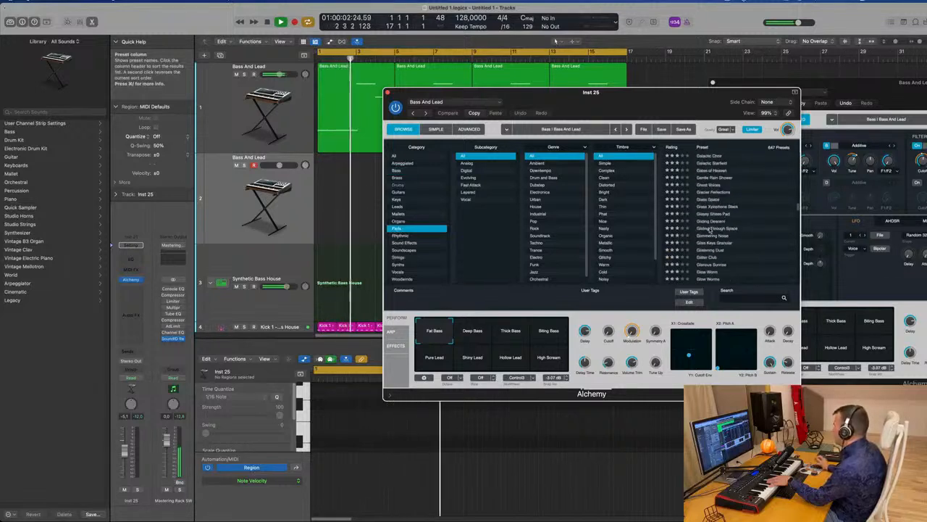
click(712, 229)
Try the Sine Tinkles and Panning Sweep snapshots of the Gliding Through Space preset
drag(655, 90, 638, 121)
click(452, 369)
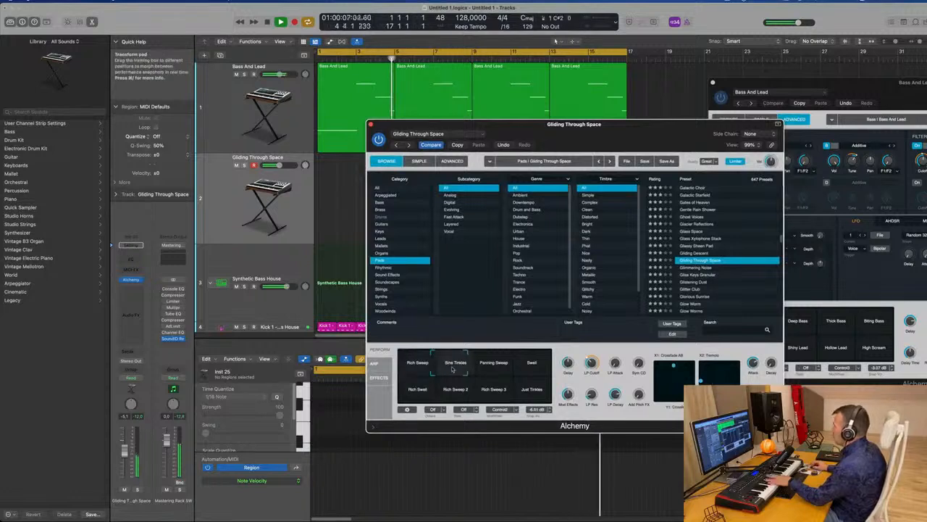
click(492, 369)
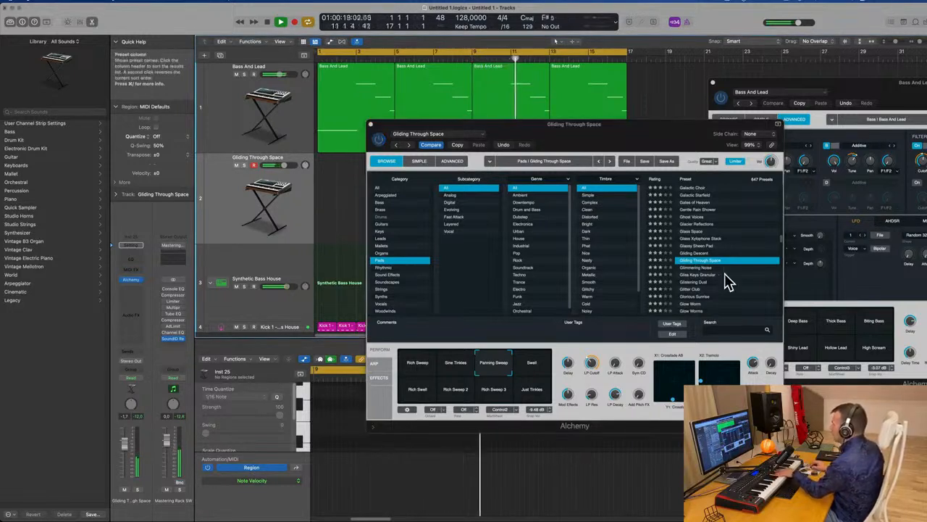
Load the Glimmering Noise preset and record a part from bar 5 to about bar 9 on the second track
click(709, 268)
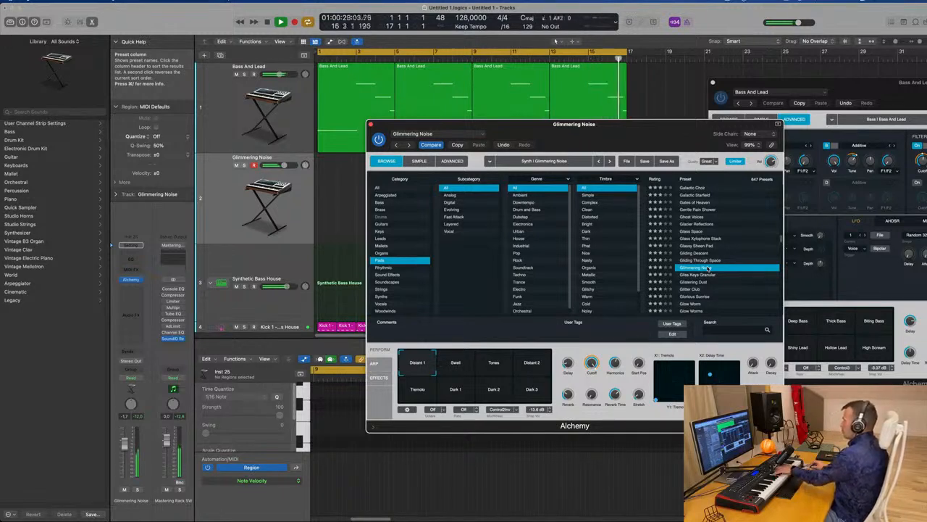
key(r)
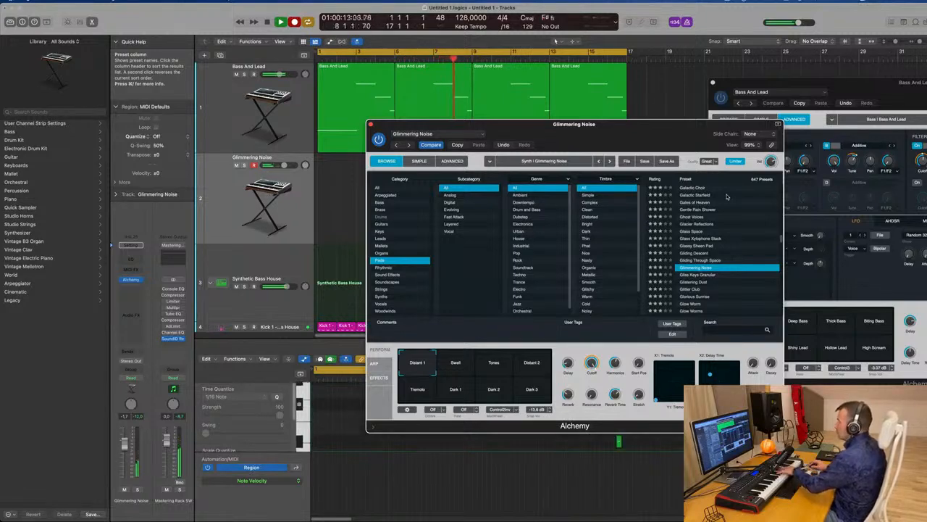
drag(574, 124, 889, 105)
key(space)
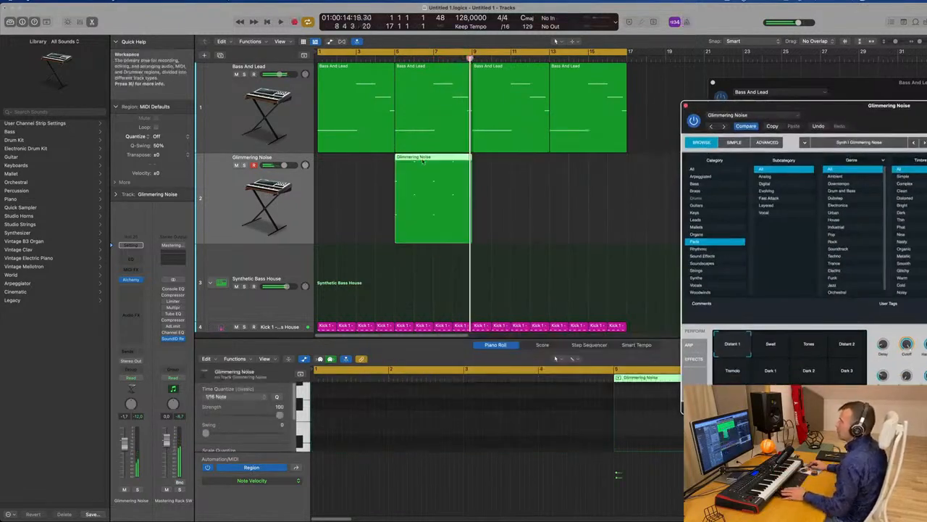
Move the Glimmering Noise region to bar 1 and shift its lower opening note to the region's start
drag(428, 159, 350, 160)
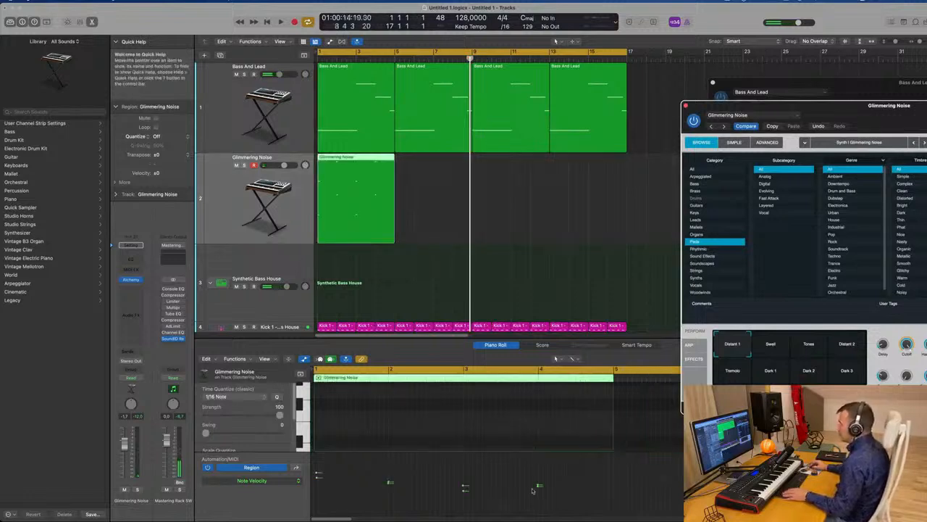
scroll(436, 408, up, 10)
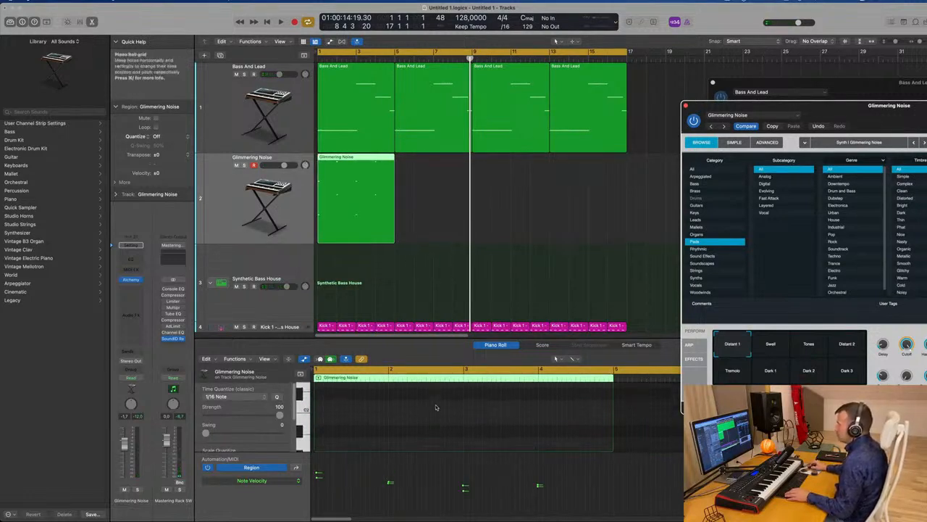
click(432, 412)
key(super+a)
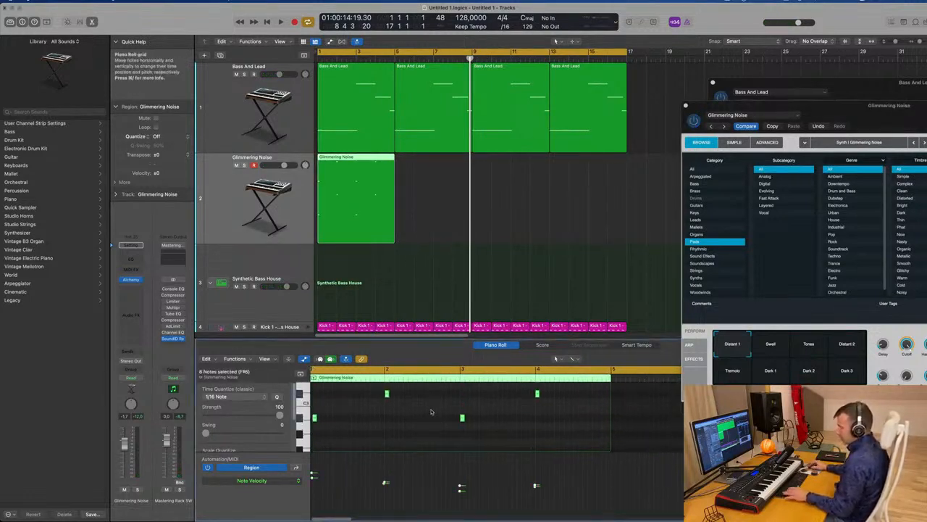
key(super+Right)
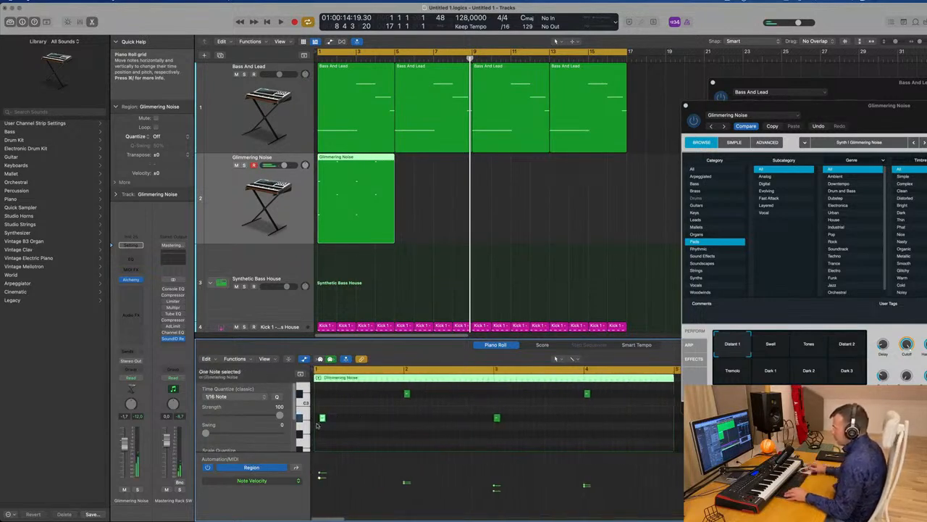
scroll(322, 425, down, 1)
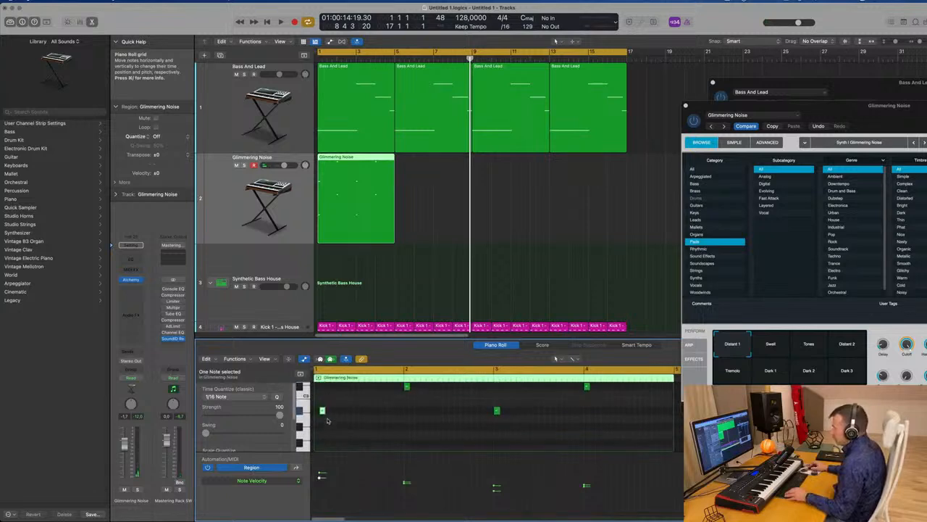
drag(322, 410, 317, 410)
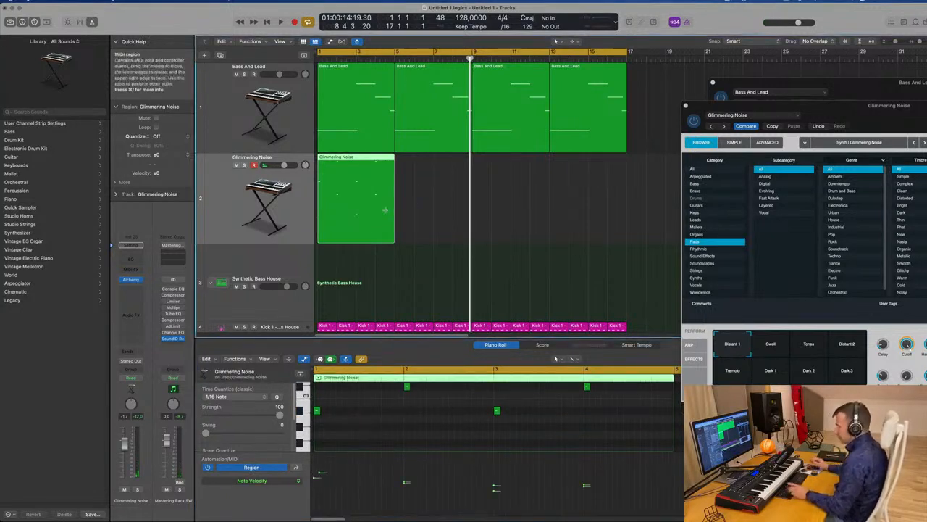
Repeat the Glimmering Noise region three times to fill 16 bars and play the arrangement from the start
key(super+r)
key(super+r)
key(super+r)
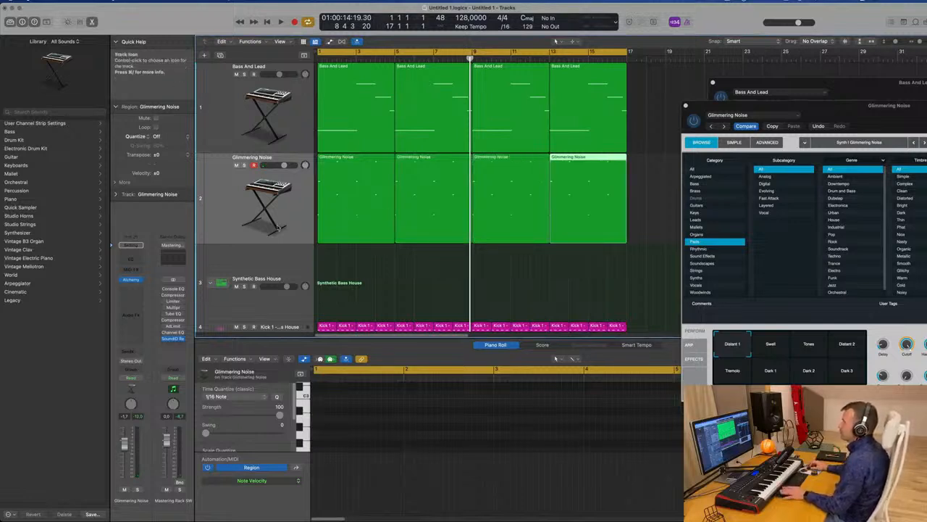
click(279, 228)
key(Return)
key(space)
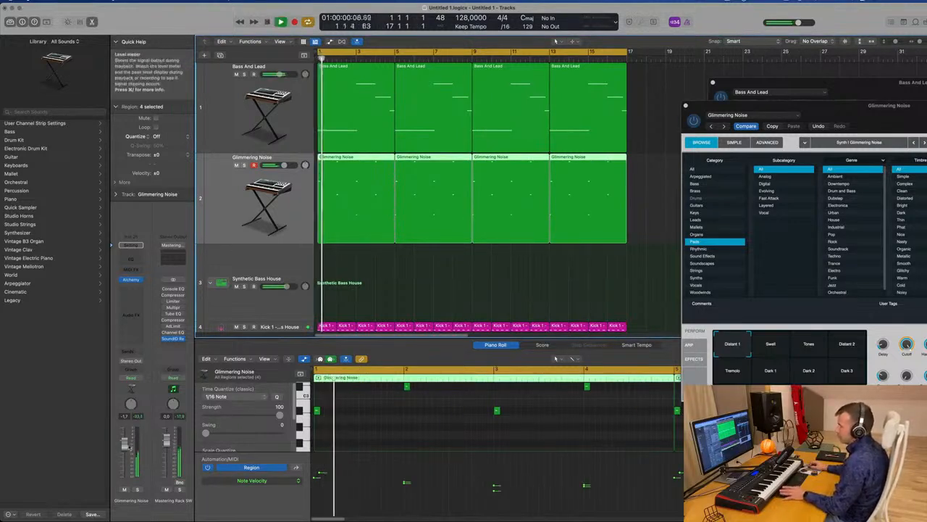
Try the Tones and Distant 2 snapshots of the Glimmering Noise preset during playback
drag(889, 106, 602, 179)
click(521, 417)
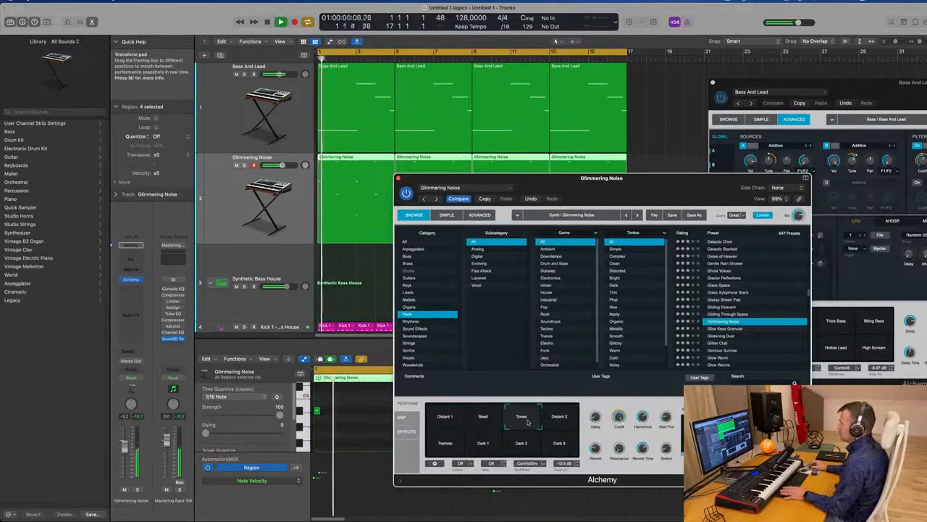
click(562, 421)
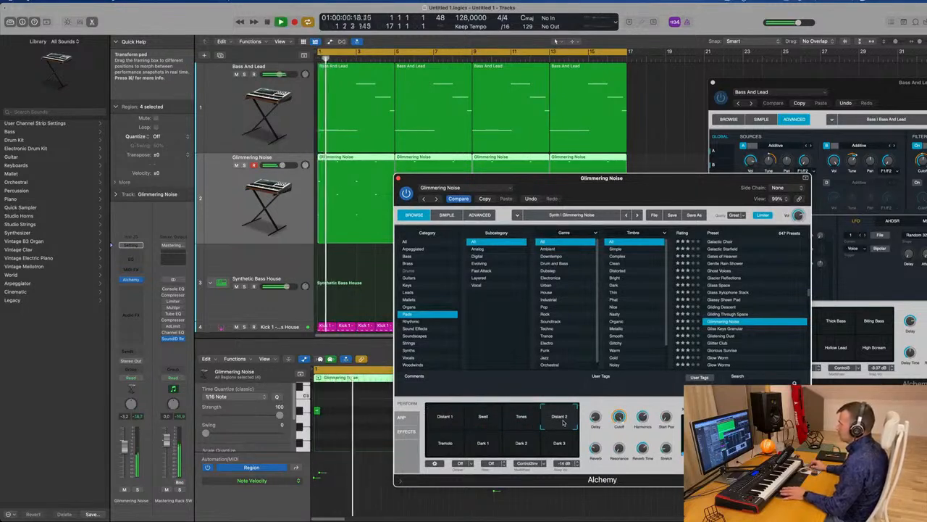
Select the lower opening note of the first Glimmering Noise region and delete the three region copies from bar 5 onward
click(316, 435)
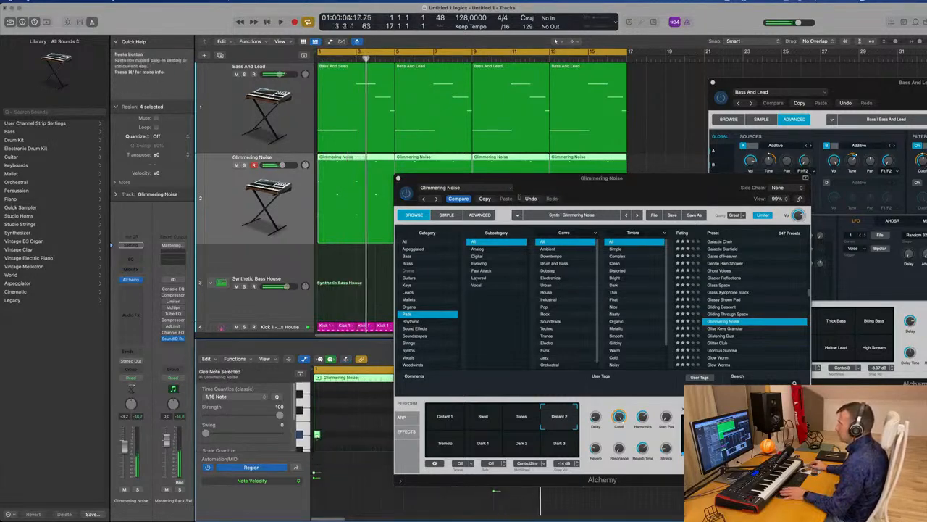
drag(602, 177, 845, 166)
shift+click(507, 194)
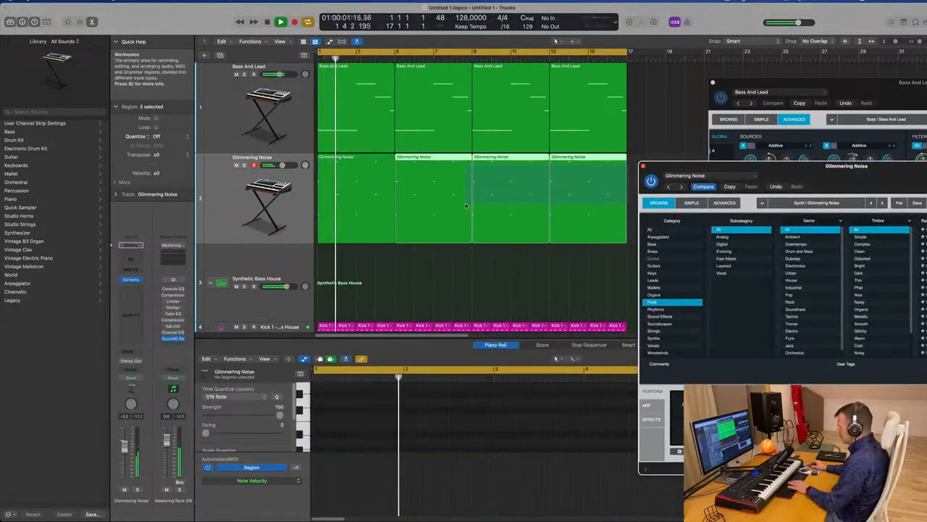
key(Delete)
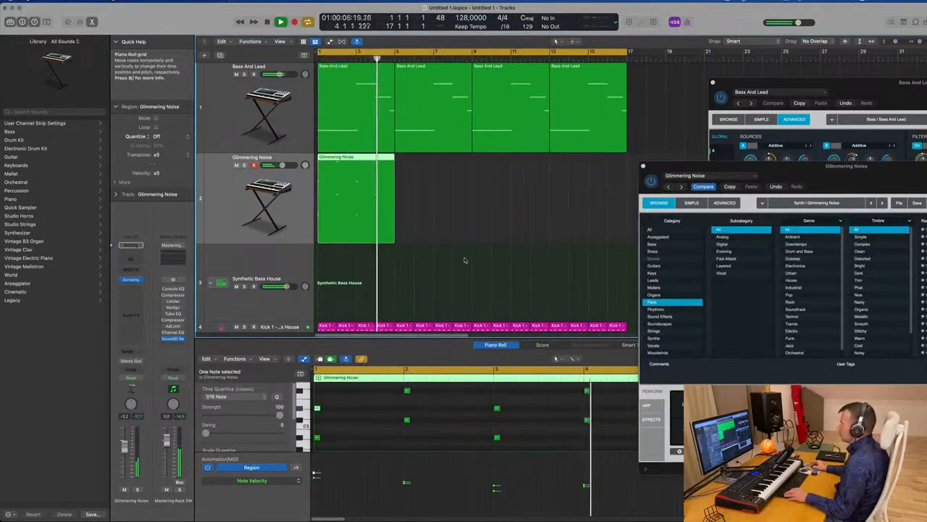
Repeat the first Glimmering Noise region three times up to bar 17 and restart playback from bar 1
key(space)
key(super+r)
key(super+r)
key(super+r)
key(Return)
key(space)
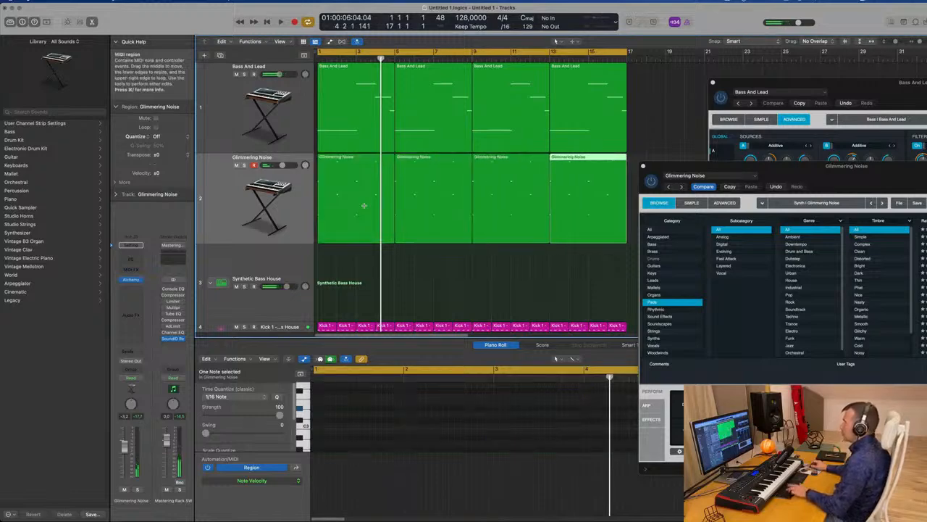
Compare the Tremolo, Dark 1, Dark 2 and Dark 3 snapshots of the Glimmering Noise preset and settle on Tremolo
drag(792, 171, 553, 42)
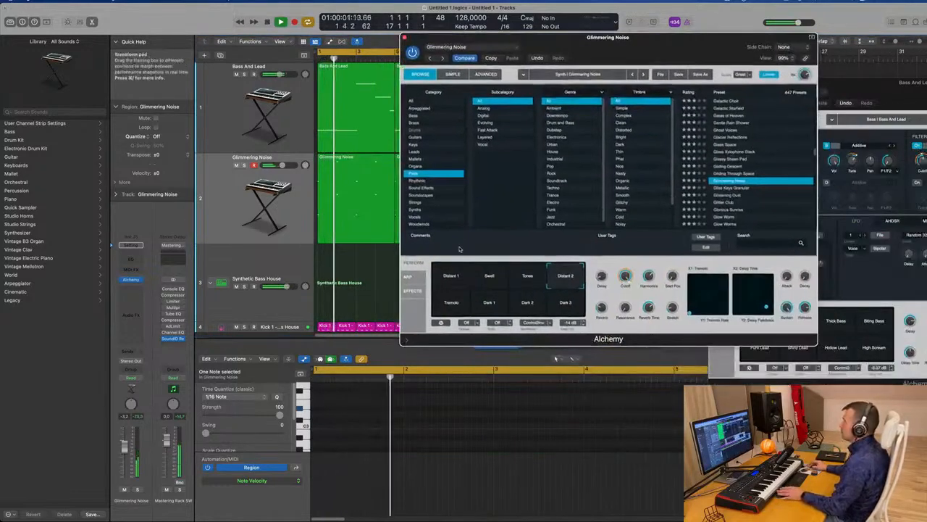
click(450, 305)
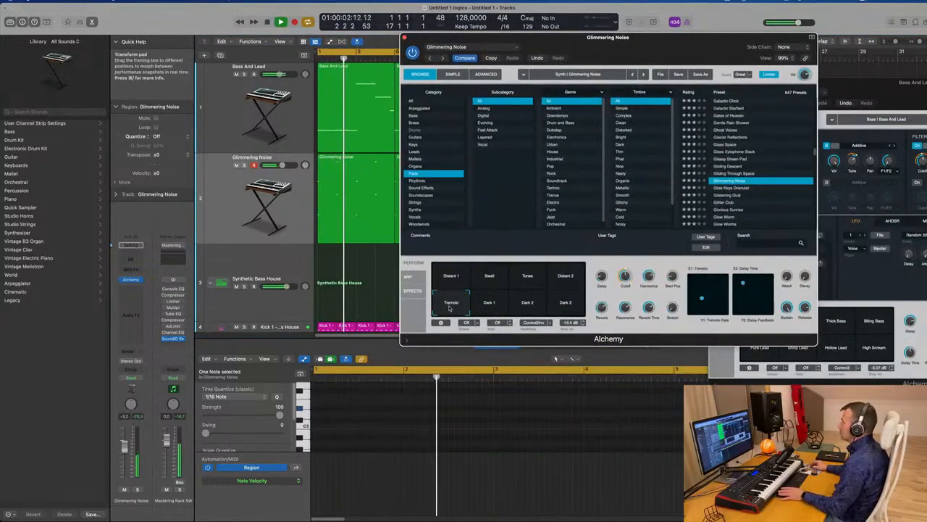
click(491, 307)
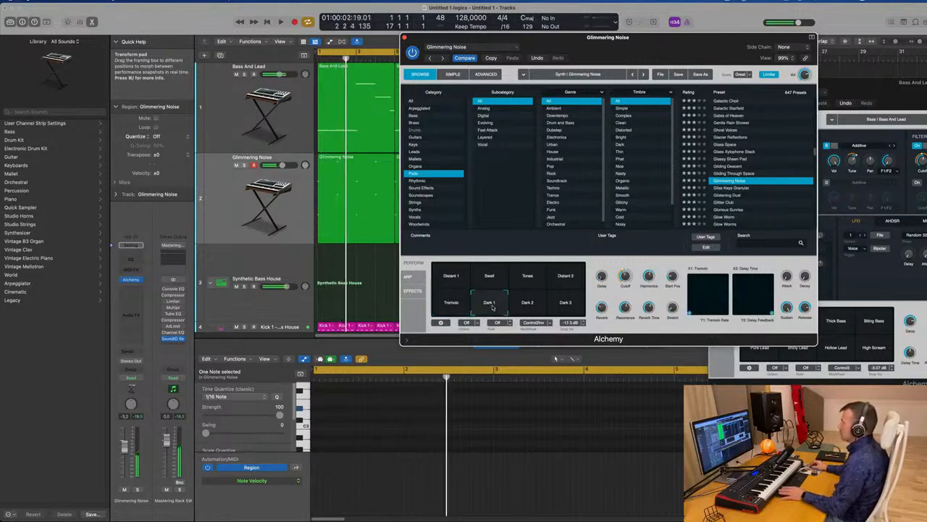
click(533, 305)
click(562, 305)
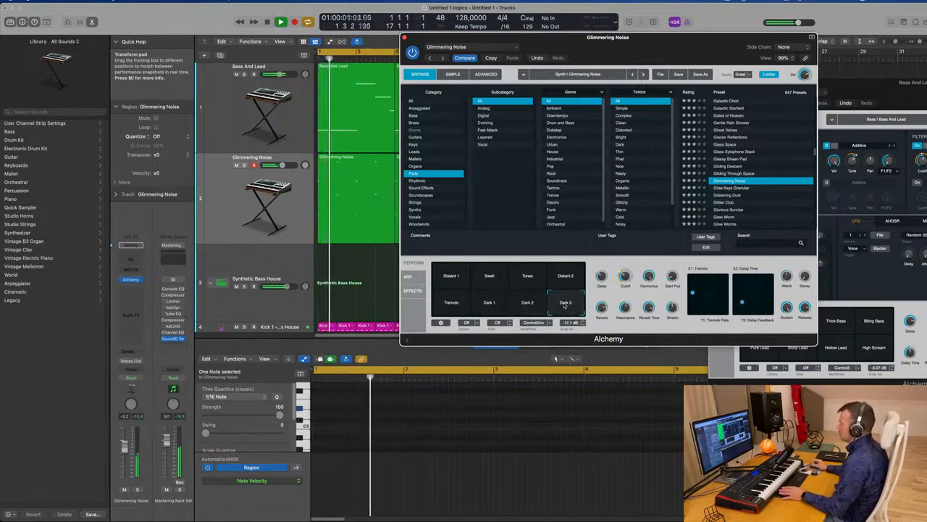
click(446, 304)
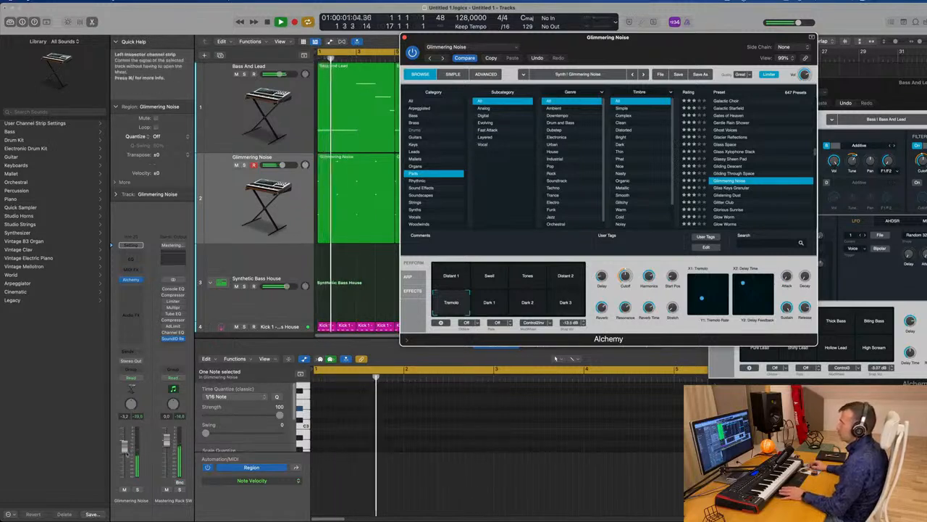
Lower the Glimmering Noise track's volume to about -7.6 dB and add a send to Bus 4
drag(125, 450, 124, 461)
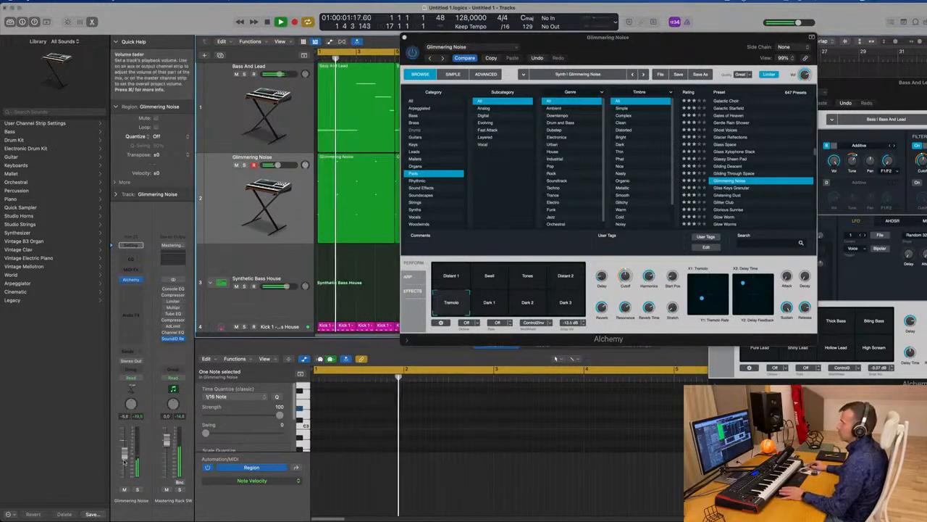
click(131, 351)
mouse_move(146, 362)
click(190, 227)
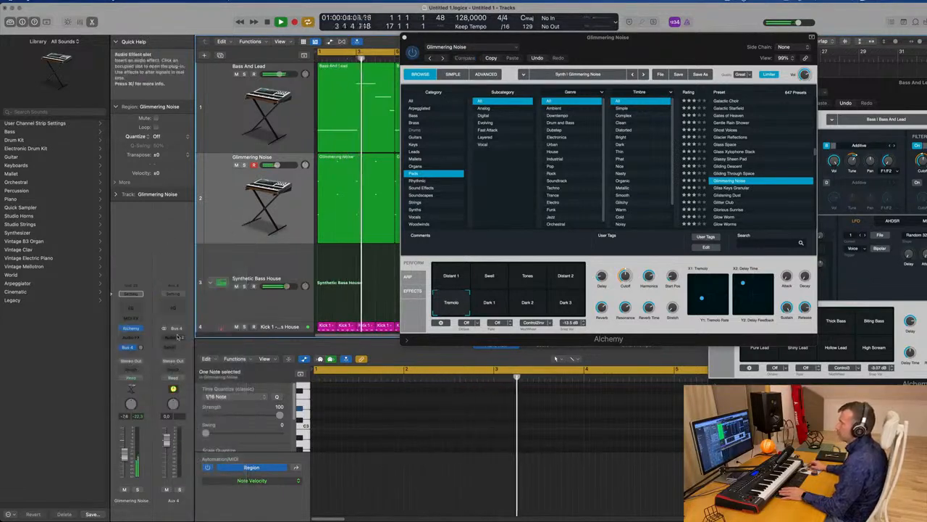
Insert a SilverVerb reverb on the Aux 4 channel fed by Bus 4
click(173, 337)
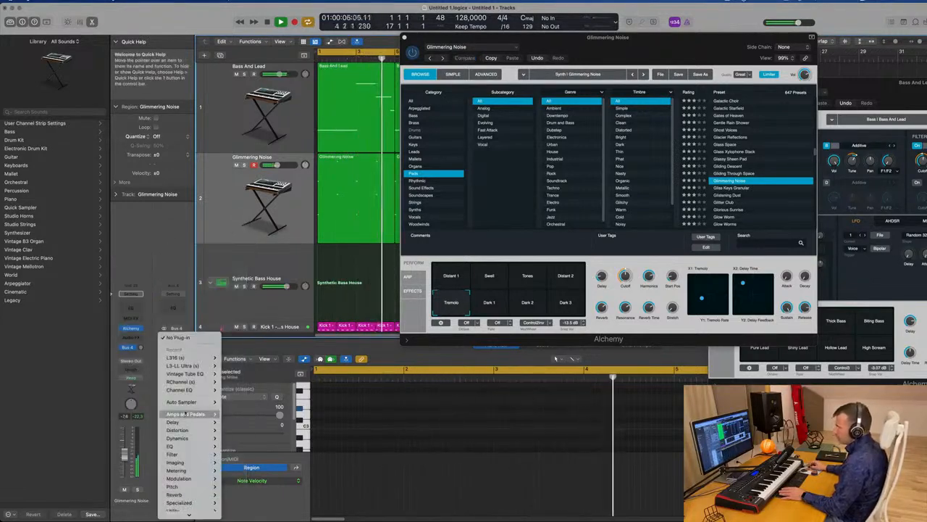
mouse_move(181, 514)
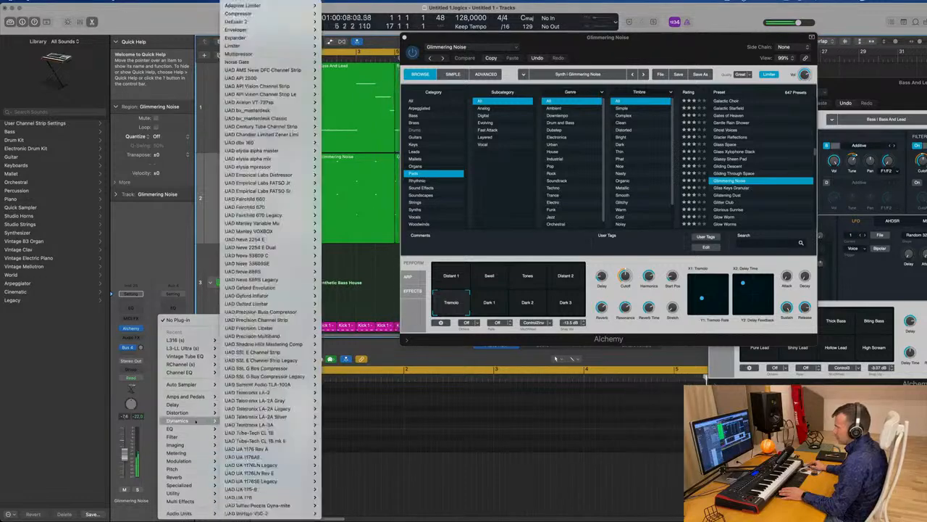
mouse_move(192, 484)
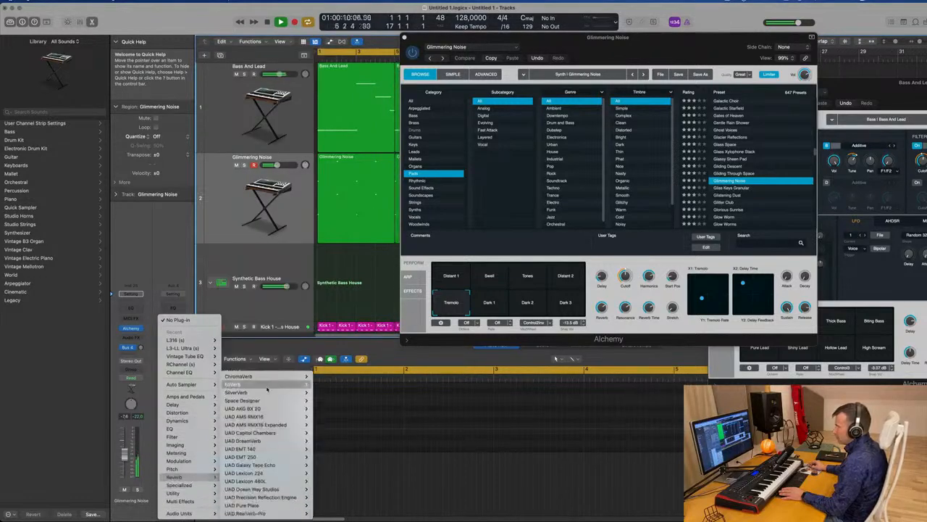
mouse_move(265, 397)
click(324, 392)
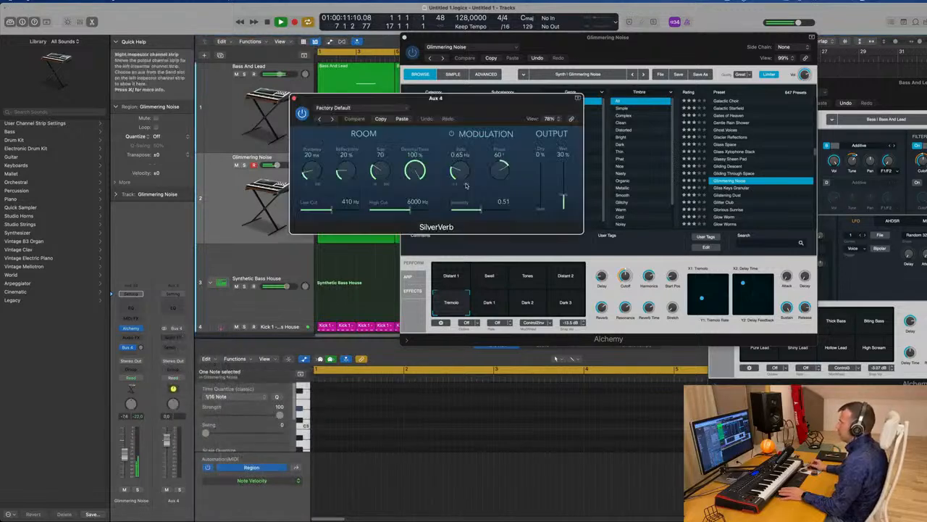
Load the grandiose preset in SilverVerb and raise the Glimmering Noise track's Bus 4 send level
click(389, 107)
click(347, 260)
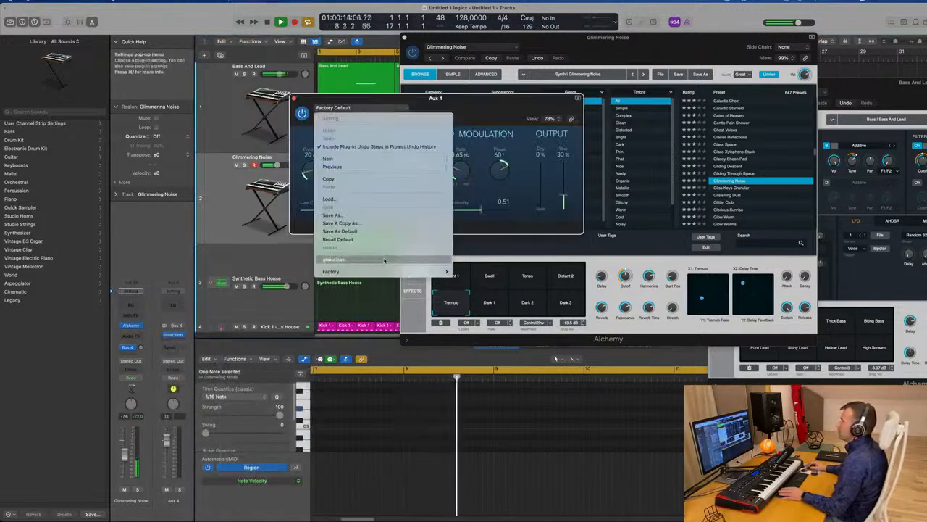
click(163, 331)
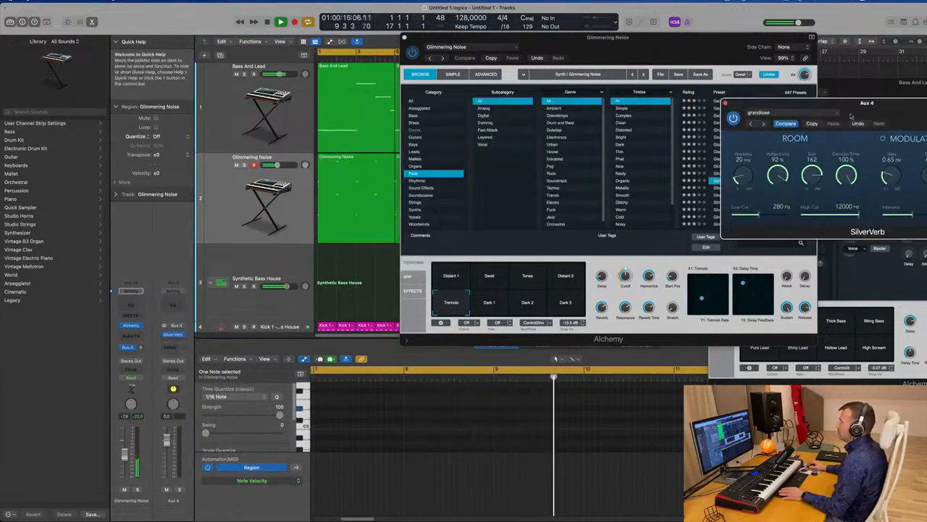
click(140, 348)
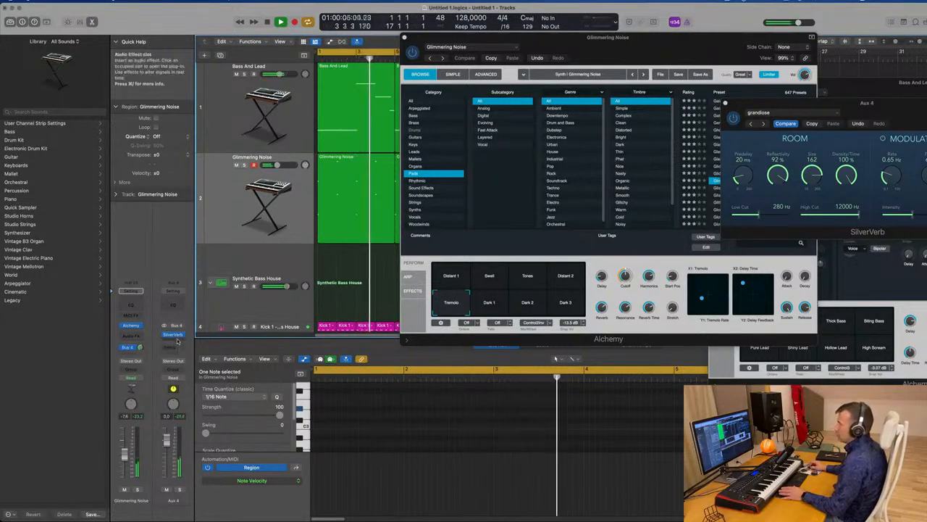
Insert a stereo Compressor after SilverVerb on Aux 4
click(174, 344)
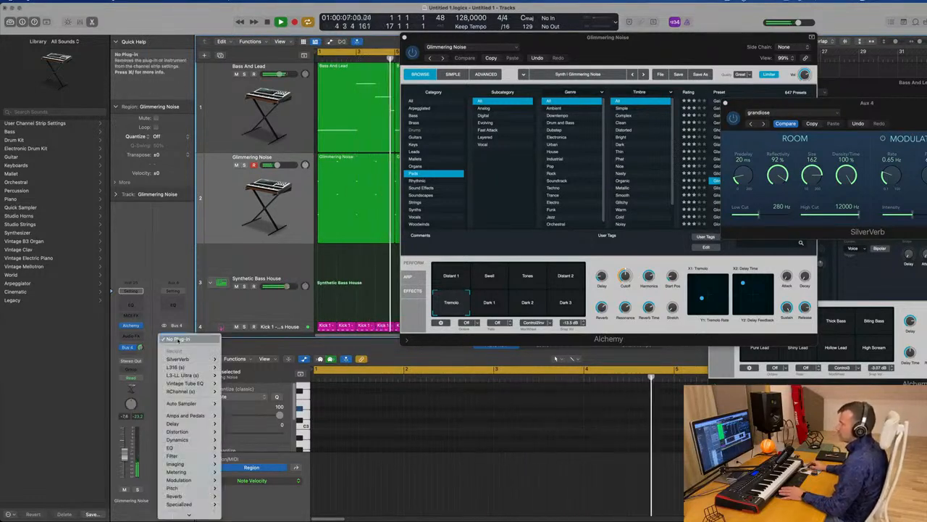
mouse_move(184, 440)
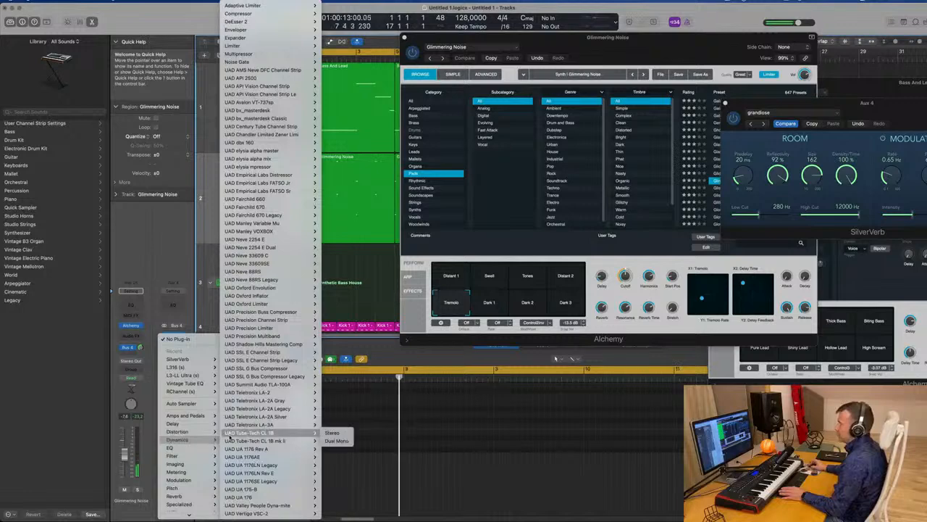
mouse_move(246, 14)
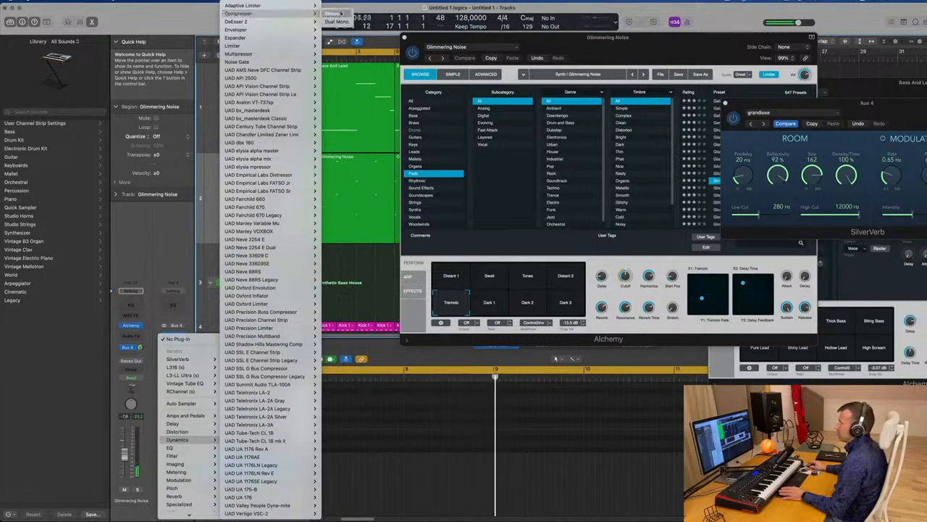
click(340, 14)
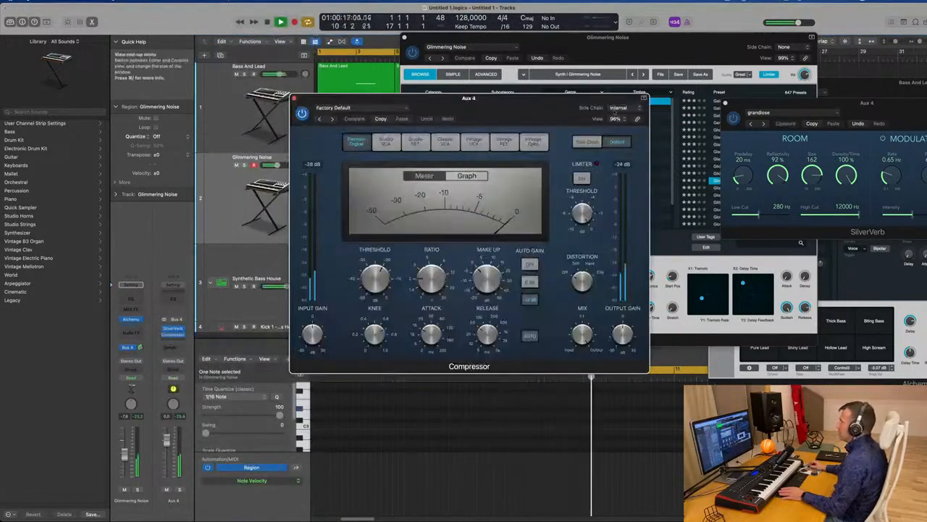
Side-chain the Aux 4 compressor to Kick 1 - Synthetic Bass House (Inst 2), adjust its threshold and close it
click(618, 107)
mouse_move(616, 128)
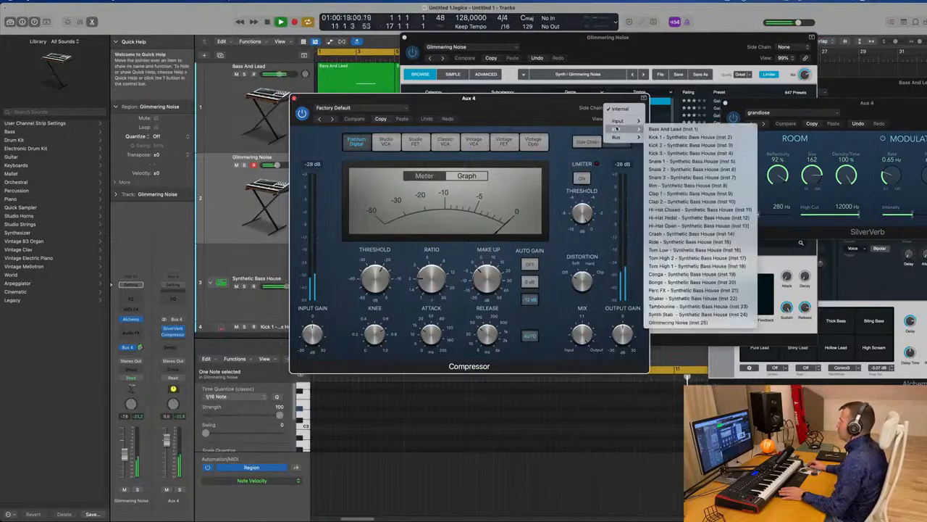
click(674, 137)
drag(518, 103, 585, 103)
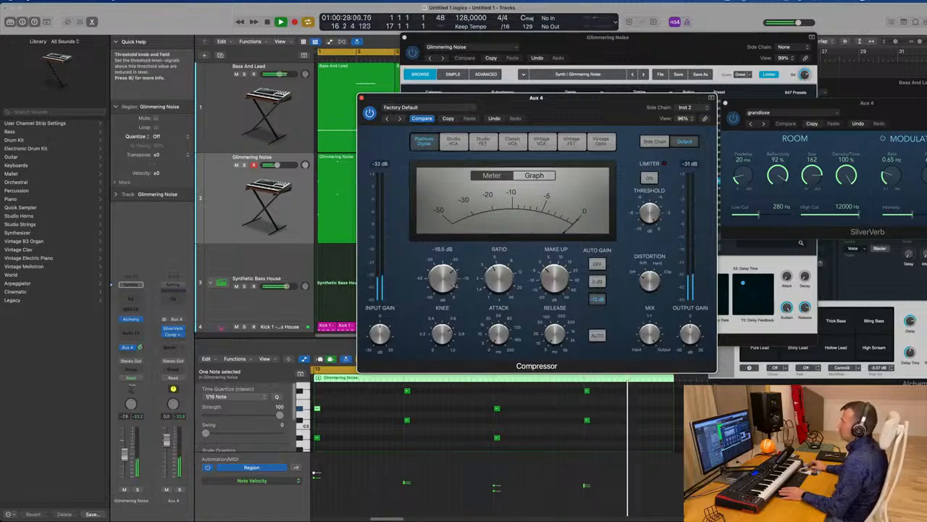
key(super+w)
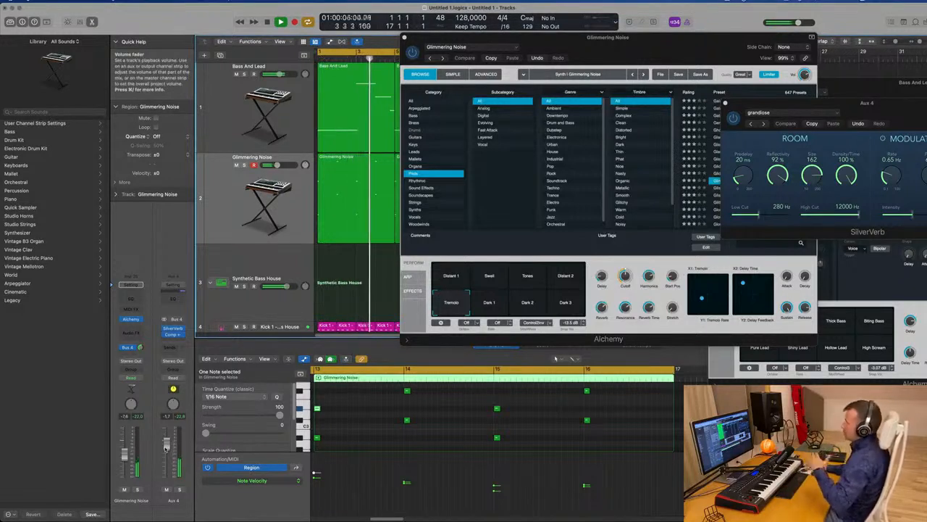
Add a Channel EQ to Aux 4 and cut the reverb's low end with its low-cut band
click(173, 283)
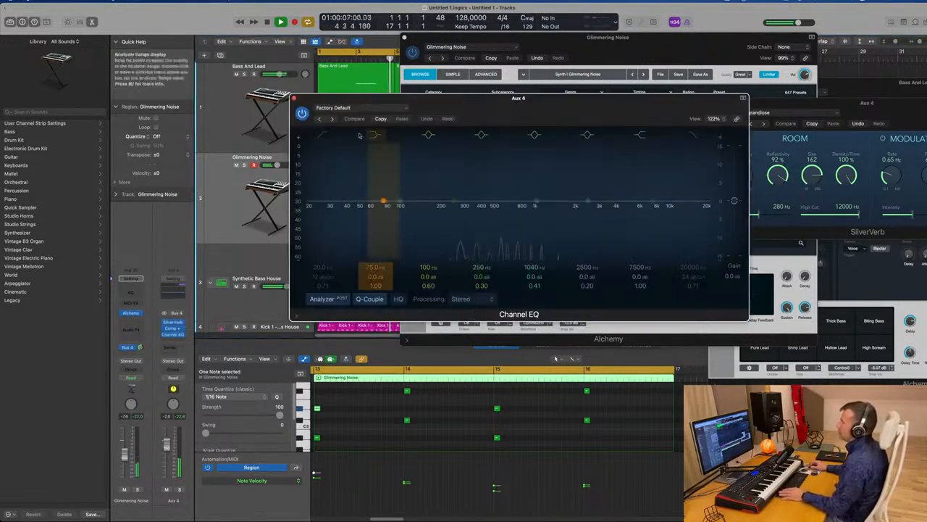
click(323, 135)
drag(325, 167, 469, 165)
mouse_move(323, 276)
mouse_down()
mouse_move(323, 287)
mouse_move(323, 261)
mouse_up()
click(294, 97)
Close the Glimmering Noise instrument window, reduce the track heights and select the Glimmering Noise track with its four regions
drag(410, 41, 365, 42)
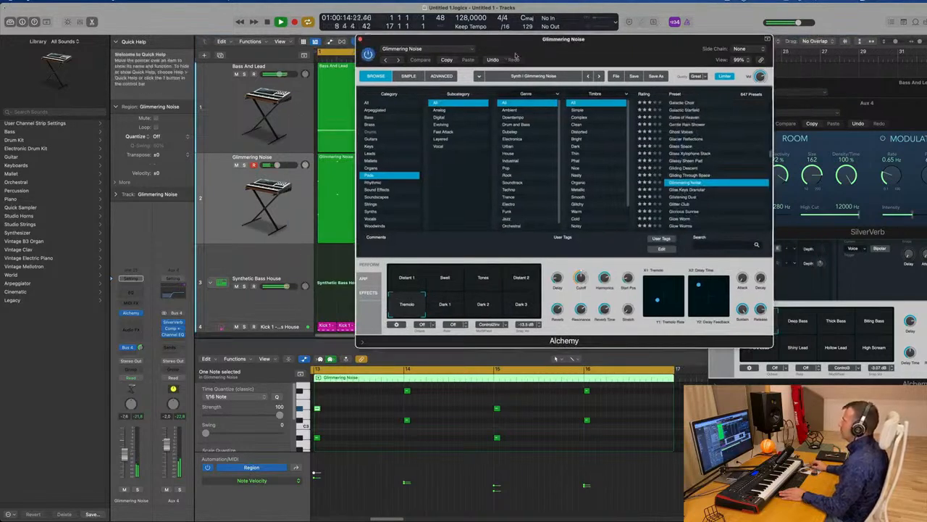
click(360, 39)
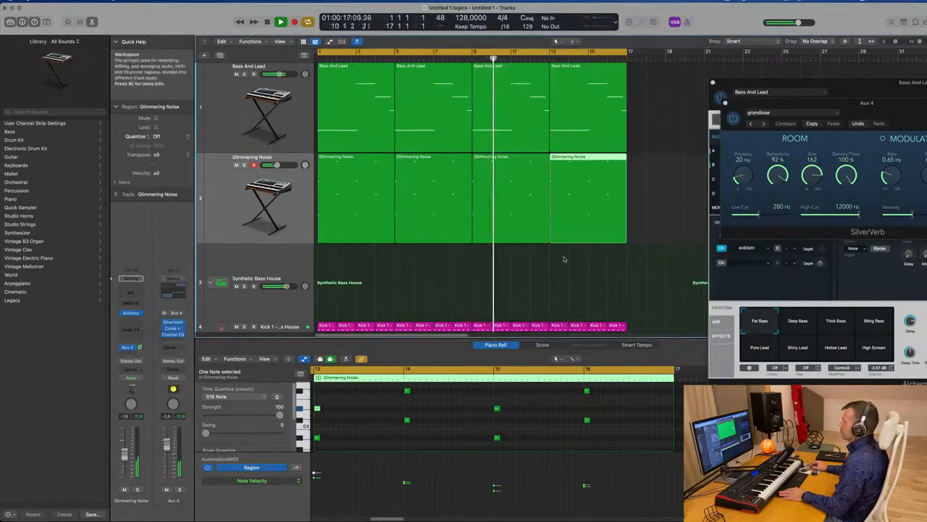
click(444, 247)
scroll(262, 187, down, 2)
scroll(260, 182, up, 3)
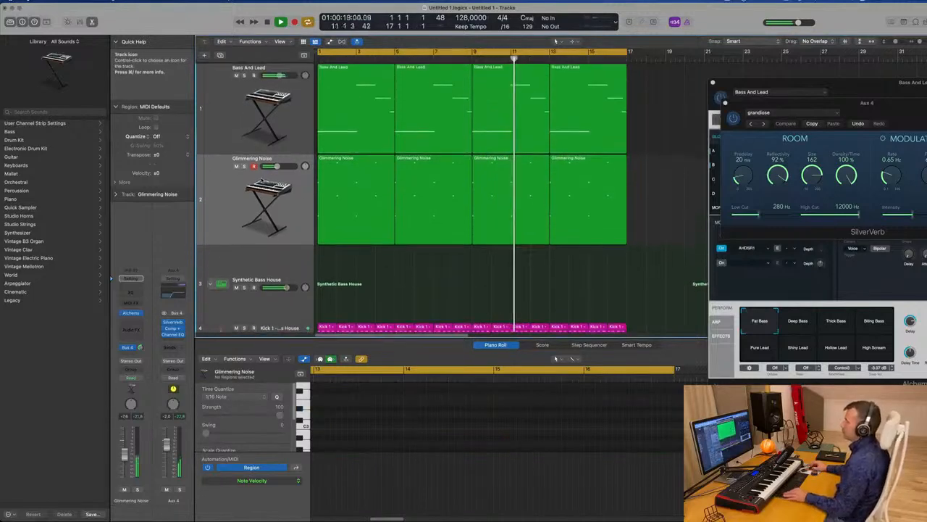
scroll(262, 180, up, 2)
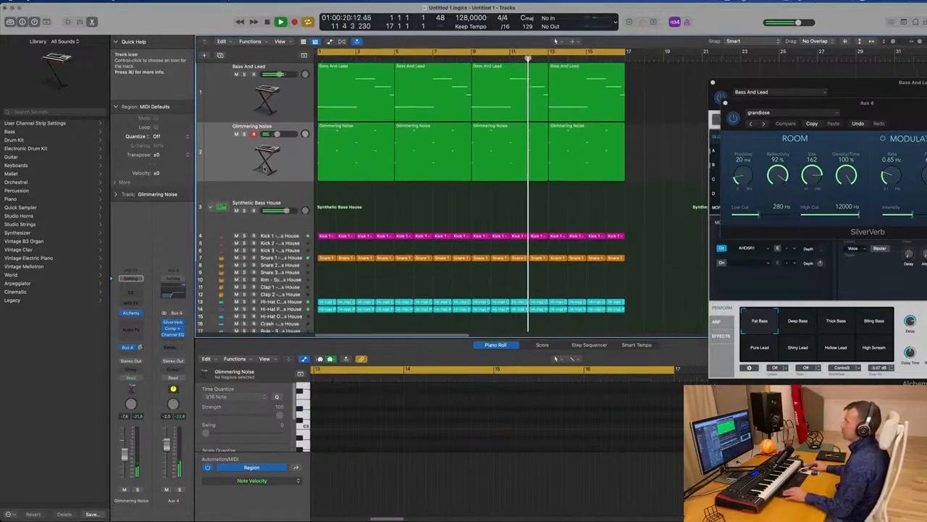
click(250, 166)
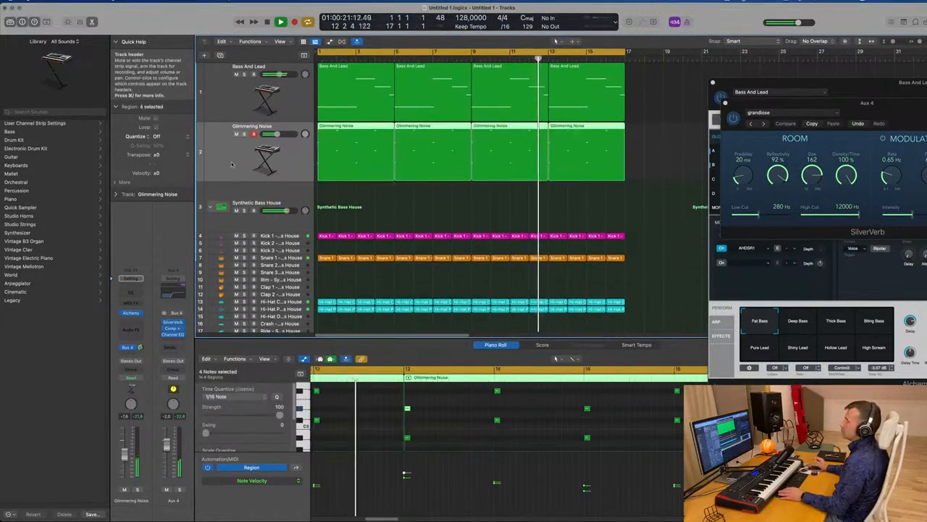
Duplicate the Glimmering Noise track with its channel settings and load Alchemy's Cheesy Decays organ preset on the new track
click(220, 54)
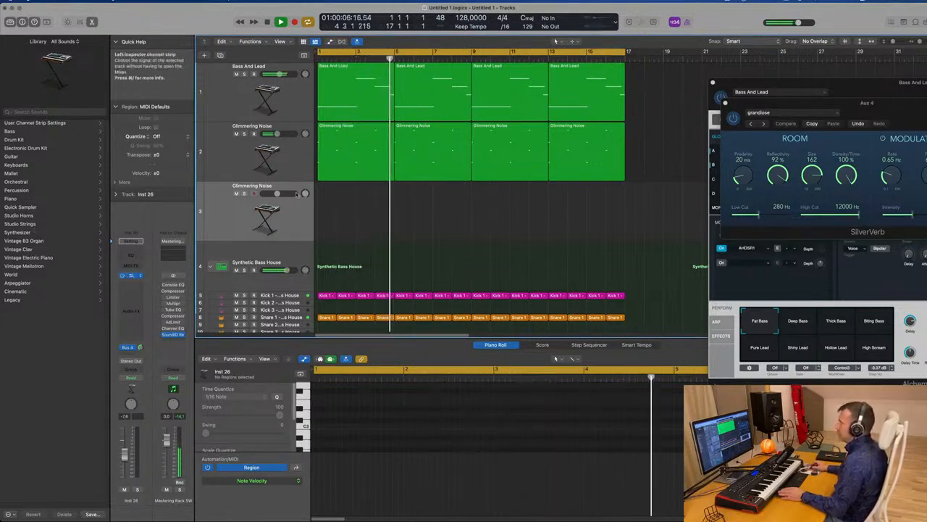
click(131, 275)
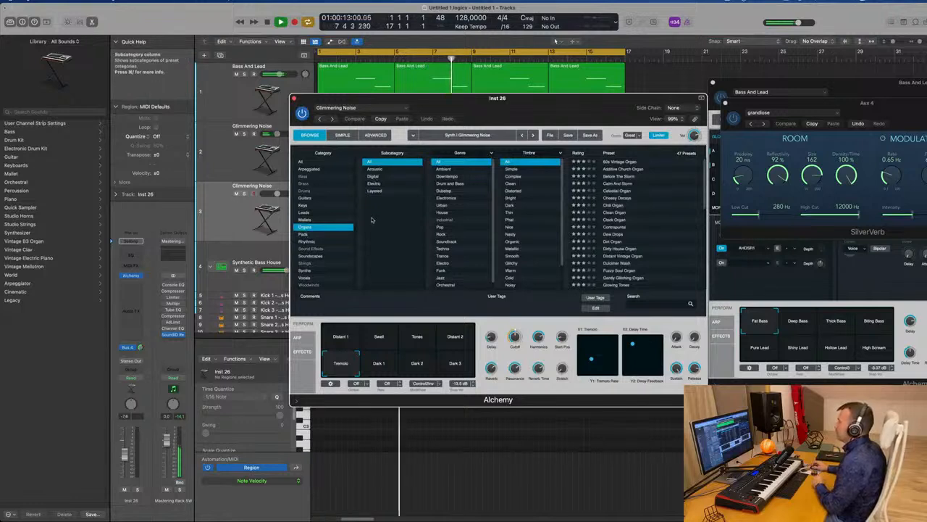
click(616, 197)
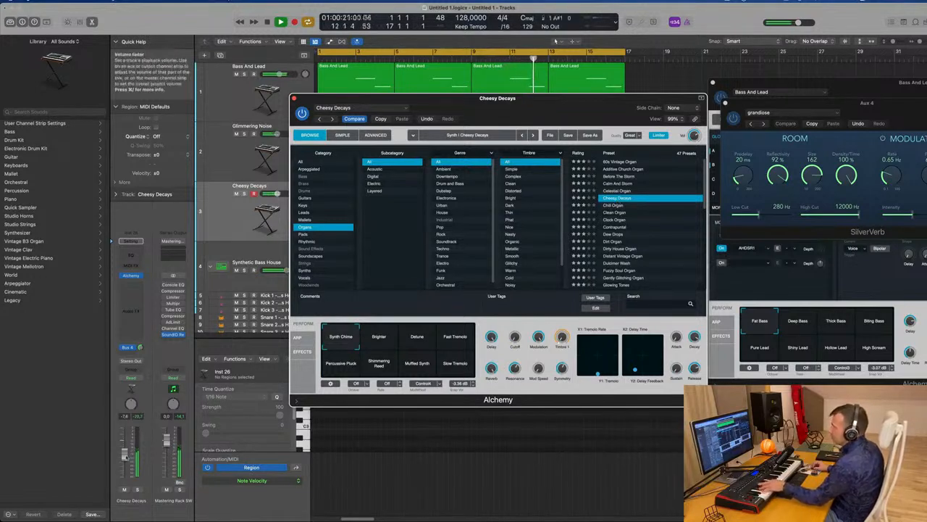
click(130, 347)
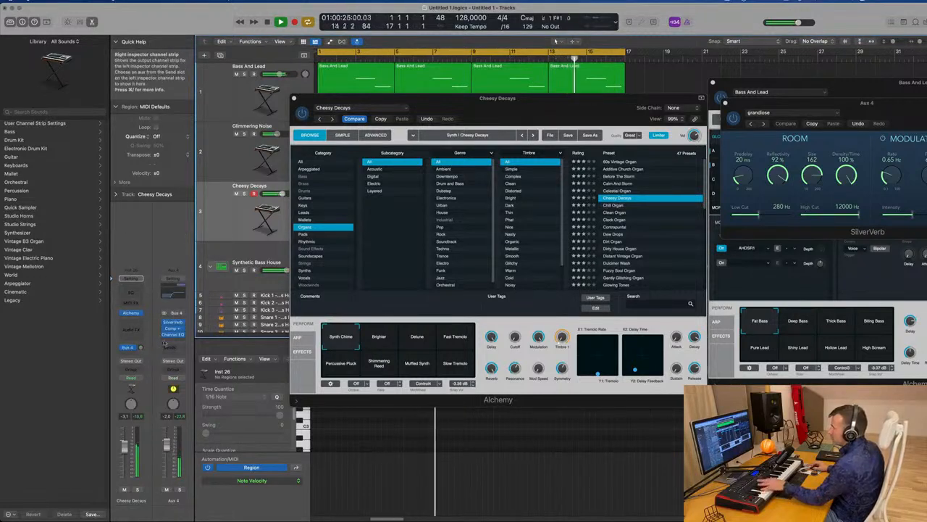
click(226, 220)
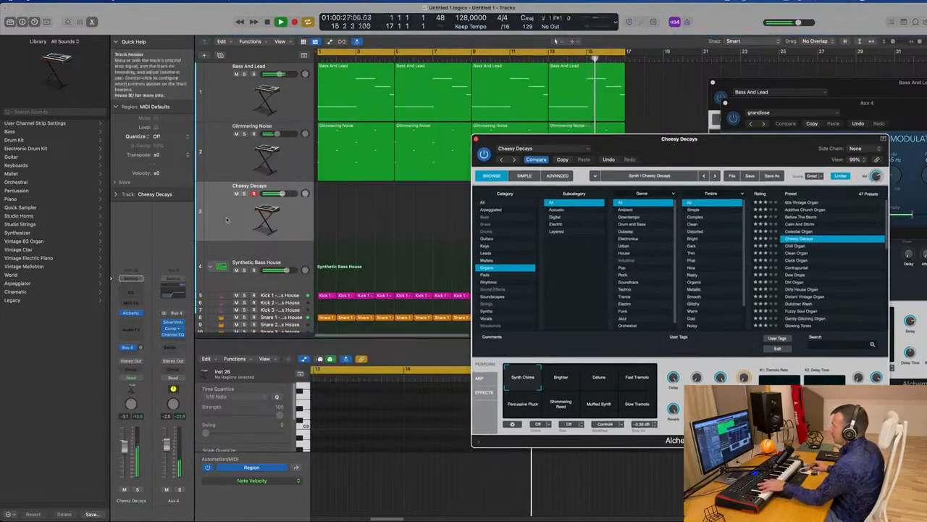
Audition the Clean Organ, Clock Organ, Contrapuntal and Dew Drops presets, raise the track volume to 0.6 dB and return to Contrapuntal
click(797, 252)
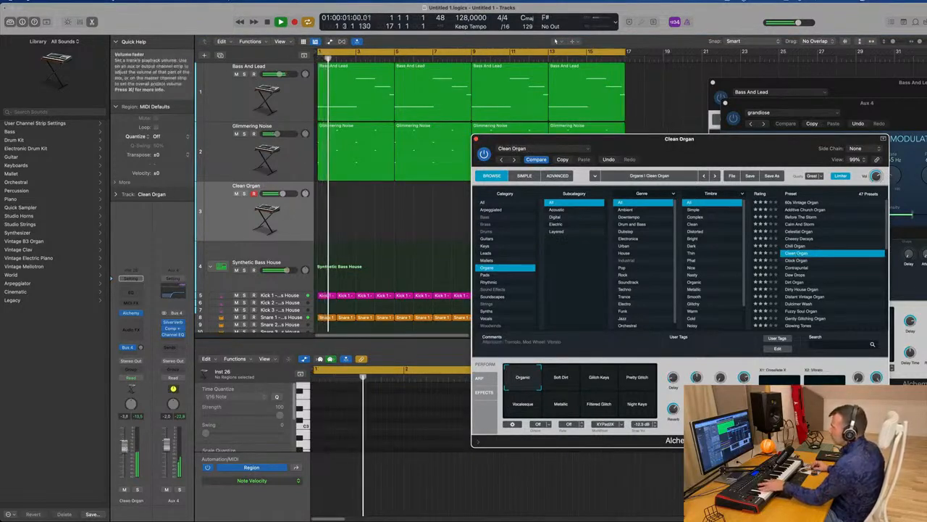
drag(125, 446, 125, 439)
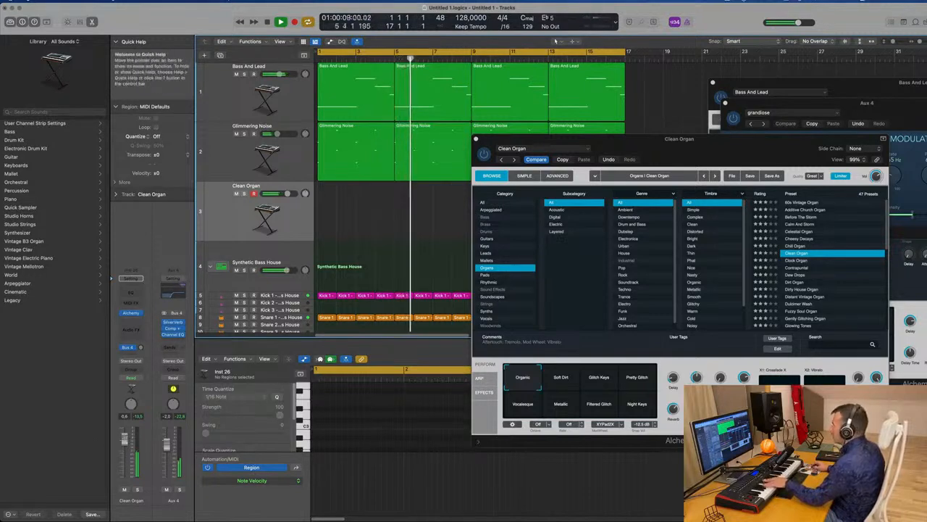
click(795, 260)
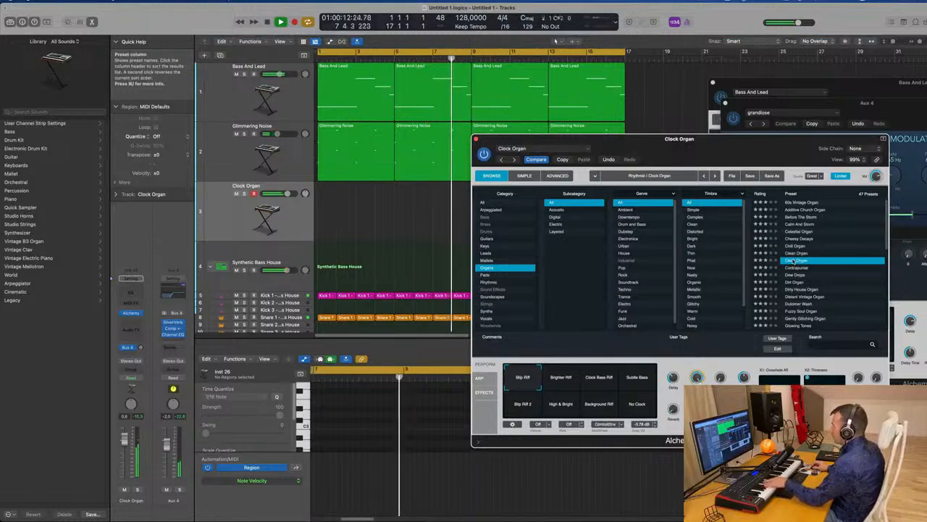
click(797, 268)
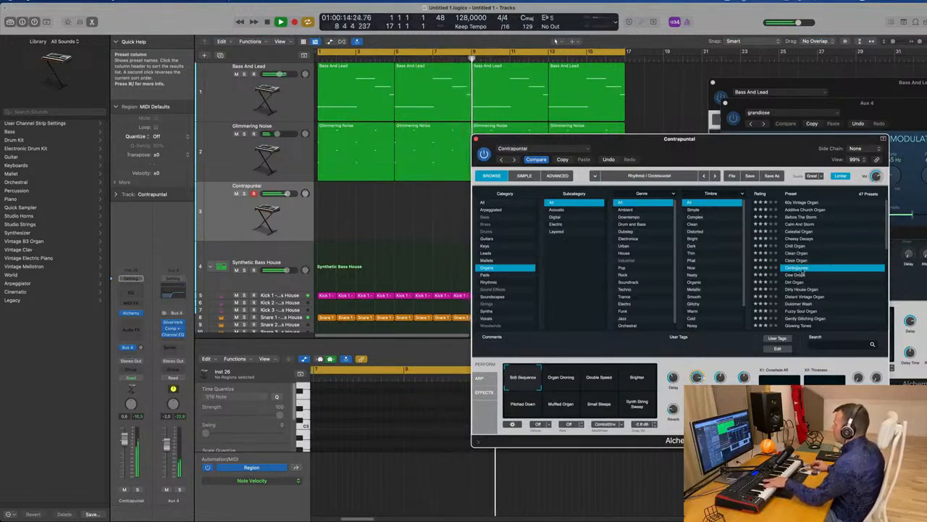
click(791, 275)
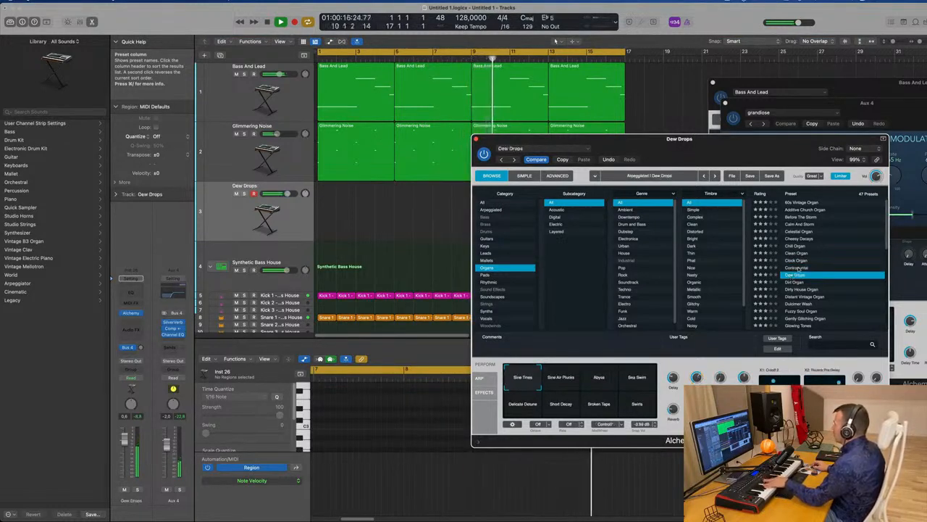
click(797, 268)
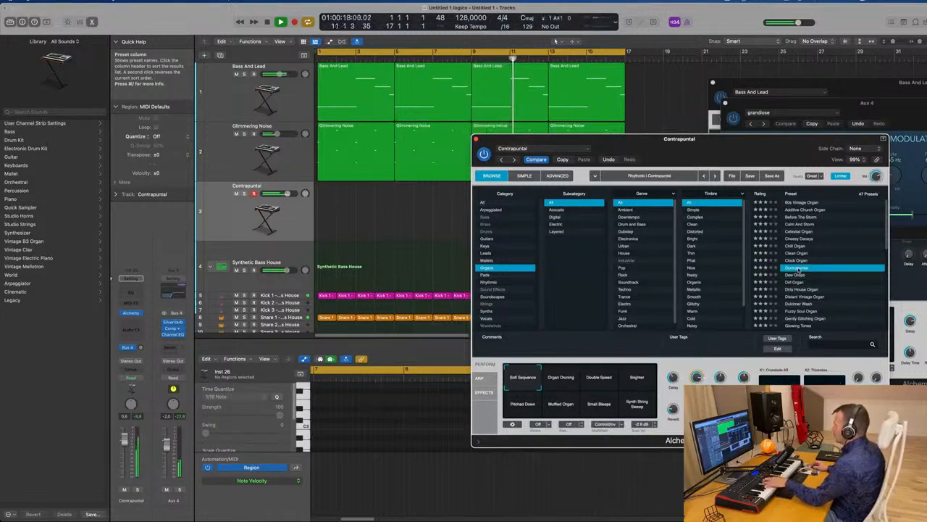
Compare the Contrapuntal preset's performance snapshots, including Brighter, Synth String Sweep and Pitched Down, and return to Soft Sequence
click(572, 377)
click(600, 380)
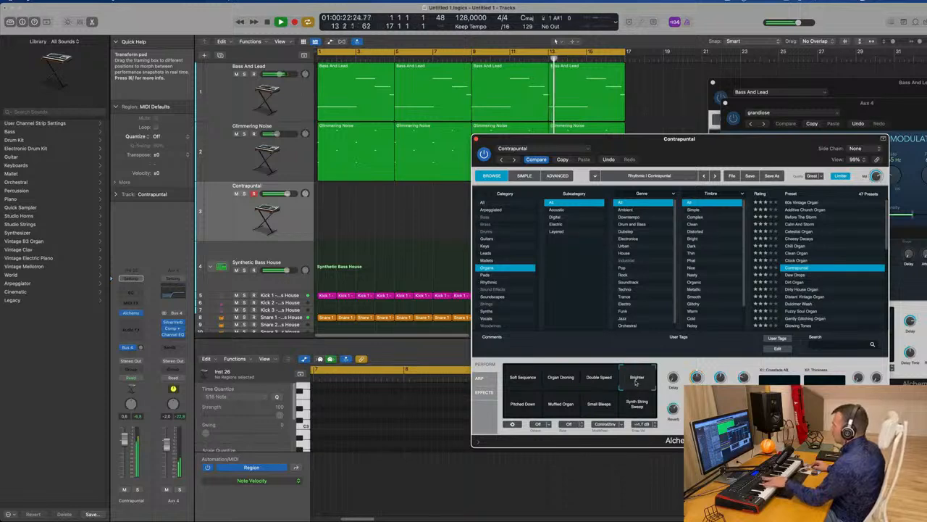
click(520, 405)
click(561, 406)
click(634, 413)
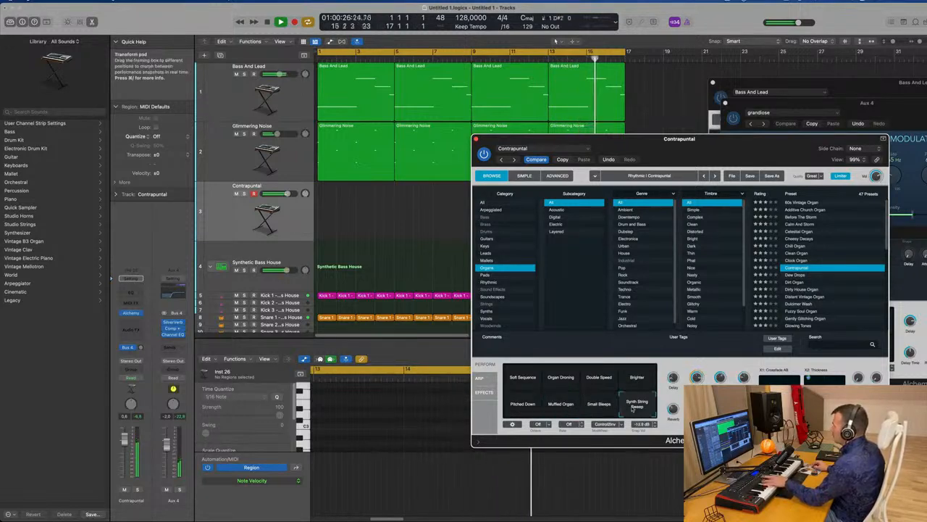
click(522, 406)
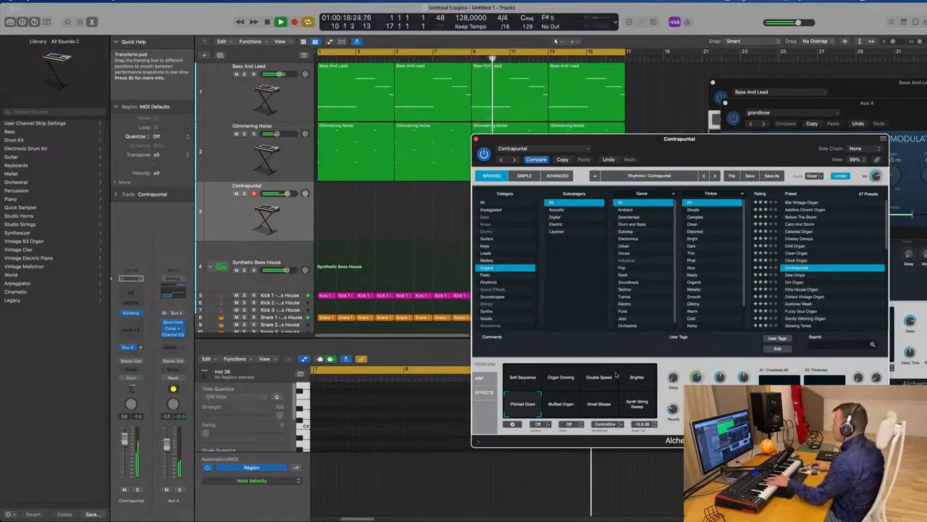
click(512, 376)
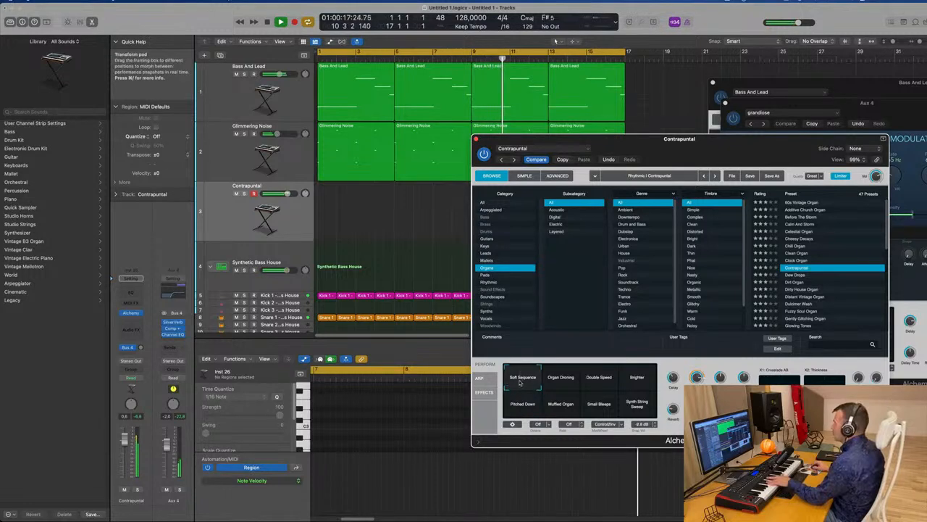
Audition the organ presets from Dew Drops through Dirt Organ, Dirty House Organ, Distant Vintage Organ and Dulcimer Wash to Fuzzy Soul Organ
click(800, 275)
click(803, 283)
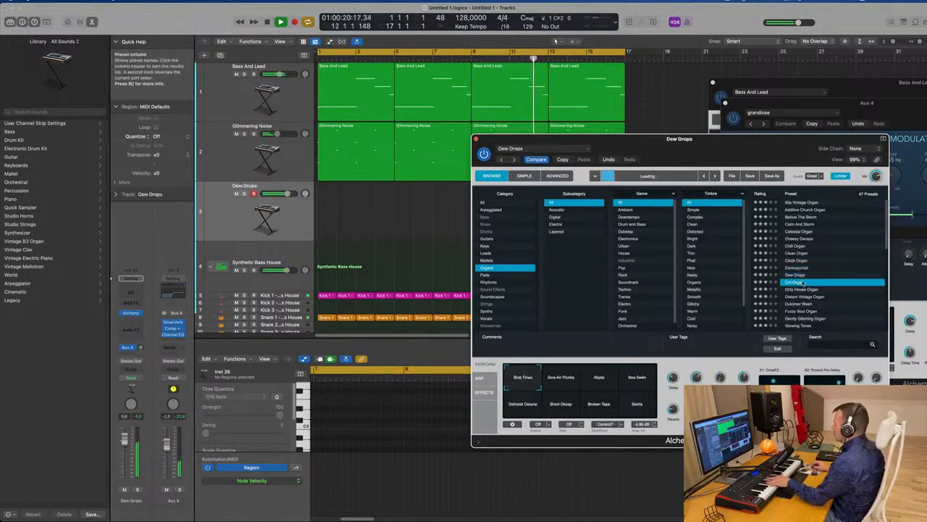
click(804, 289)
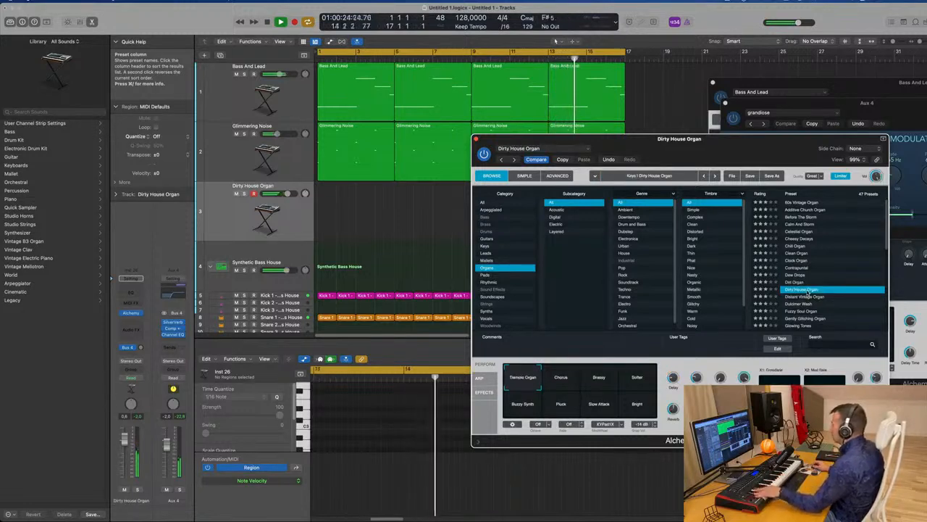
click(805, 296)
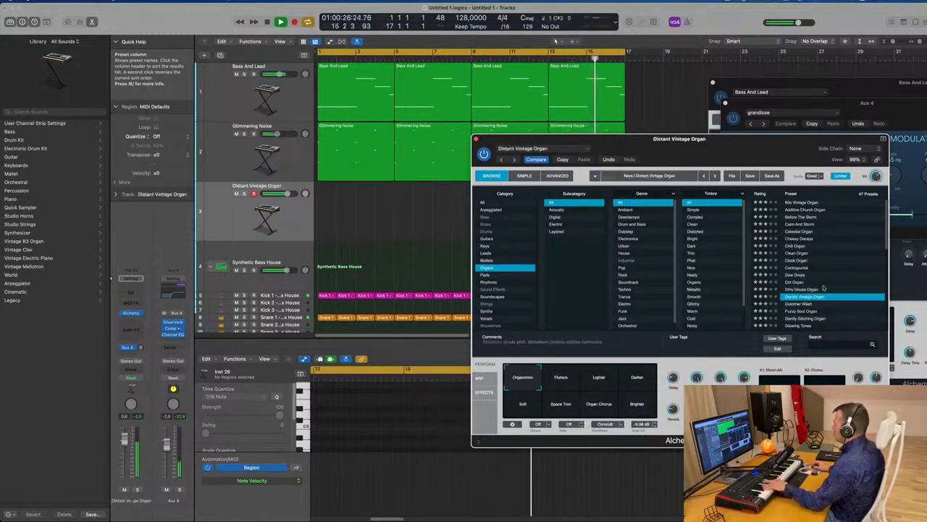
scroll(812, 289, down, 2)
click(803, 285)
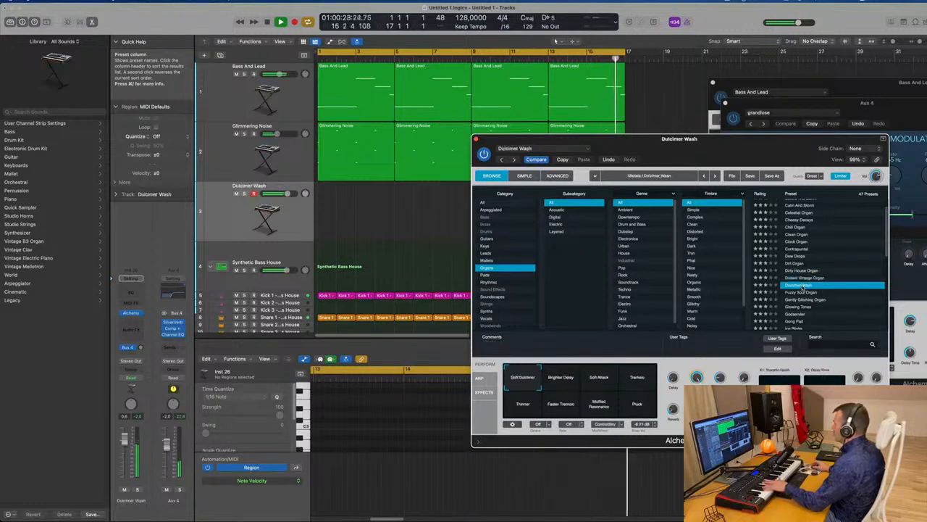
click(805, 293)
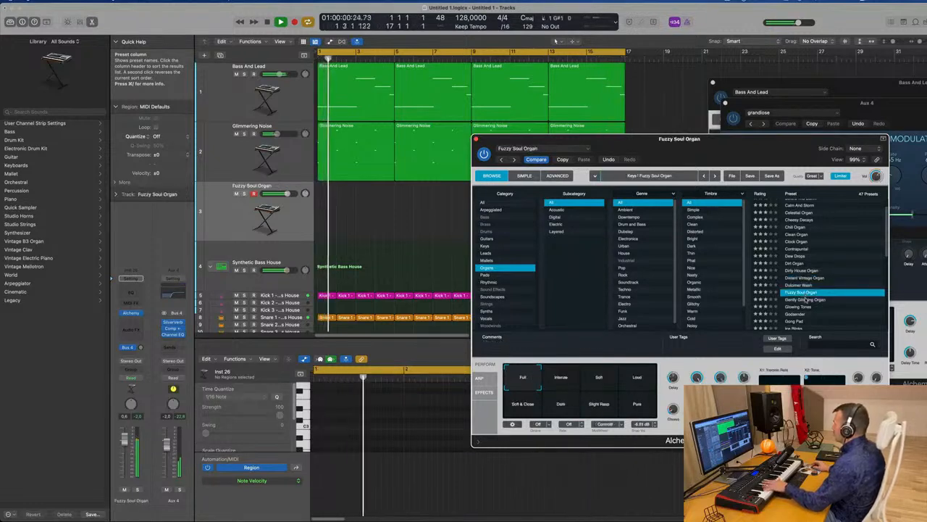
Load the Gently Glitching Organ preset and compare its performance snapshots, ending on Vibrato Organ
click(807, 300)
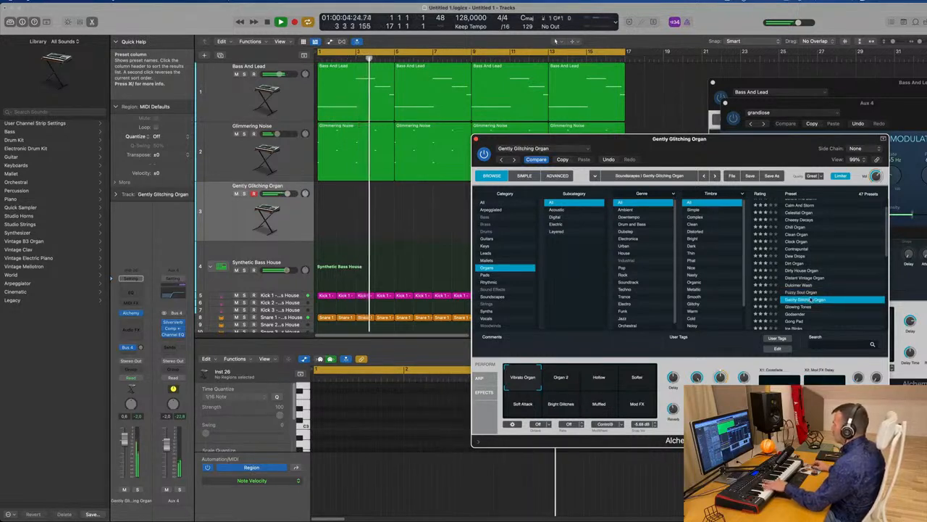
click(560, 377)
click(600, 378)
click(561, 377)
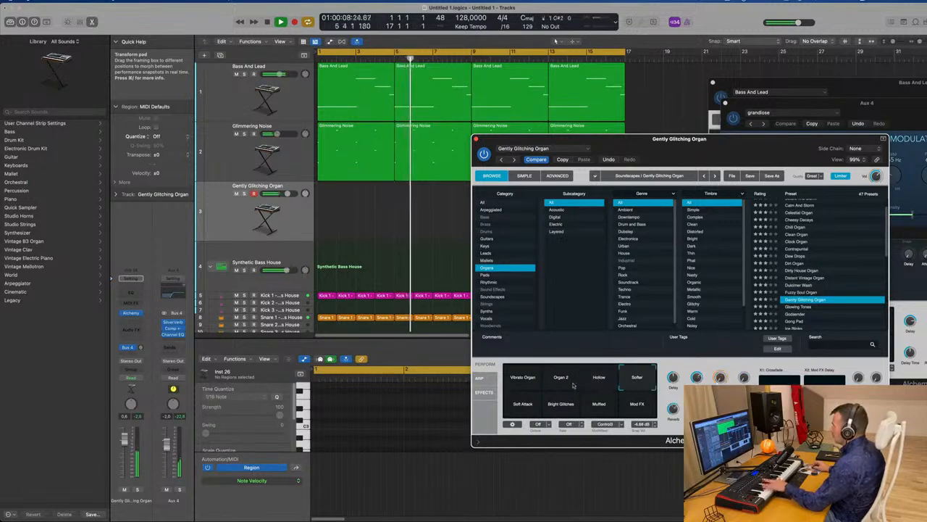
click(521, 378)
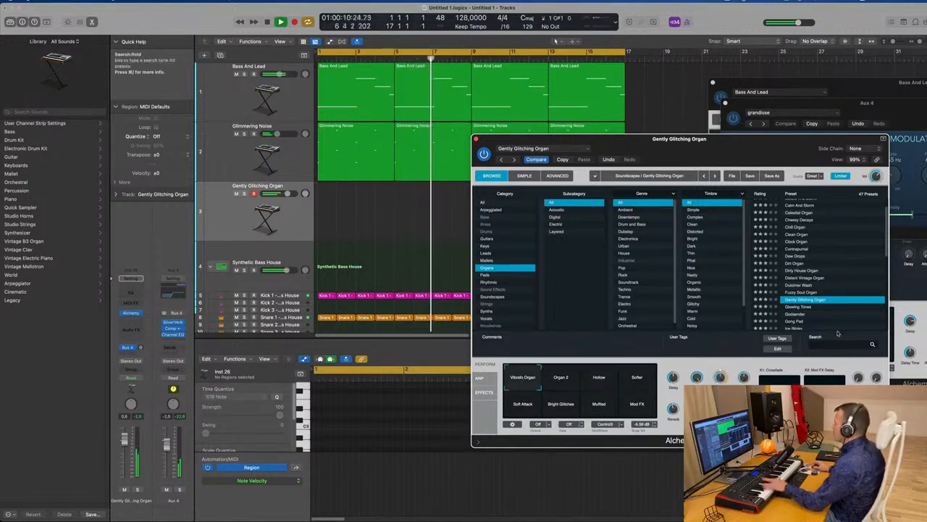
Load the Godsender organ preset, choose its Percussive Rhythm snapshot and set the track volume to -4.1 dB
click(804, 307)
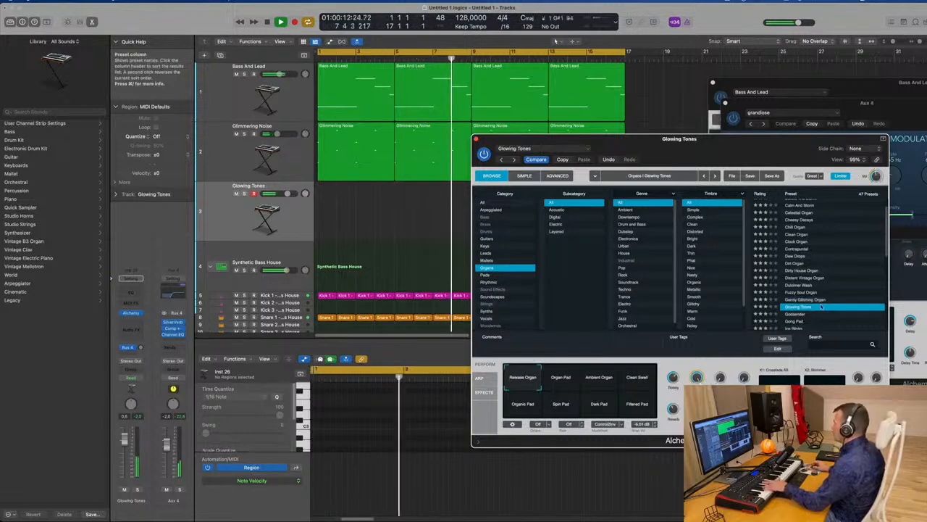
scroll(800, 290, down, 1)
click(796, 280)
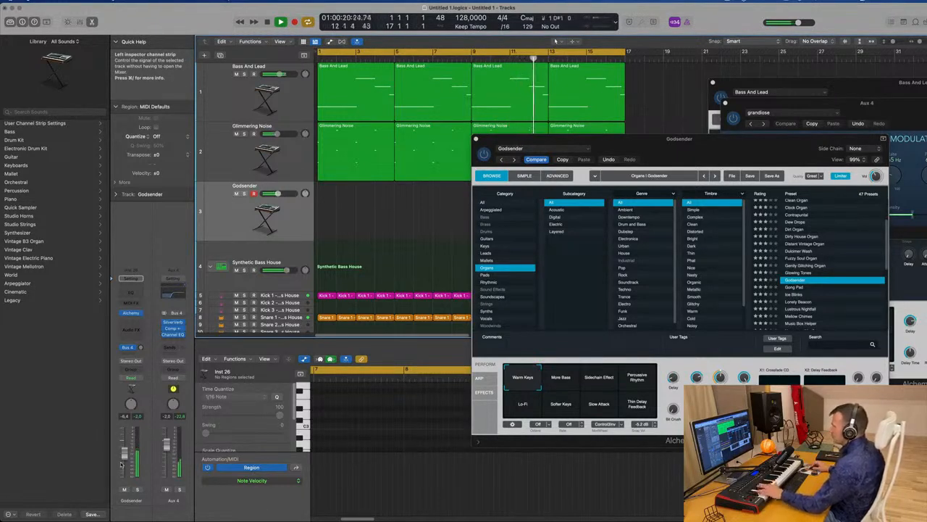
click(557, 383)
click(610, 381)
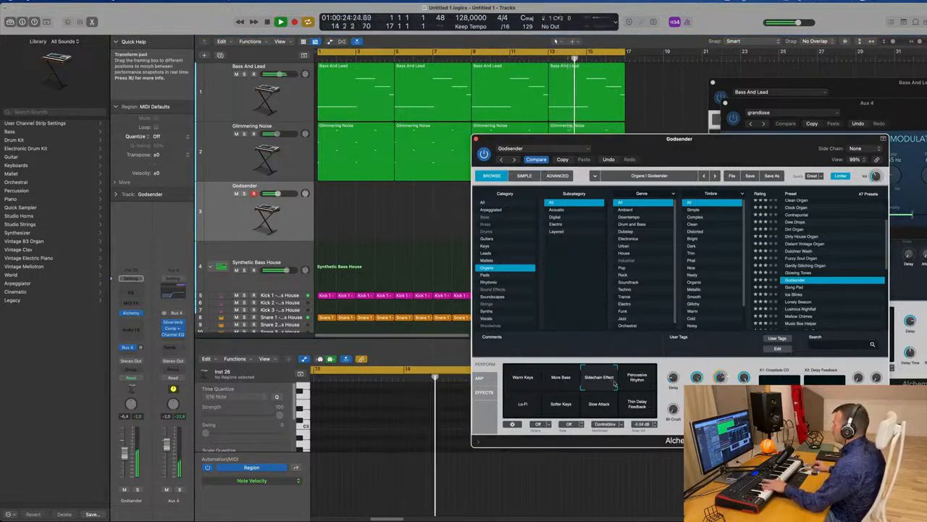
click(647, 380)
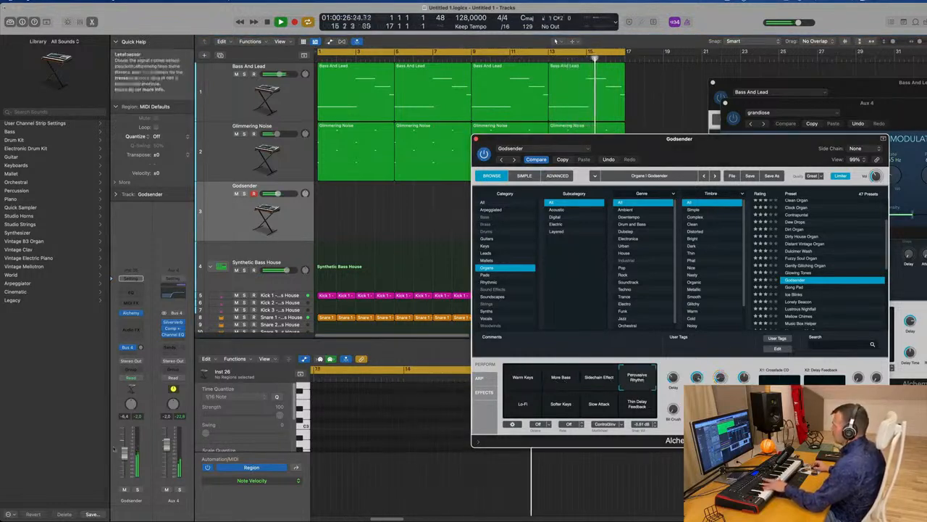
drag(124, 449, 125, 447)
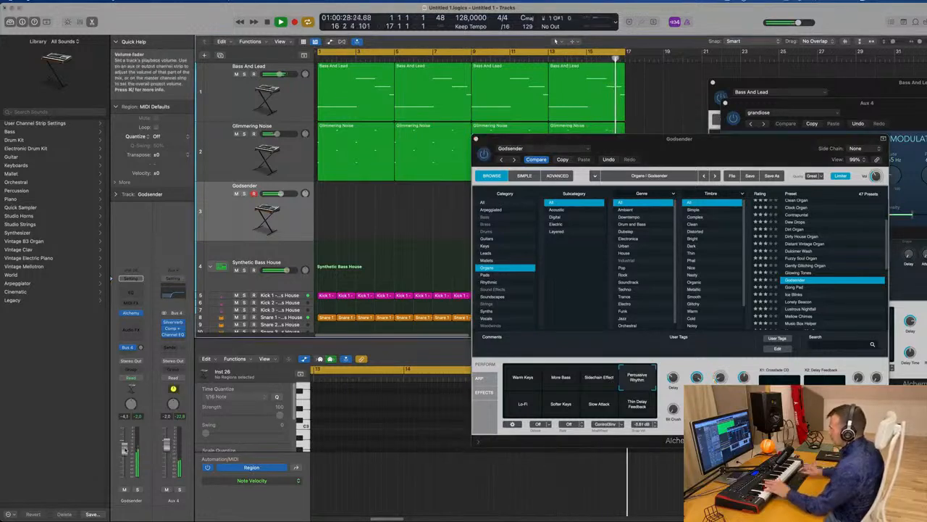
Record a two-bar part on the Godsender track, move the region to bar 1 and replay it from the start
key(r)
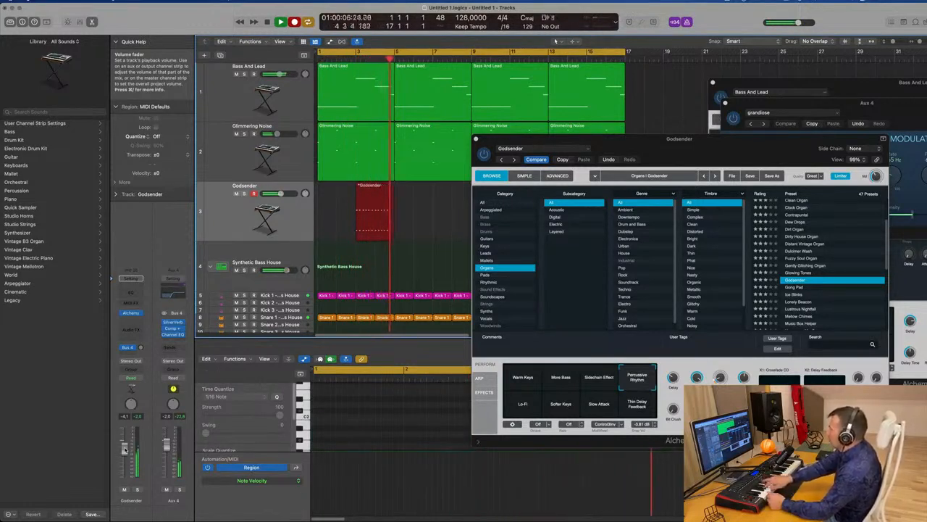
key(space)
key(space)
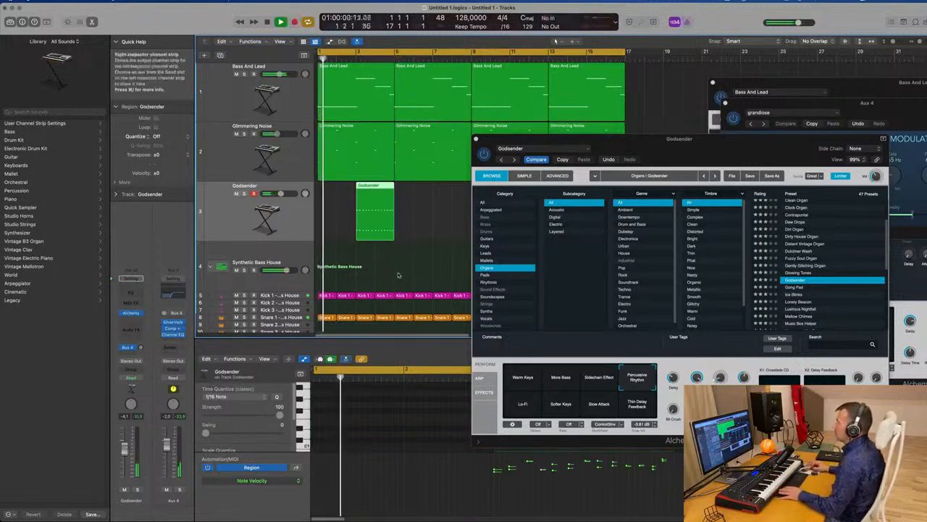
drag(368, 186, 330, 187)
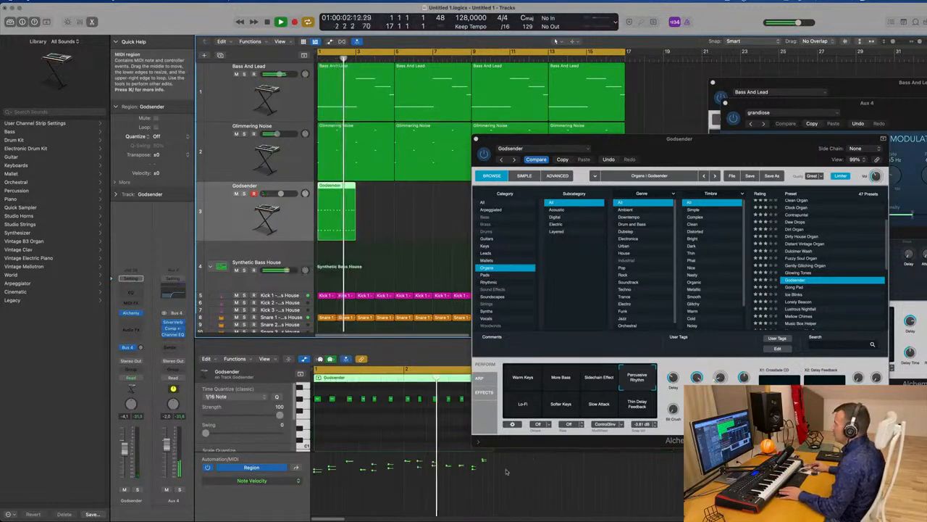
key(Return)
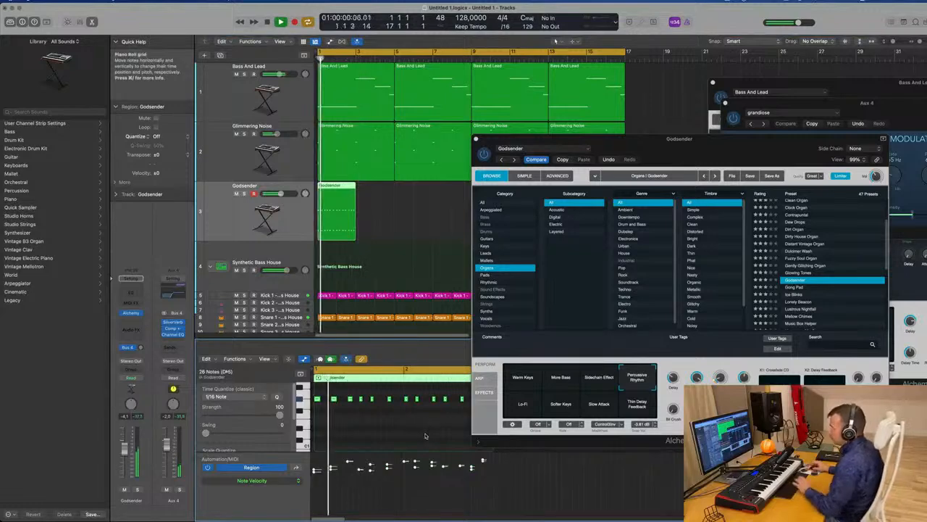
Move the Alchemy window clear of the arrangement and copy the Godsender region to bar 3
drag(697, 138, 672, 51)
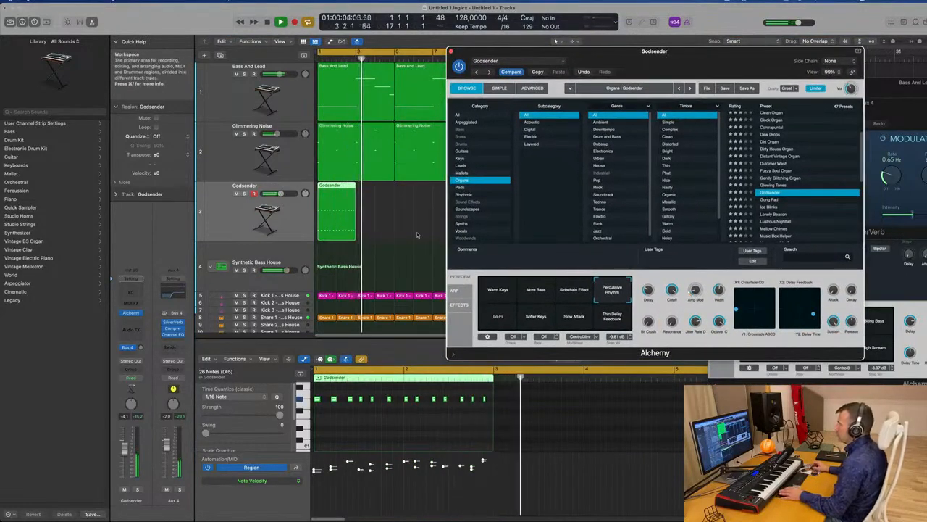
click(376, 219)
drag(652, 50, 885, 59)
key(Return)
click(339, 197)
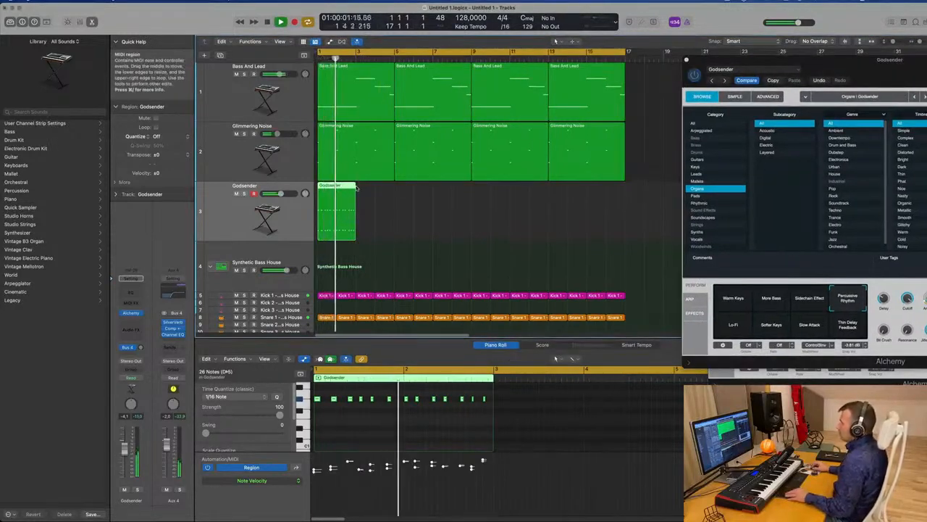
drag(355, 187, 379, 191)
drag(378, 189, 378, 190)
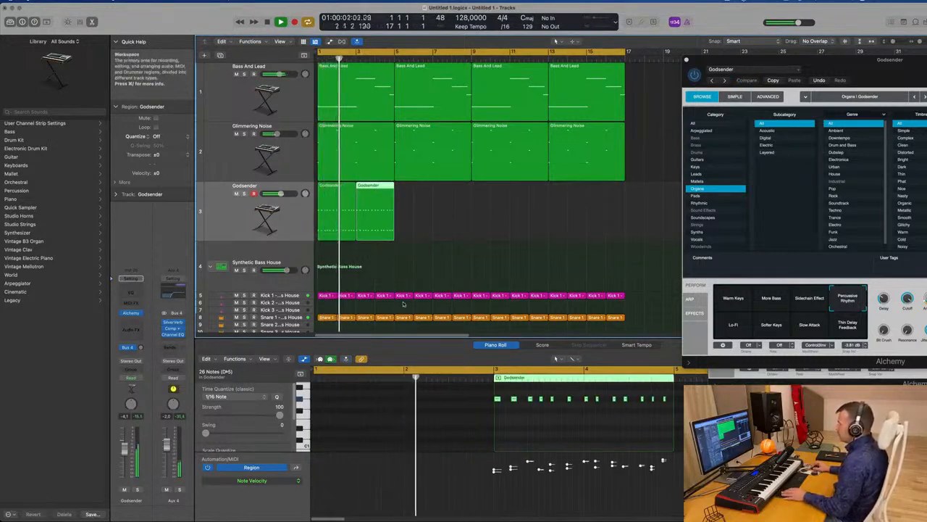
Join the two Godsender regions into one four-bar region and shape its note velocities into a curve that dips around bar 3
drag(460, 233, 344, 229)
key(super+j)
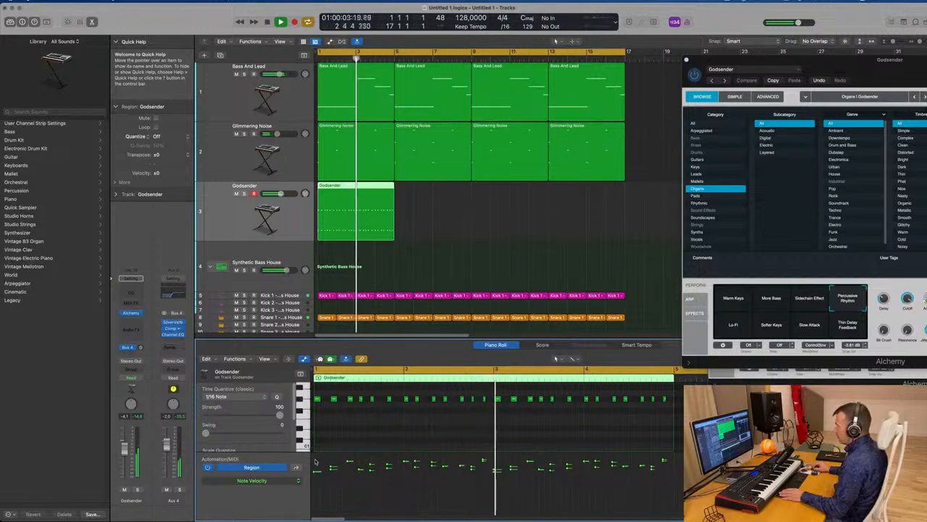
drag(496, 491, 673, 462)
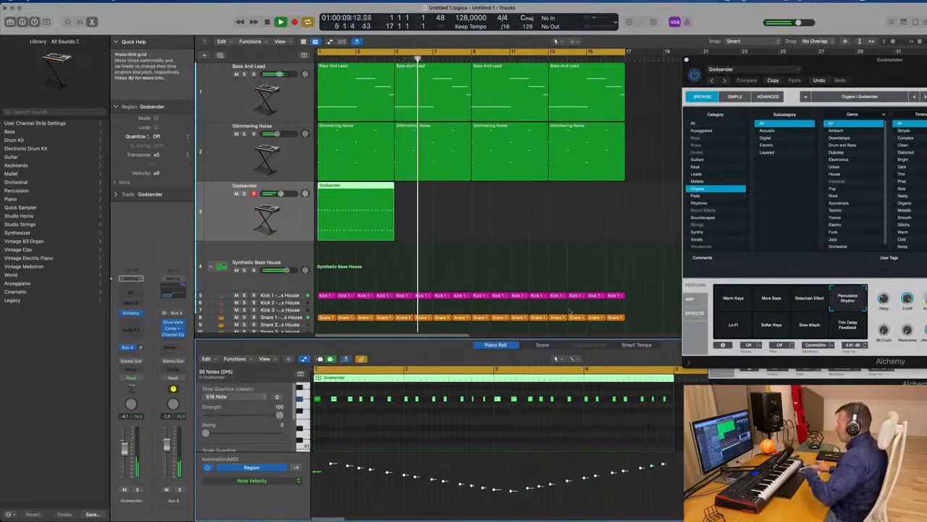
Repeat the four-bar Godsender region three times so the part fills all 16 bars
click(339, 212)
key(super+r)
key(super+r)
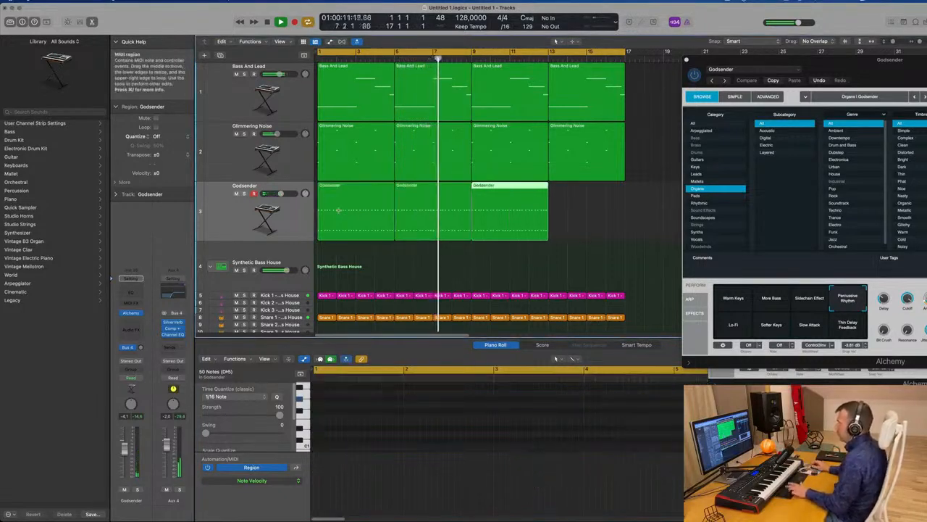
key(super+r)
Reposition the Alchemy window, lower the Godsender track volume to -4.9 dB and check it against the Glimmering Noise track
drag(834, 61, 684, 76)
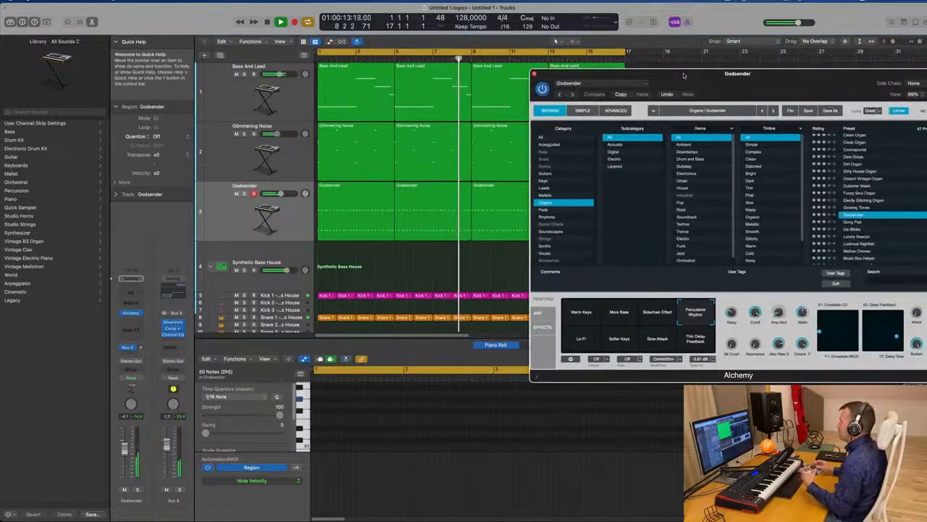
drag(683, 75, 626, 68)
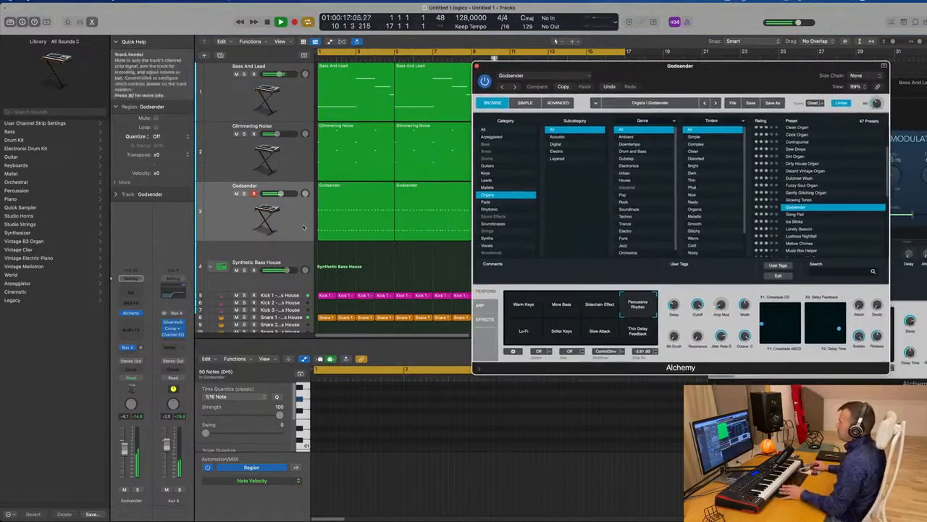
click(206, 214)
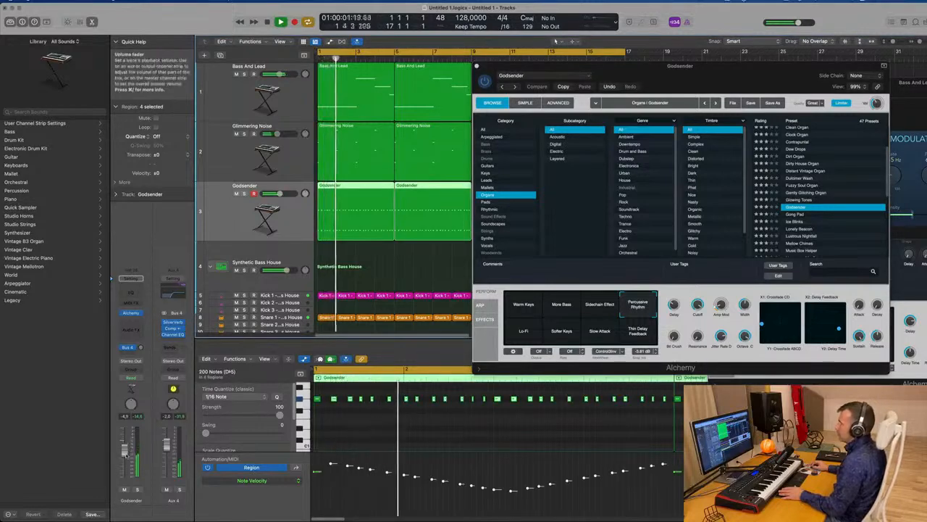
click(213, 163)
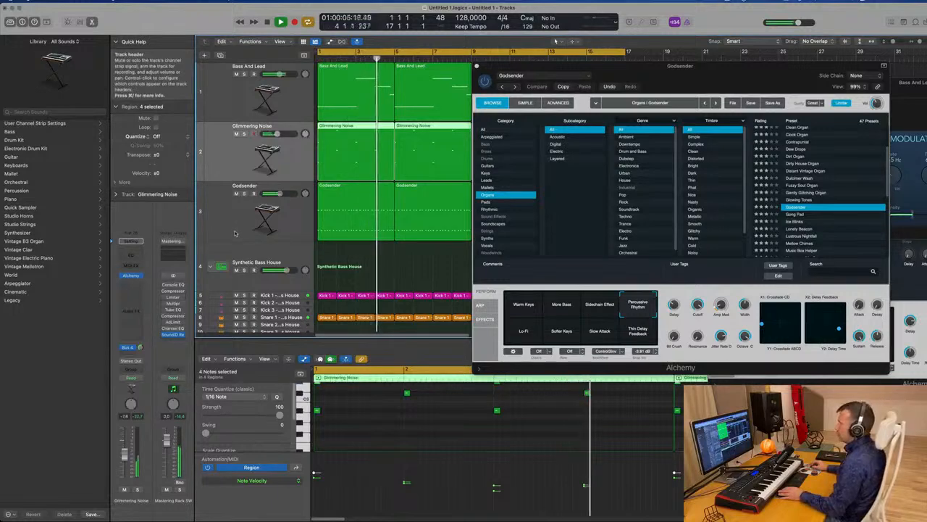
click(239, 214)
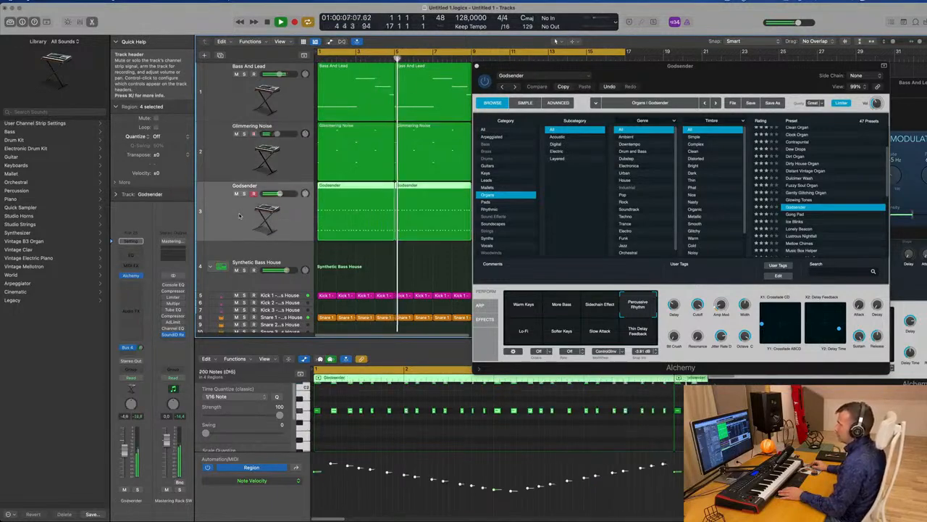
Insert a Compressor on the Godsender track and set its side chain to Kick 1 - Synthetic Bass House (Inst 2)
click(132, 284)
mouse_move(148, 314)
click(190, 313)
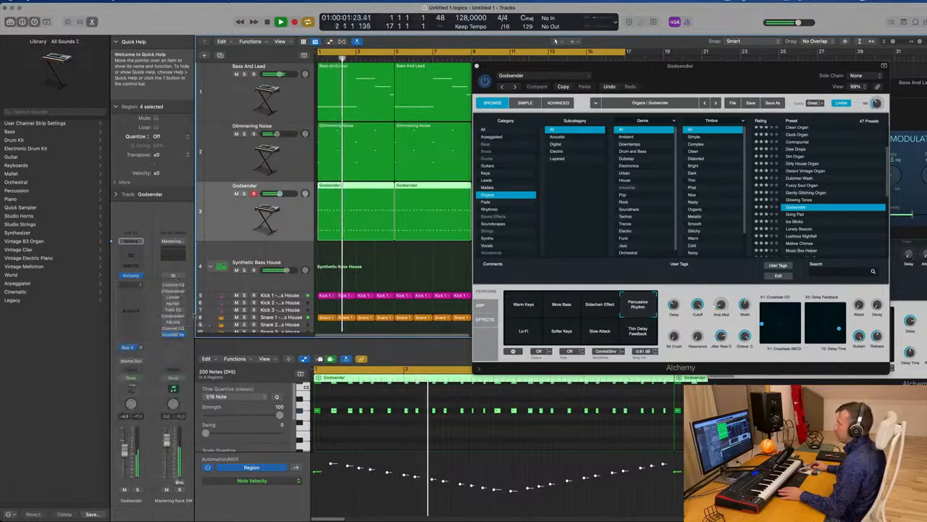
click(621, 109)
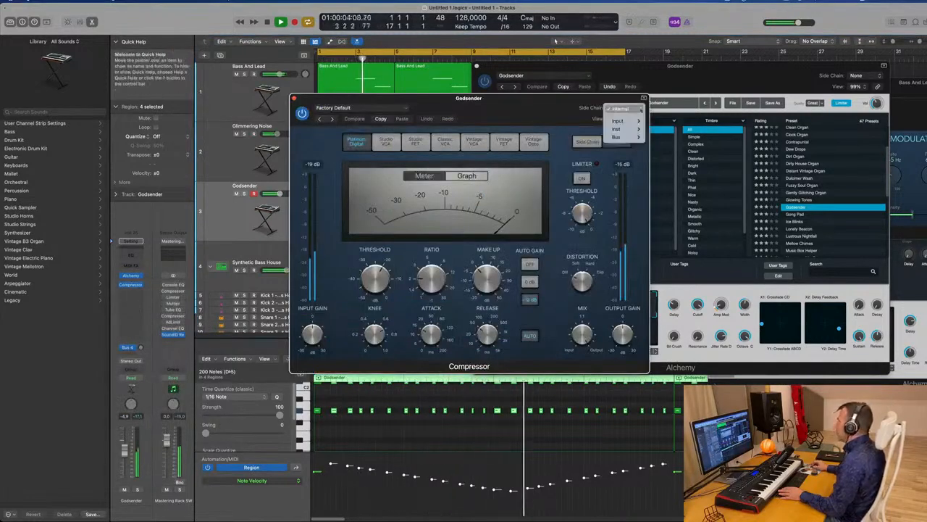
mouse_move(635, 129)
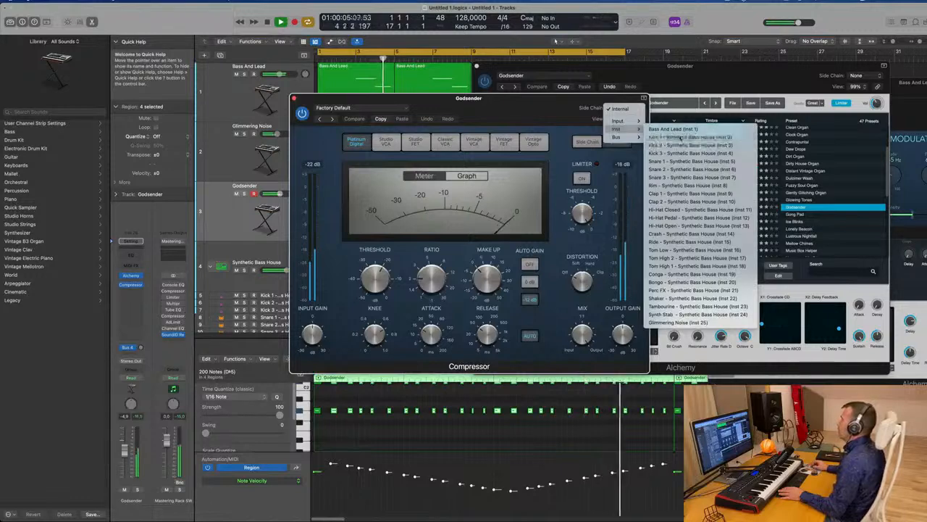
click(688, 136)
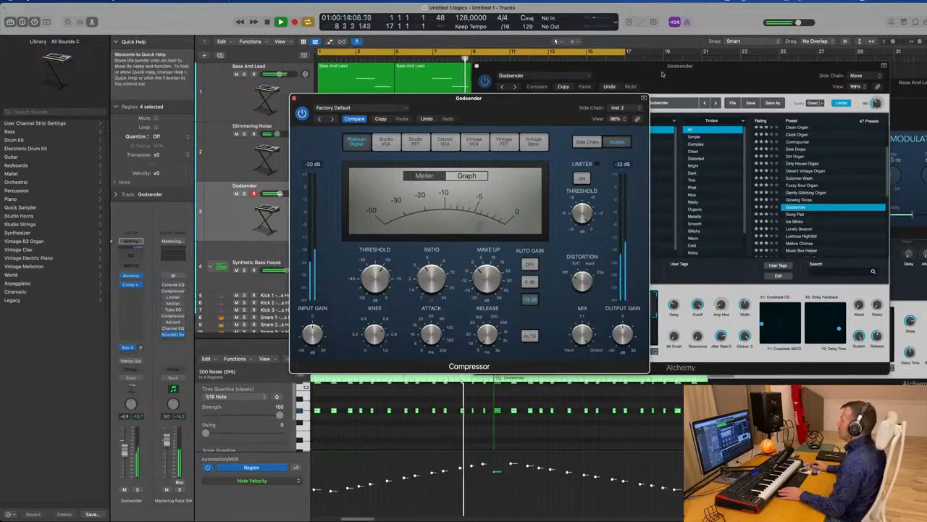
Close the Alchemy and Compressor windows of the Godsender track
click(500, 66)
click(319, 99)
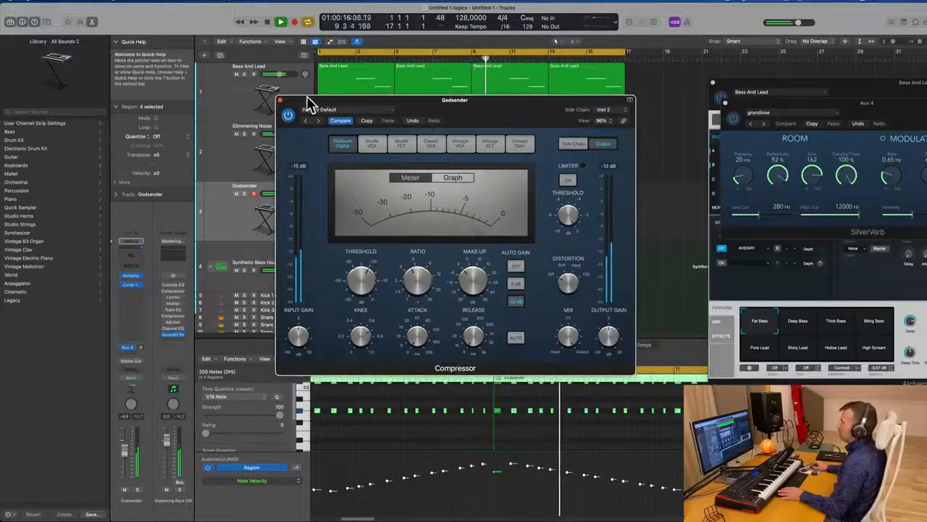
click(276, 102)
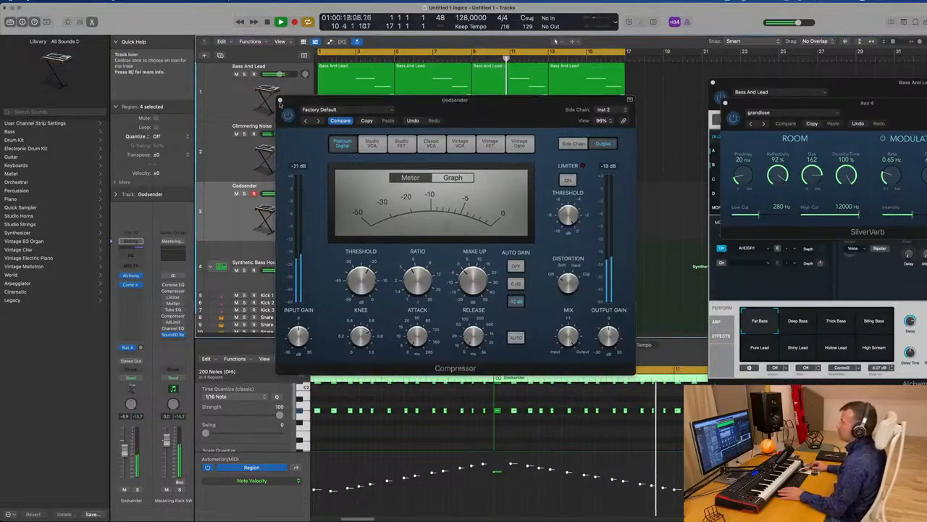
click(281, 100)
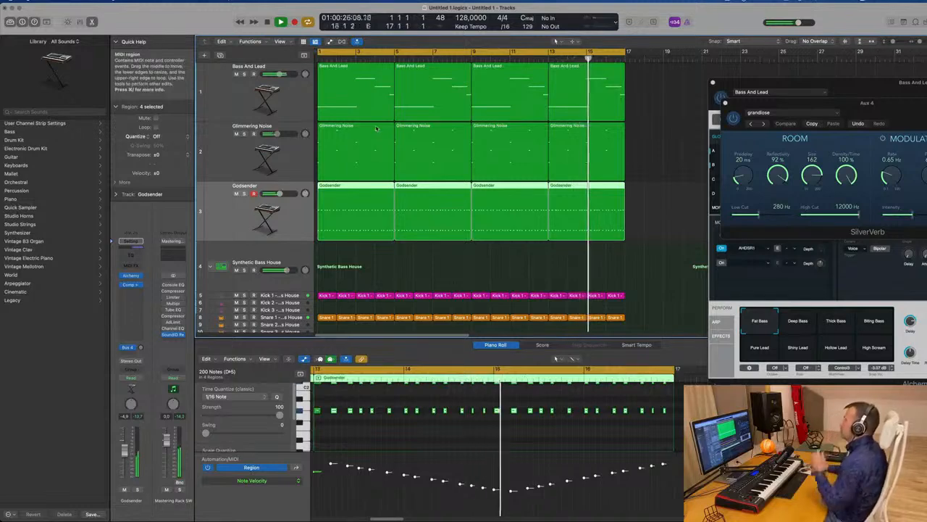
Duplicate the Bass And Lead track and copy its first region to bar 1 of the new track
click(236, 96)
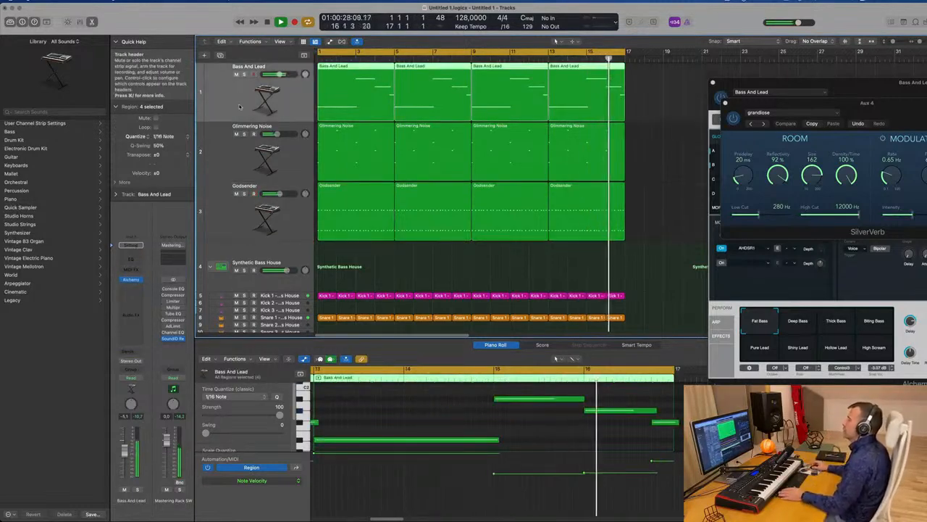
scroll(240, 116, down, 2)
scroll(233, 121, up, 2)
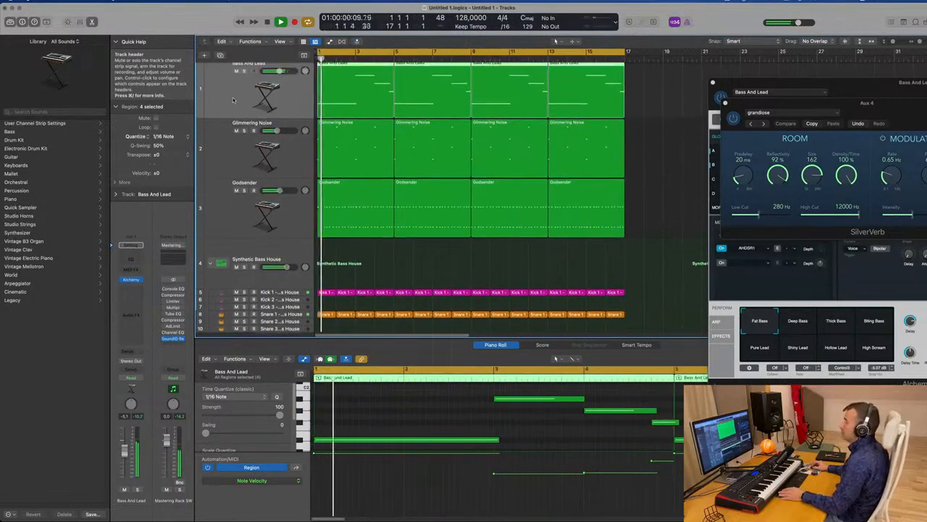
click(220, 55)
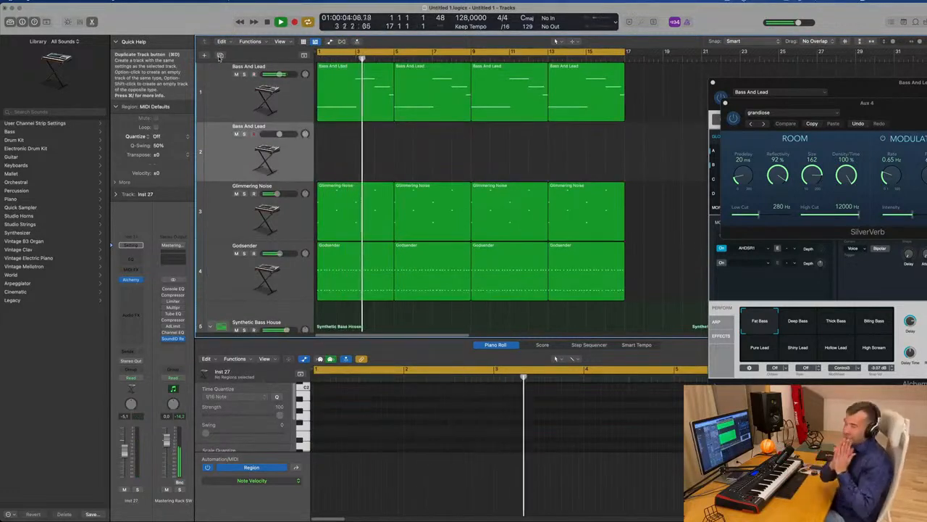
click(351, 88)
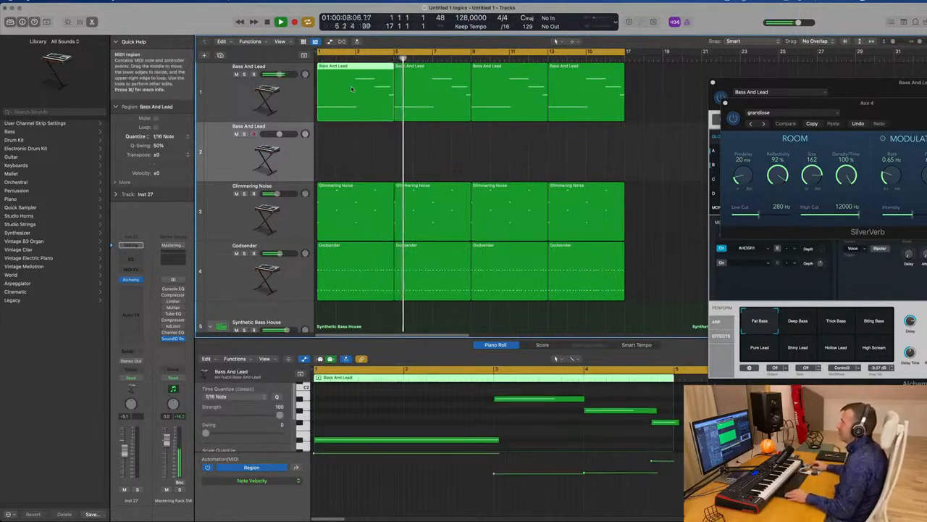
drag(351, 88, 353, 150)
Reduce the copied region to an A#1 and a D#1 note, both starting at bar 1 and two bars long
drag(507, 404, 329, 405)
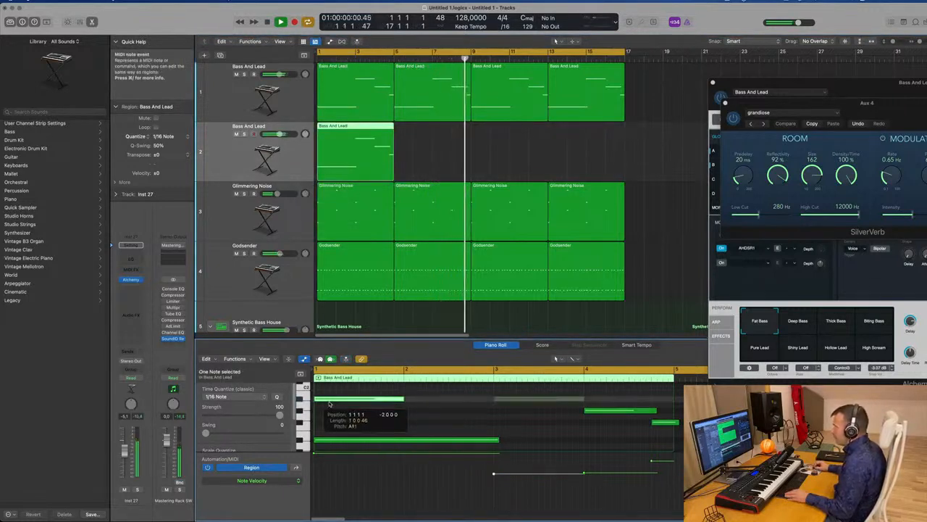
drag(403, 399, 492, 403)
drag(498, 439, 492, 439)
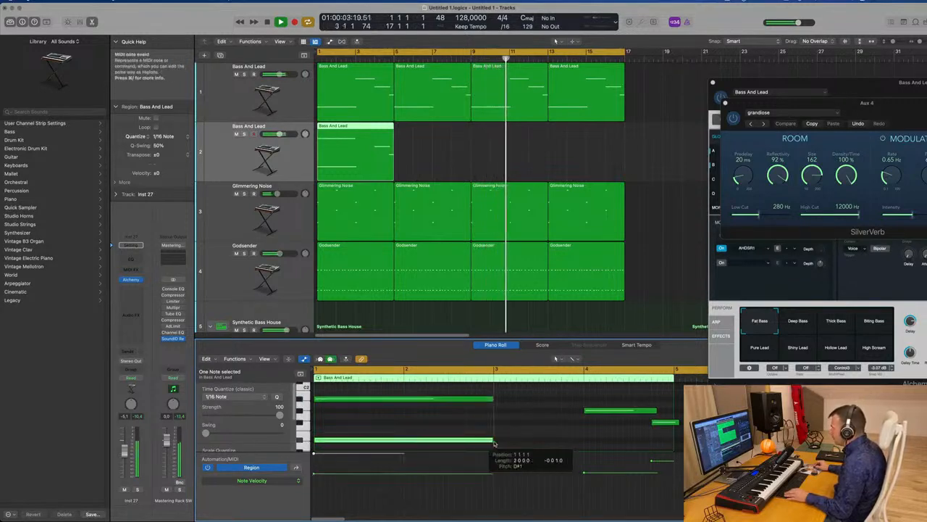
key(space)
drag(555, 402, 672, 457)
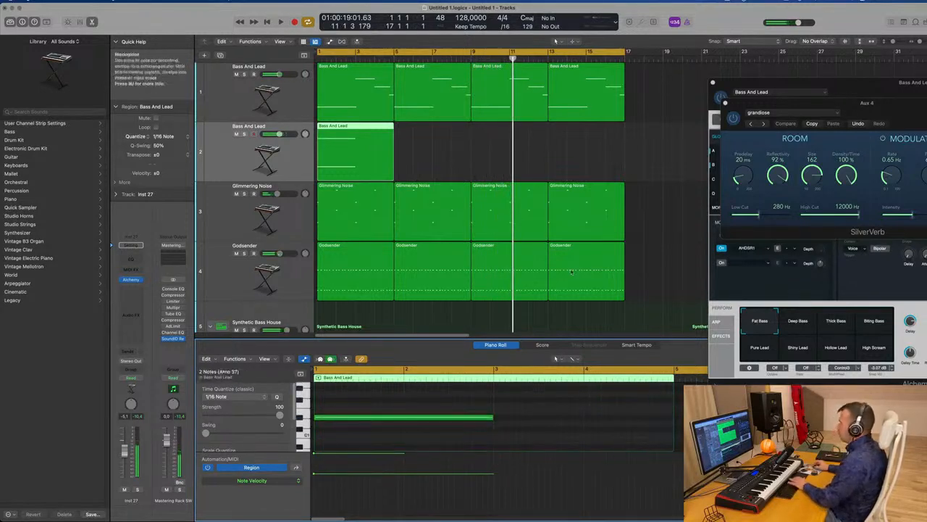
Split the copied region at bar 3 and delete its second half
click(355, 126)
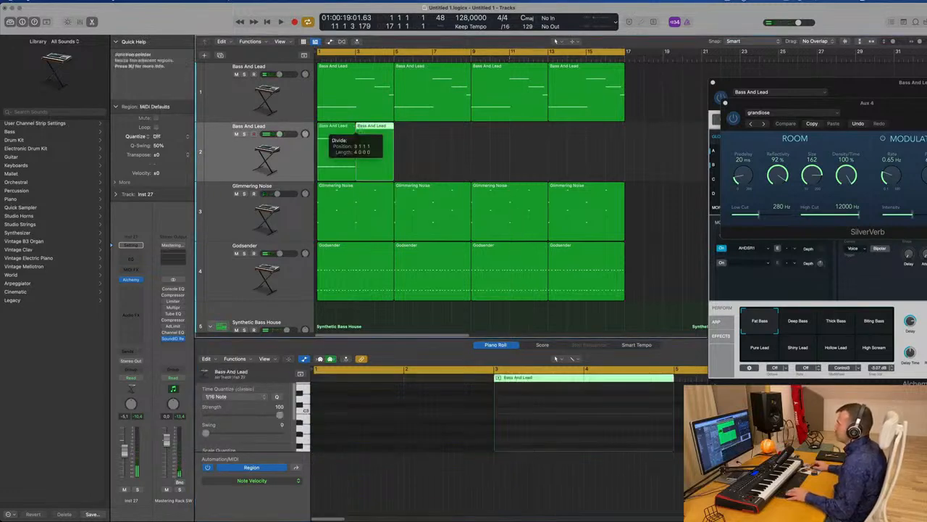
click(397, 149)
click(387, 150)
key(Delete)
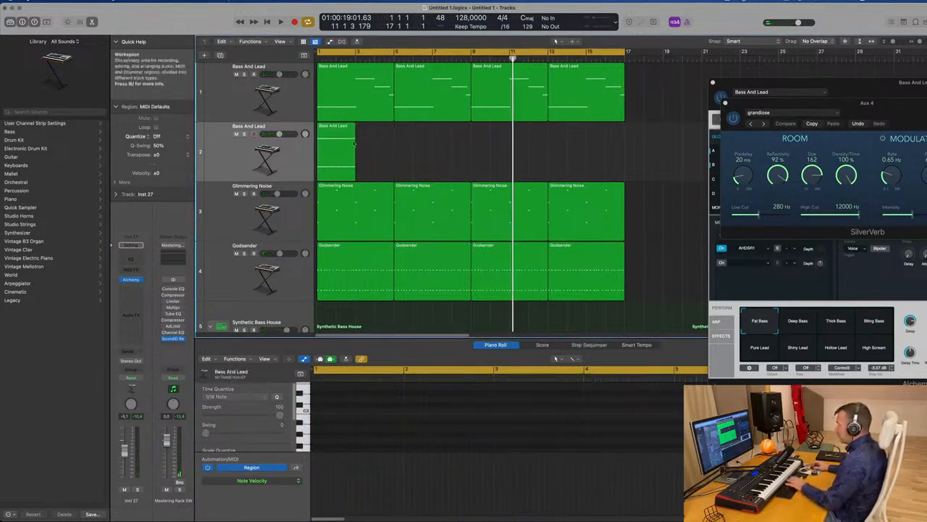
Extend the copied region to bar 5 and lengthen both of its notes to the full four bars
click(352, 146)
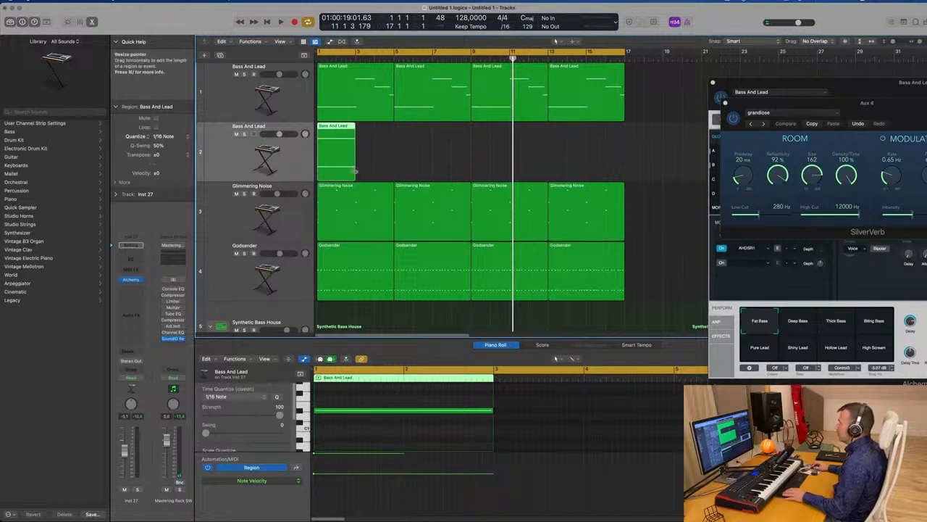
drag(357, 171, 394, 172)
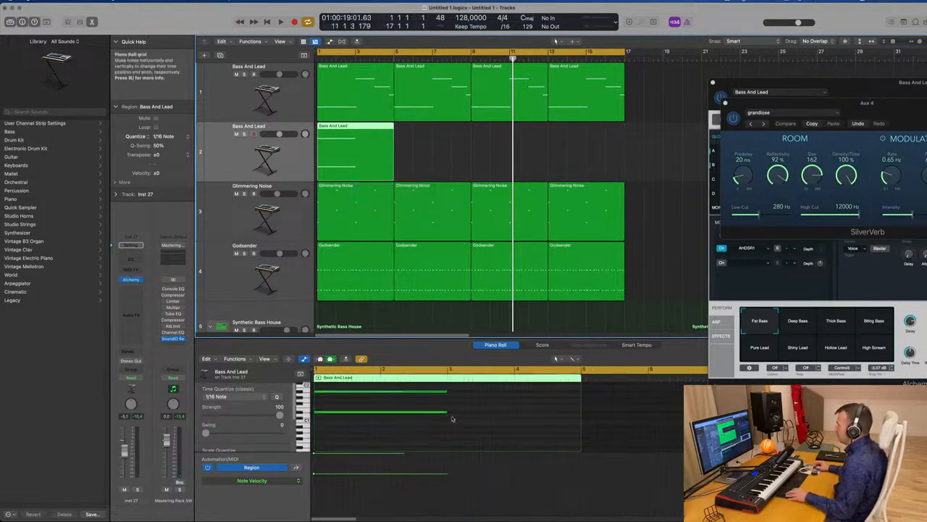
drag(469, 390, 571, 412)
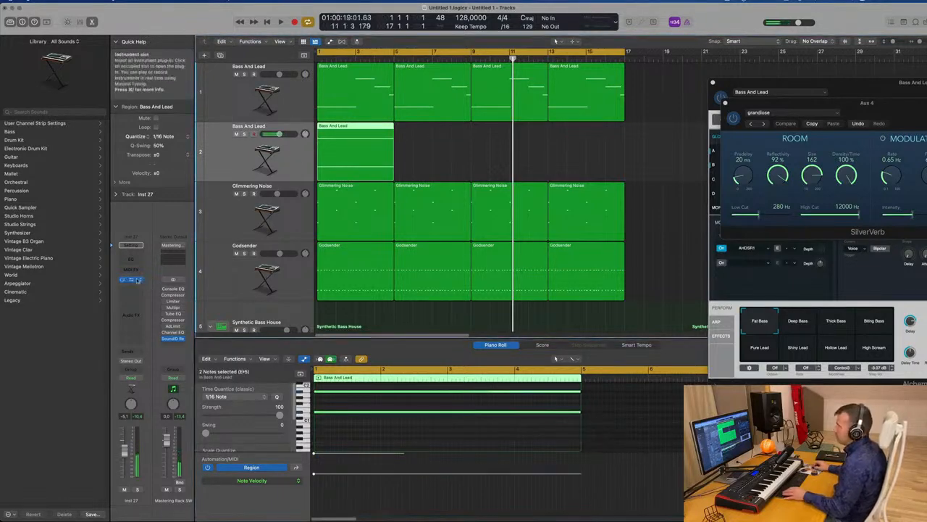
Load the Crustacean preset from Alchemy's Soundscapes category on the duplicated track
click(131, 280)
drag(328, 120, 474, 120)
click(456, 131)
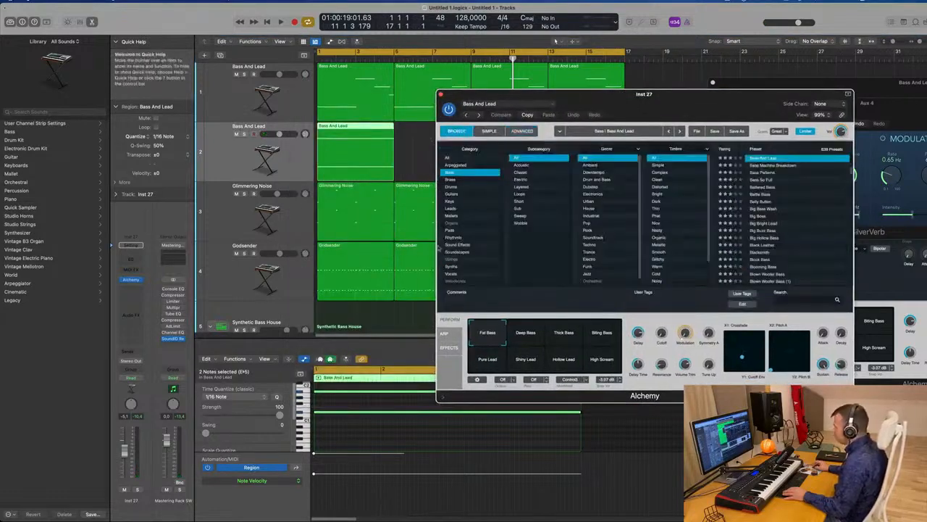
click(457, 251)
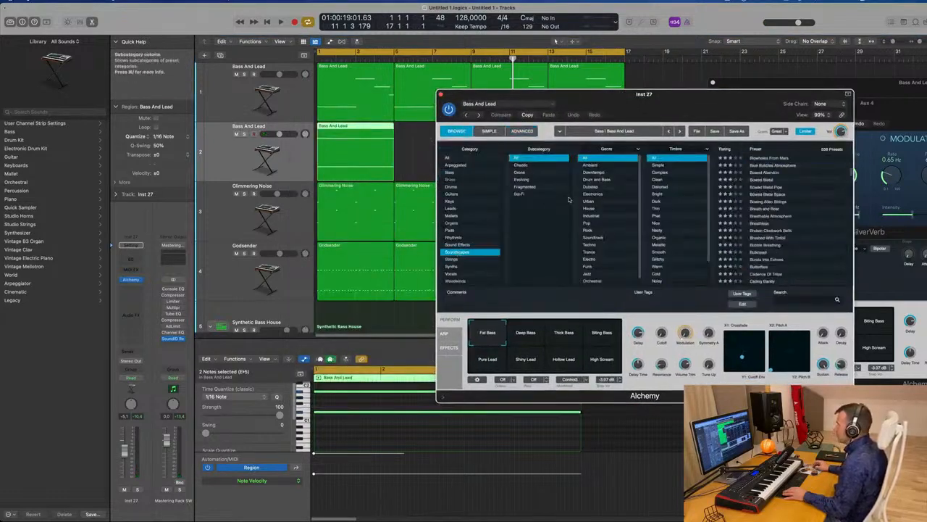
scroll(753, 250, down, 5)
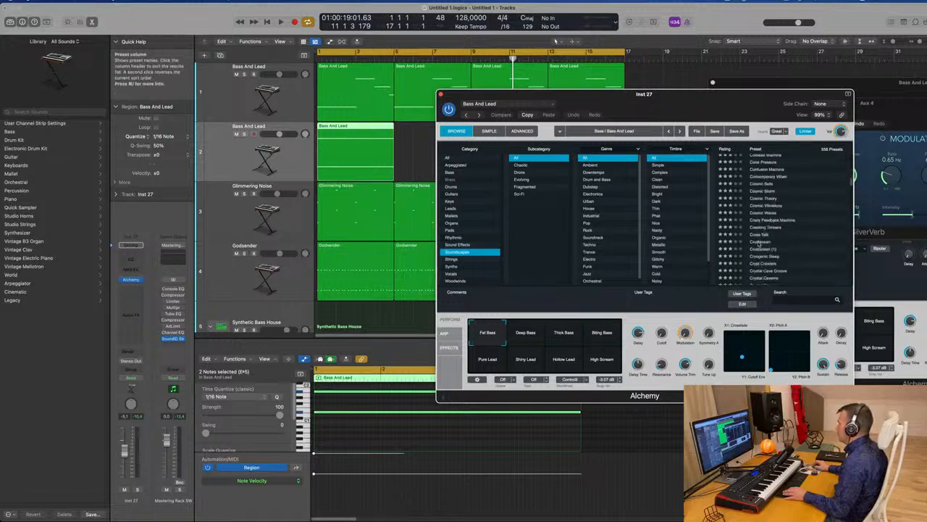
drag(701, 105, 767, 82)
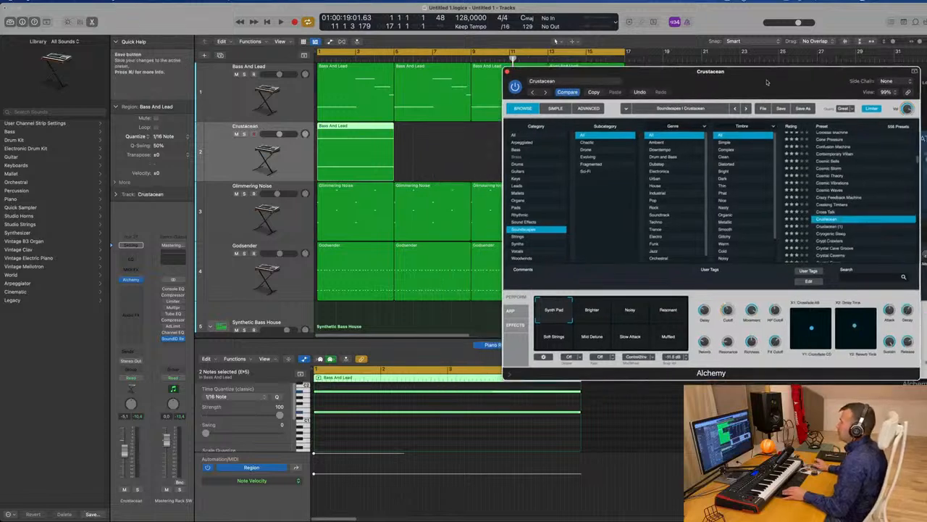
Play the arrangement from the start to audition the Crustacean sound on its sustained notes
click(302, 153)
key(space)
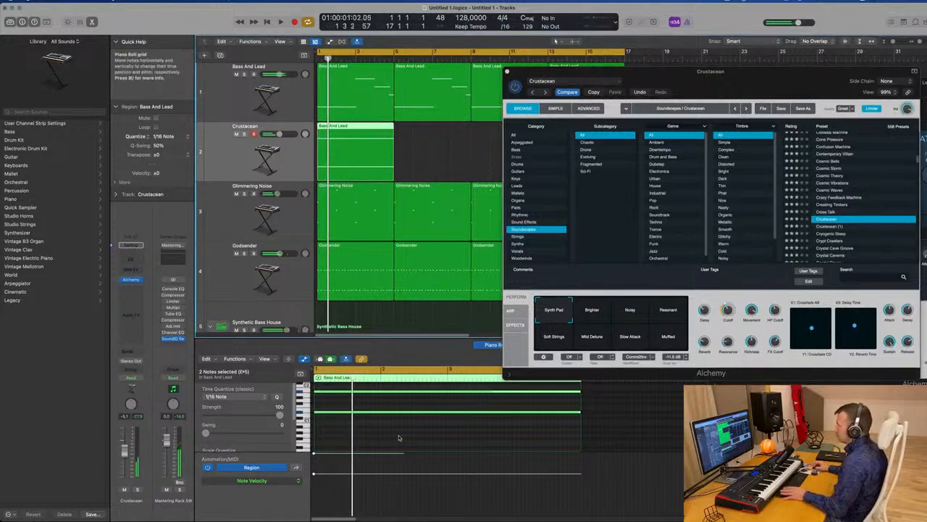
drag(398, 437, 443, 401)
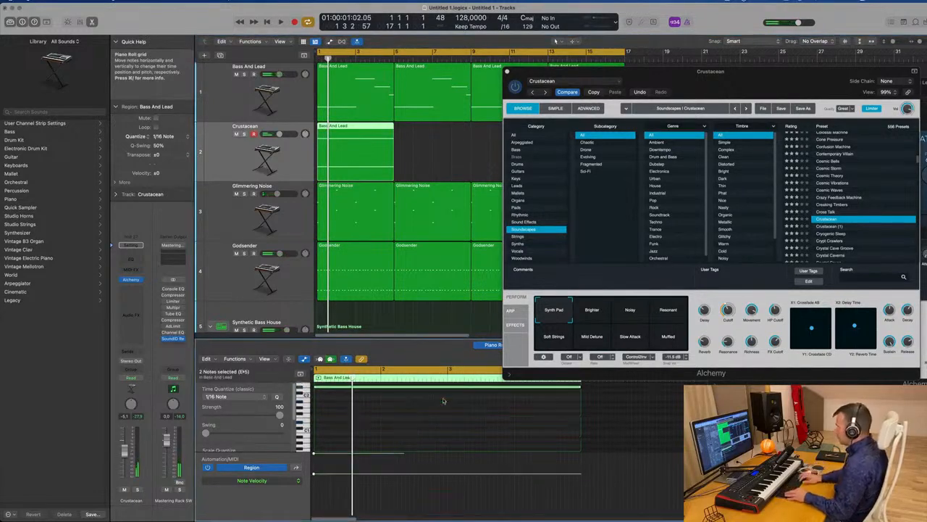
key(v)
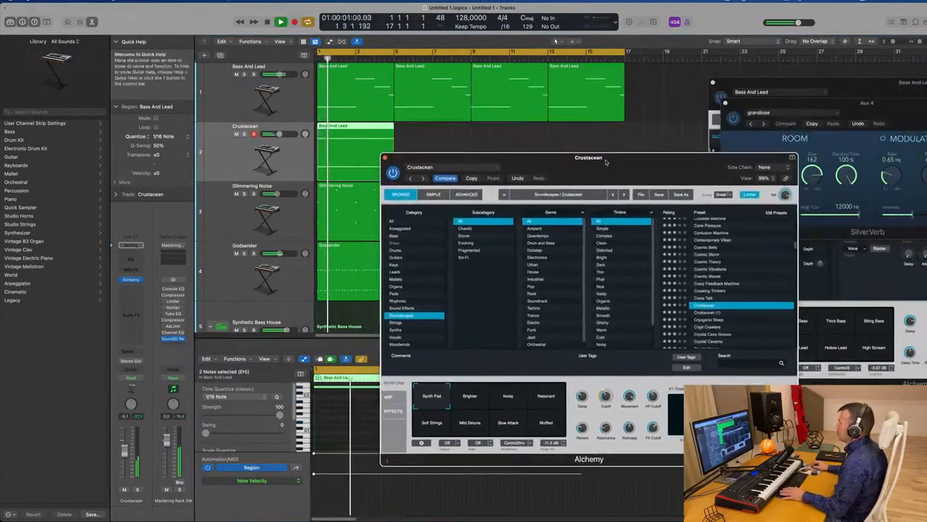
click(342, 145)
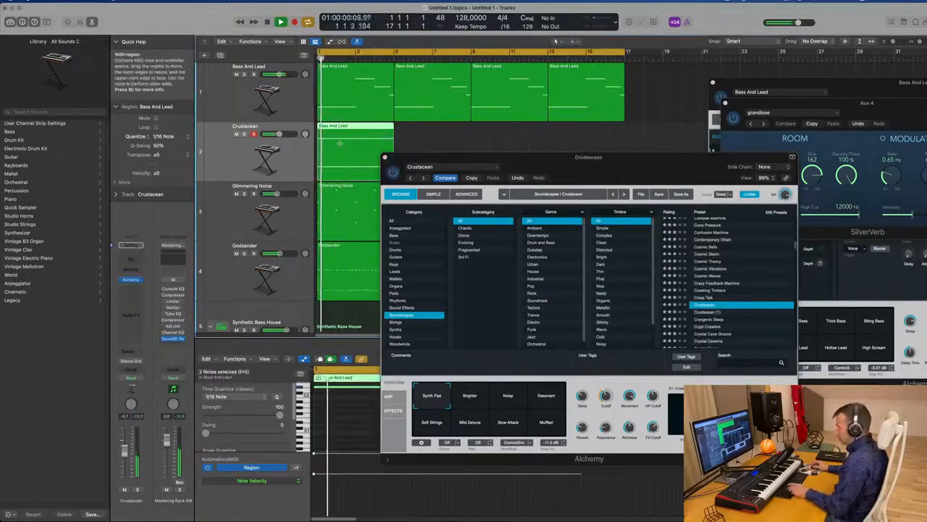
Repeat the Crustacean track's four-bar region three more times to fill the song up to bar 17 and audition it from the start
drag(656, 163, 732, 82)
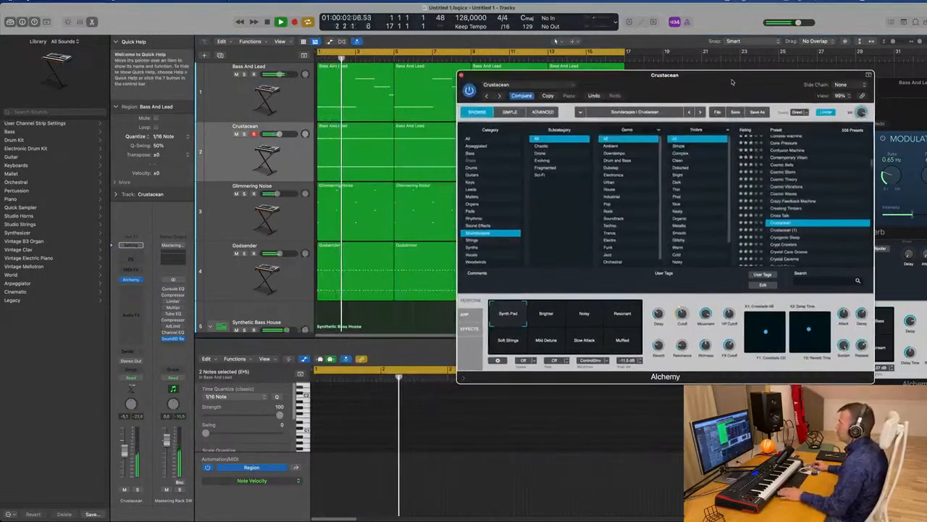
click(245, 128)
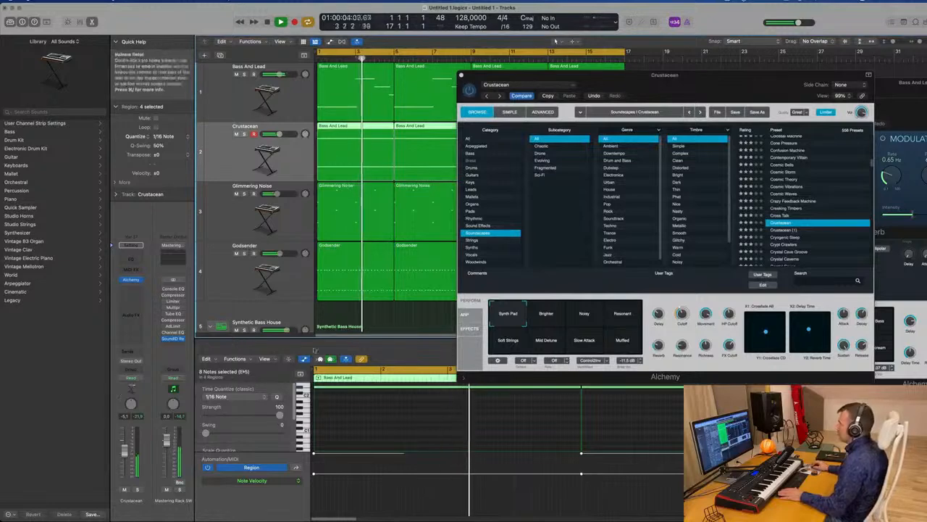
drag(694, 84, 642, 128)
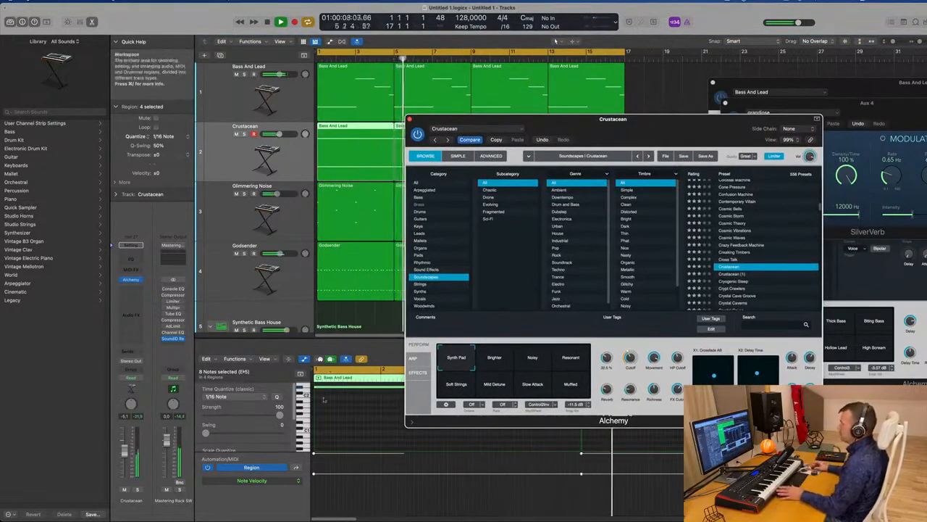
click(529, 92)
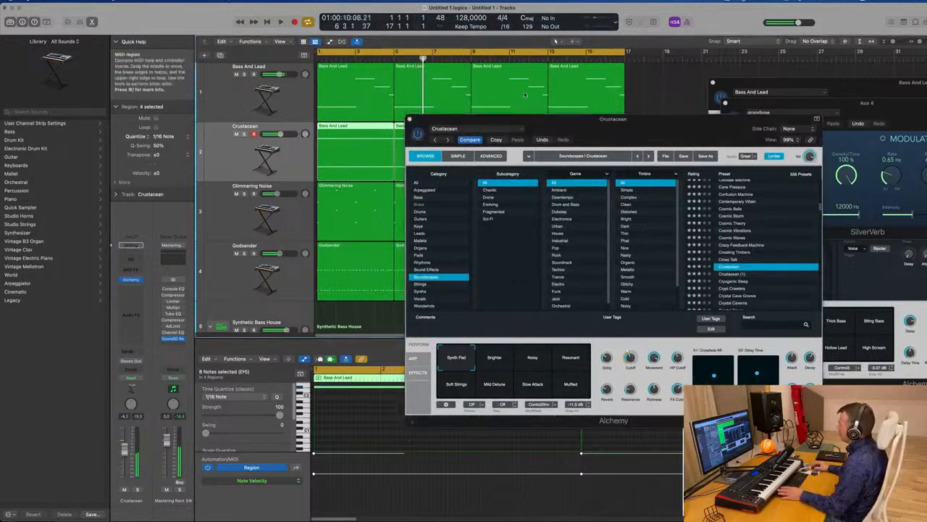
click(496, 140)
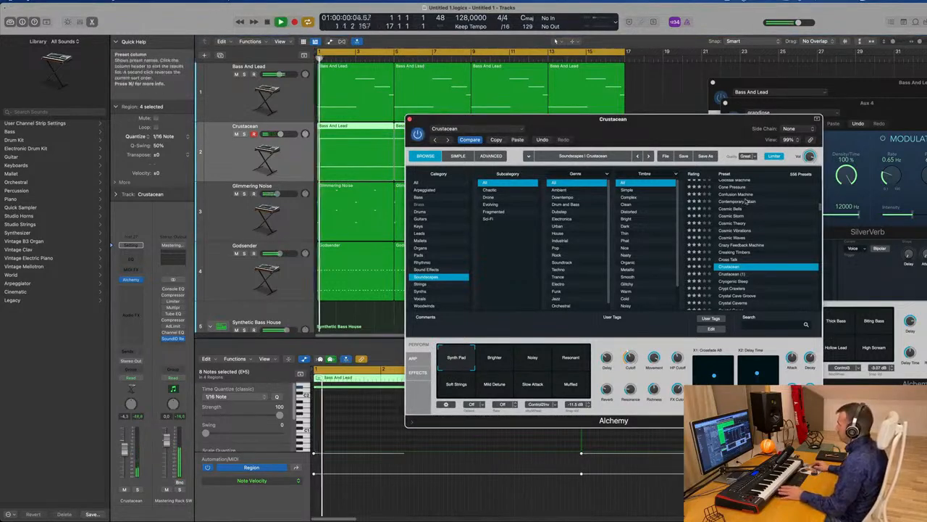
Try the Crystal Caverns preset from Alchemy's Soundscapes category on the soundscape track
scroll(745, 201, down, 5)
click(737, 232)
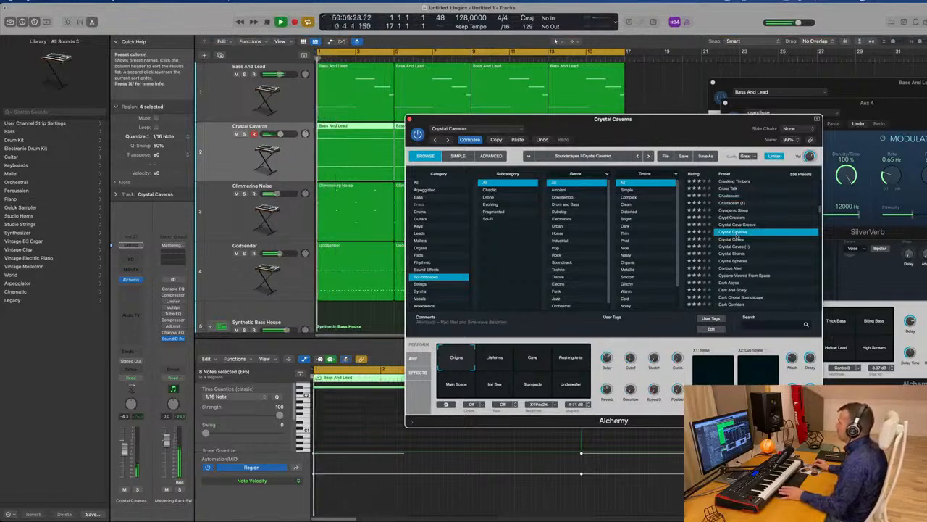
drag(683, 135, 711, 121)
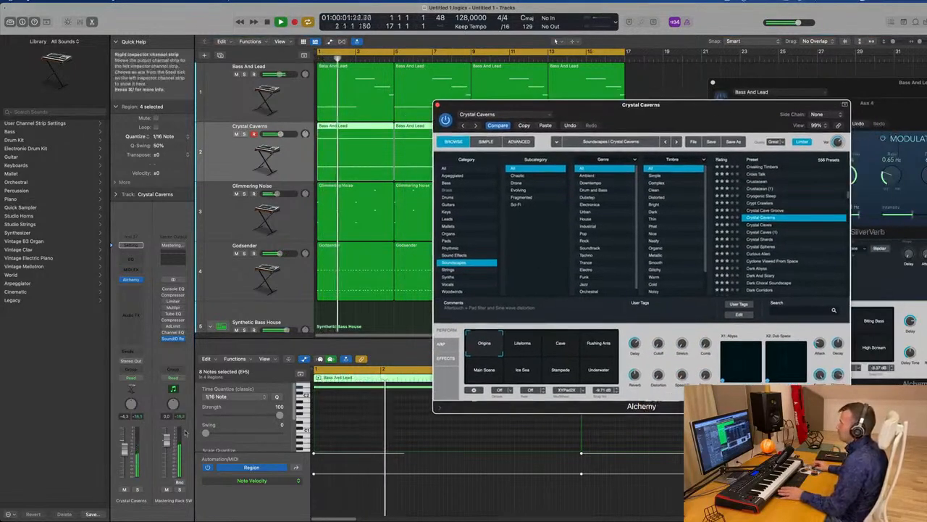
Solo the soundscape track, add a Channel EQ with a low cut at about 250 Hz, and unsolo the track
click(137, 489)
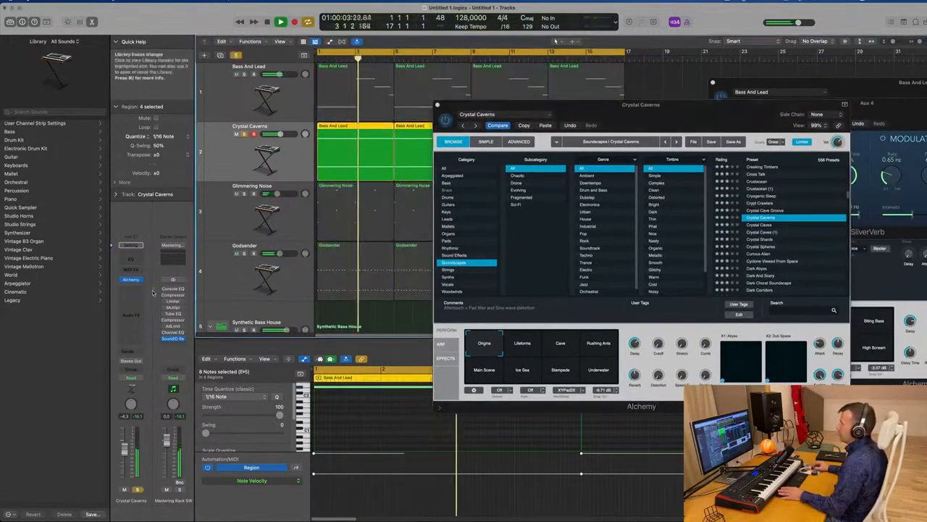
click(135, 260)
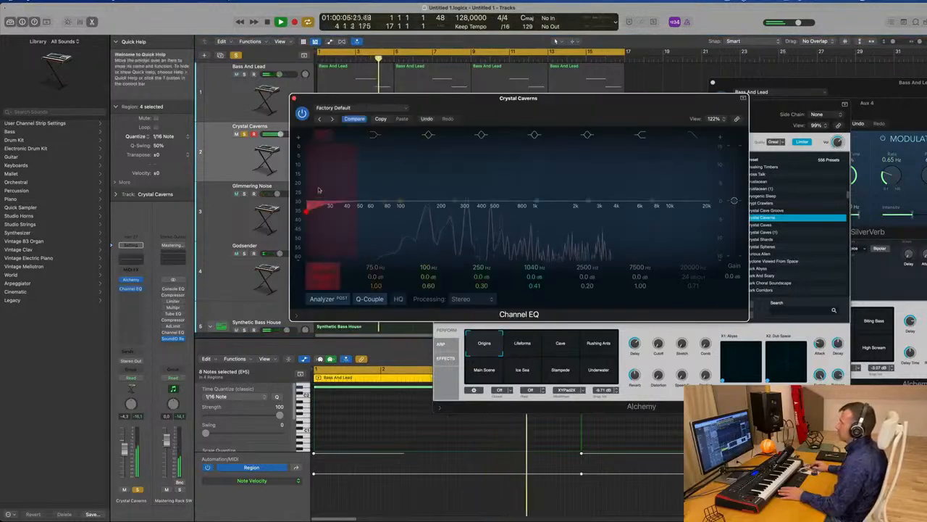
drag(409, 187, 470, 187)
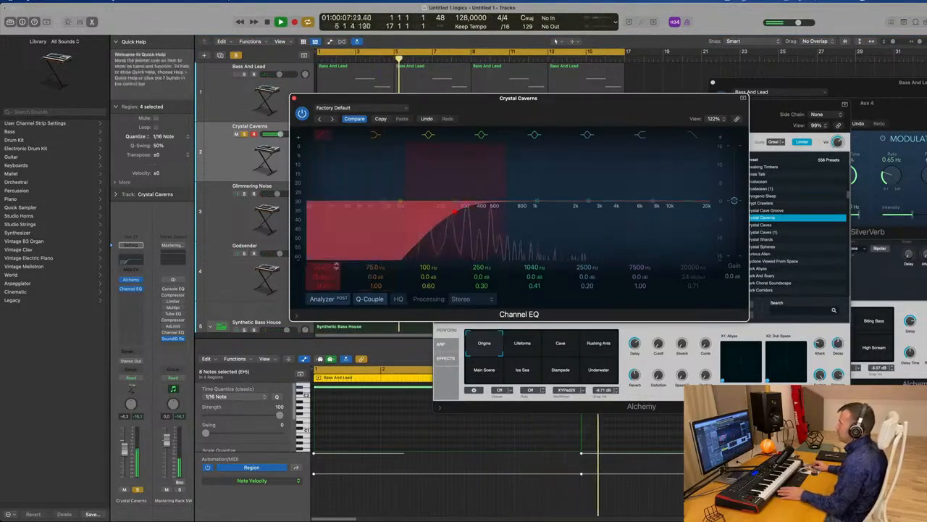
click(294, 98)
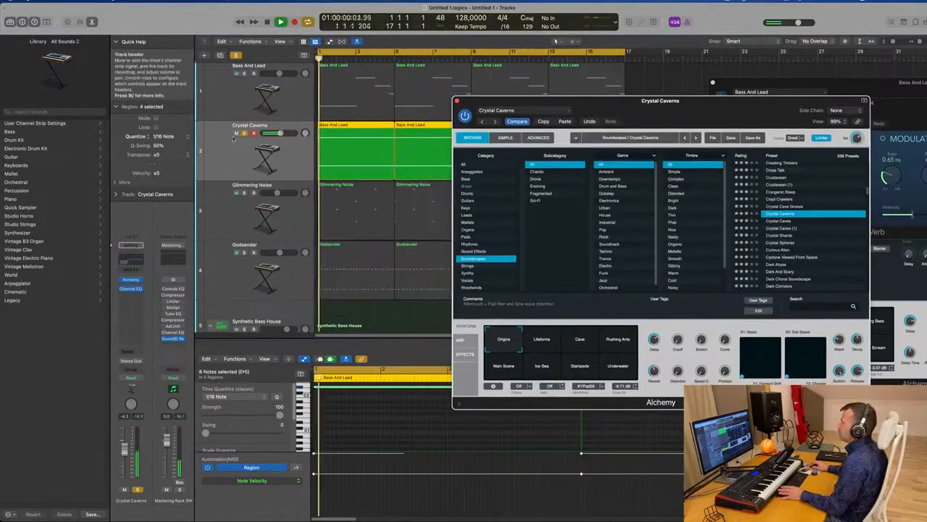
click(244, 133)
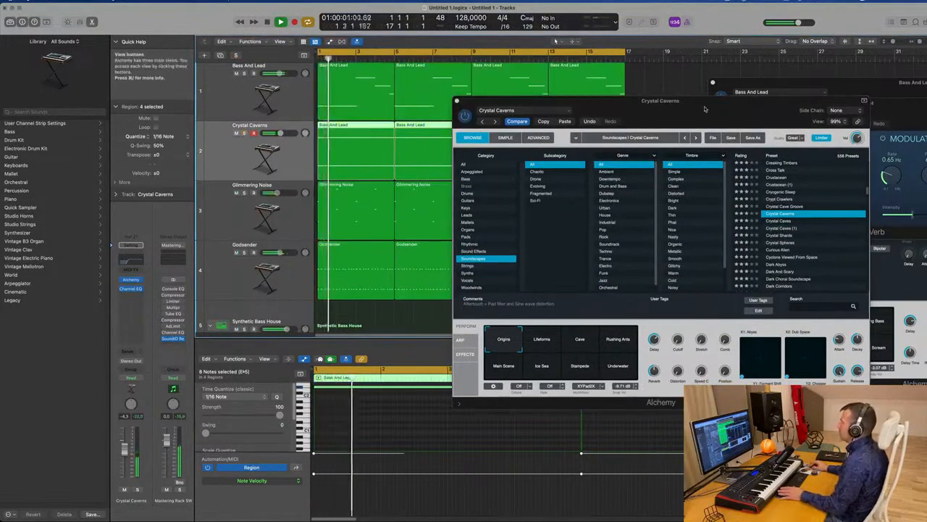
Replay the arrangement and lower the Crystal Caverns track's volume to about -7.6 dB
drag(578, 127, 557, 122)
key(space)
click(125, 455)
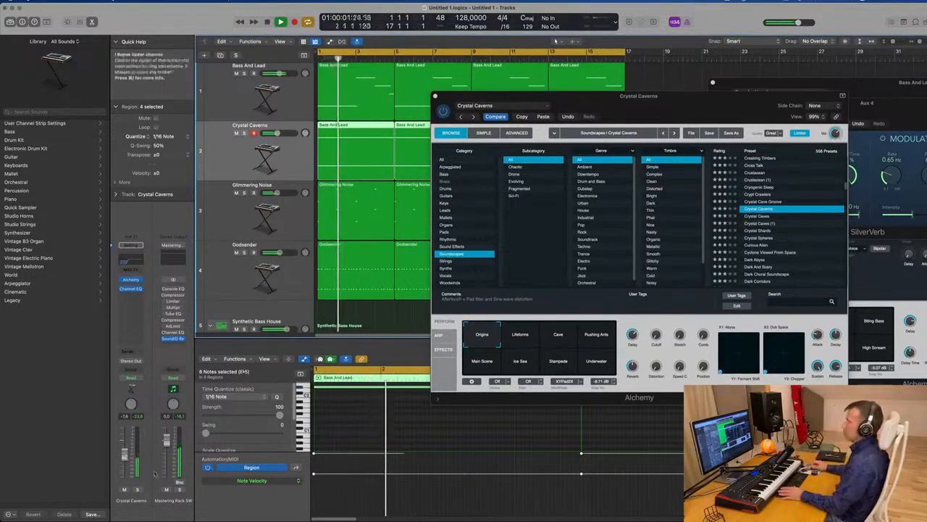
Try the Curious Alien soundscape preset on the soundscape track
mouse_move(673, 96)
mouse_down()
mouse_move(845, 96)
mouse_move(677, 105)
mouse_up()
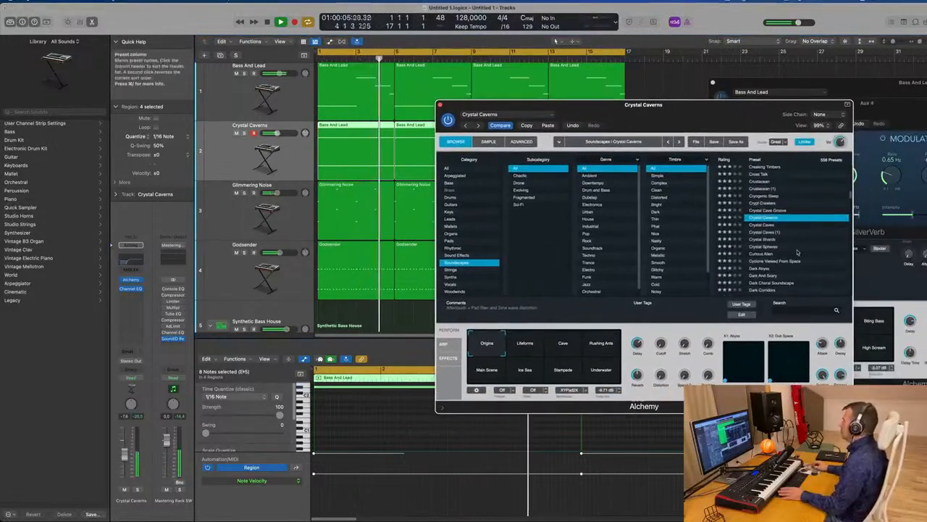
scroll(766, 237, down, 1)
click(767, 250)
click(767, 237)
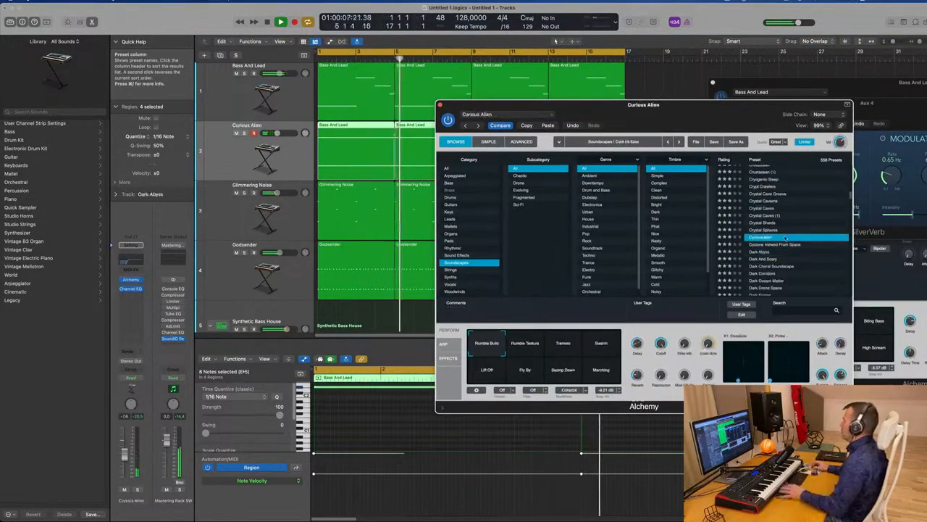
Load the Deep Blue soundscape preset on the soundscape track and lower the track's volume to about -5 dB
scroll(785, 239, down, 2)
key(space)
scroll(806, 229, down, 6)
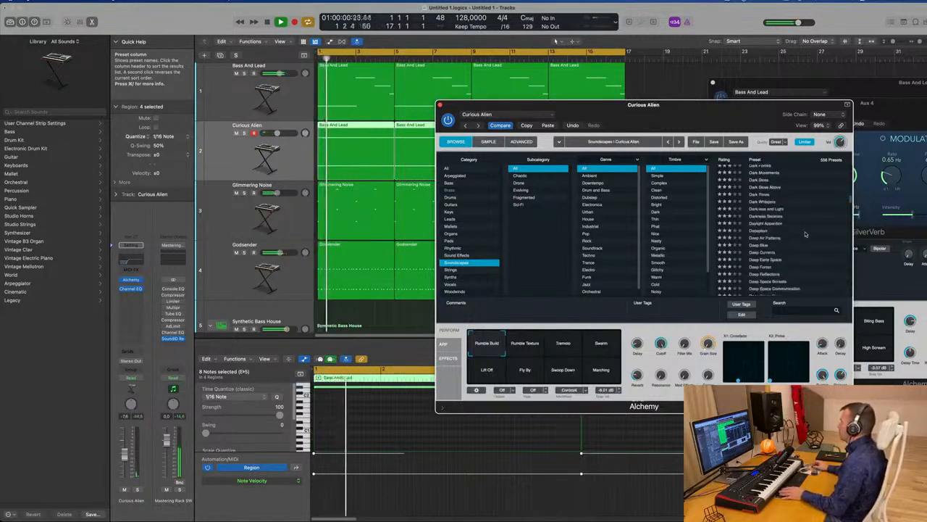
click(757, 229)
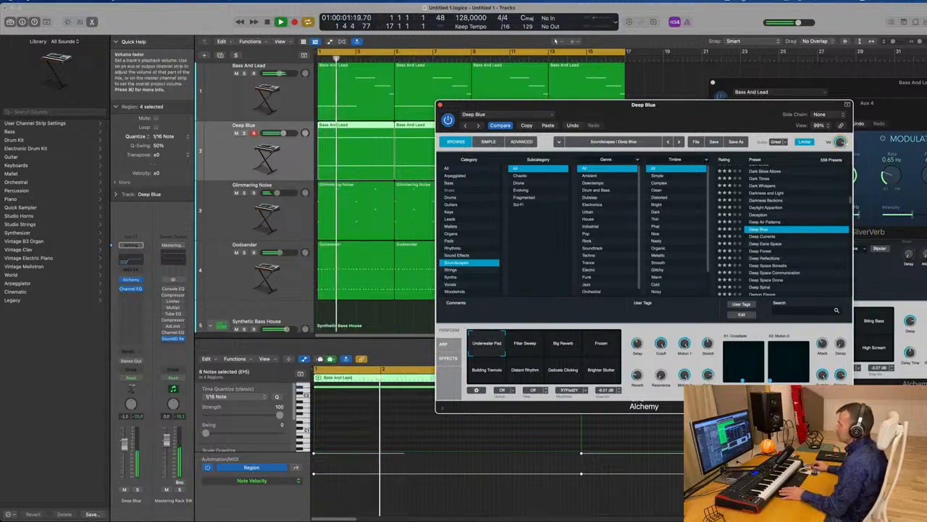
click(555, 42)
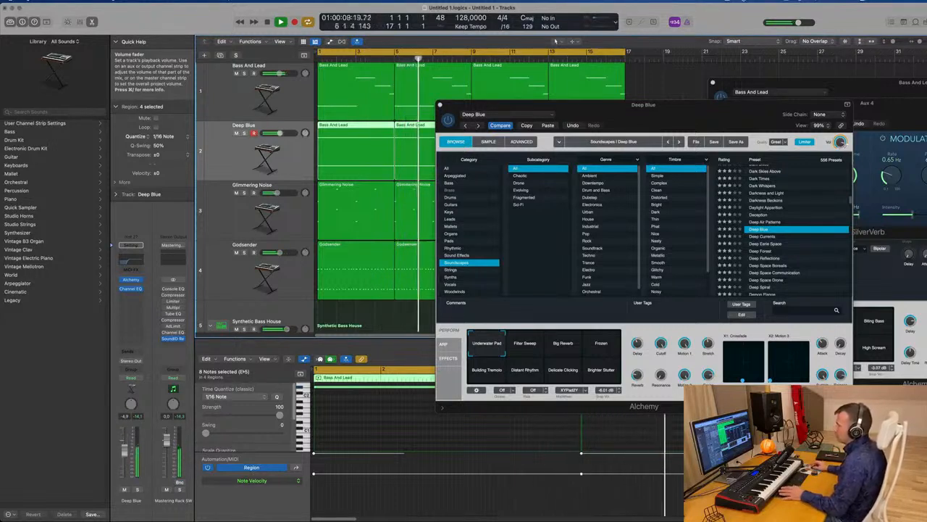
Send the Deep Blue track to Bus 4 at about -2.8 dB and close its Alchemy window
click(130, 353)
mouse_move(131, 364)
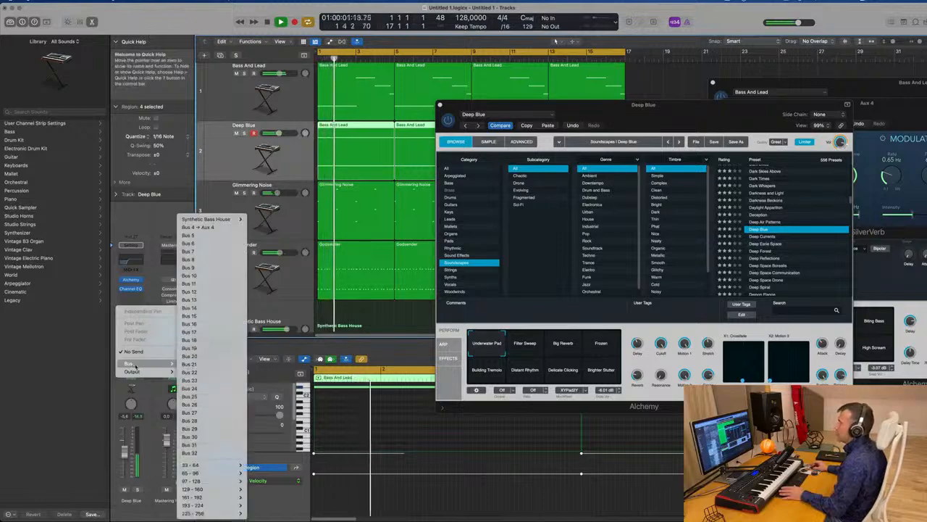
click(199, 226)
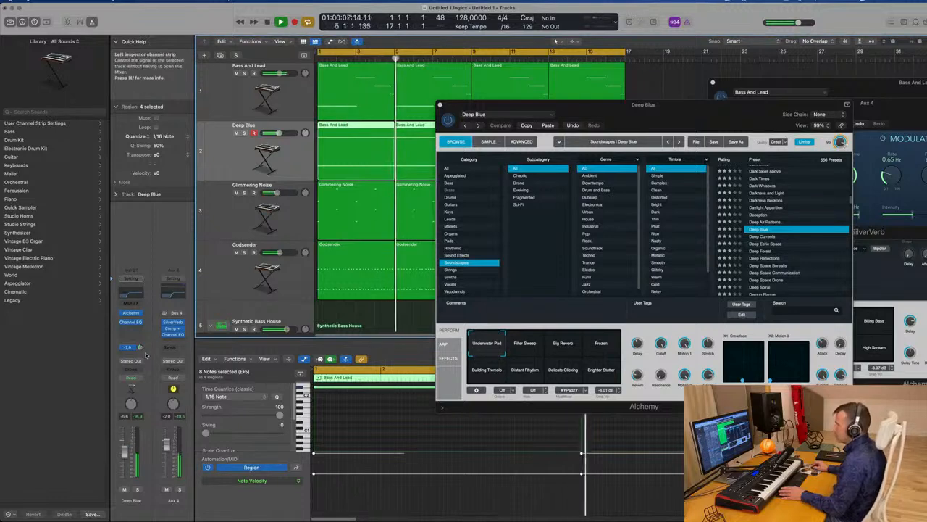
drag(140, 349, 153, 353)
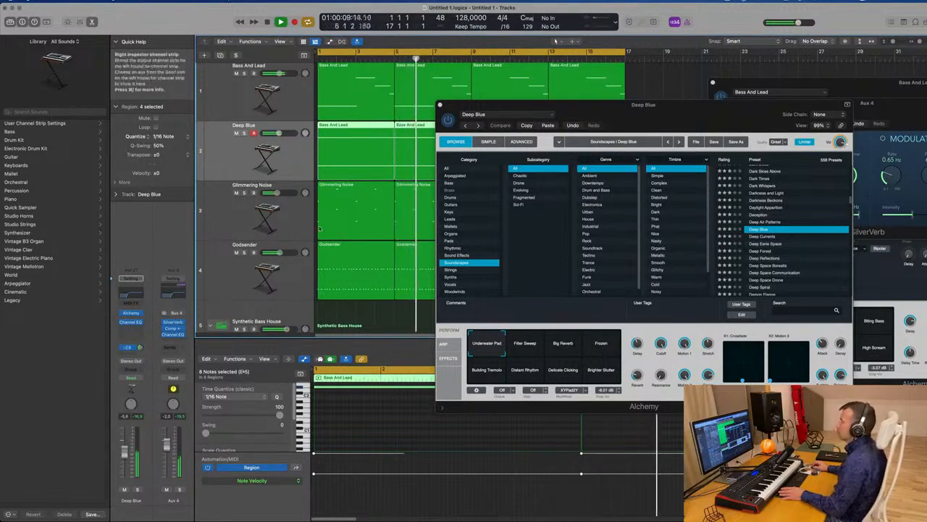
drag(668, 110, 389, 89)
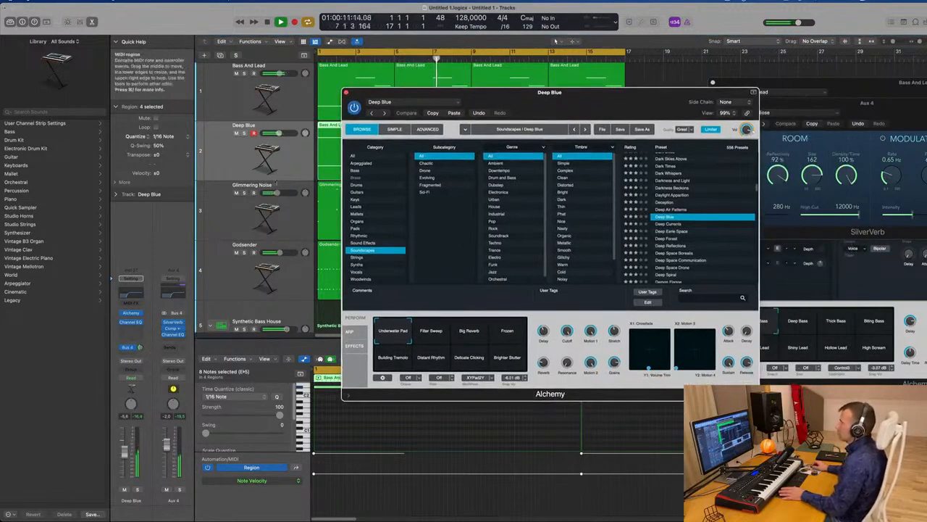
click(354, 108)
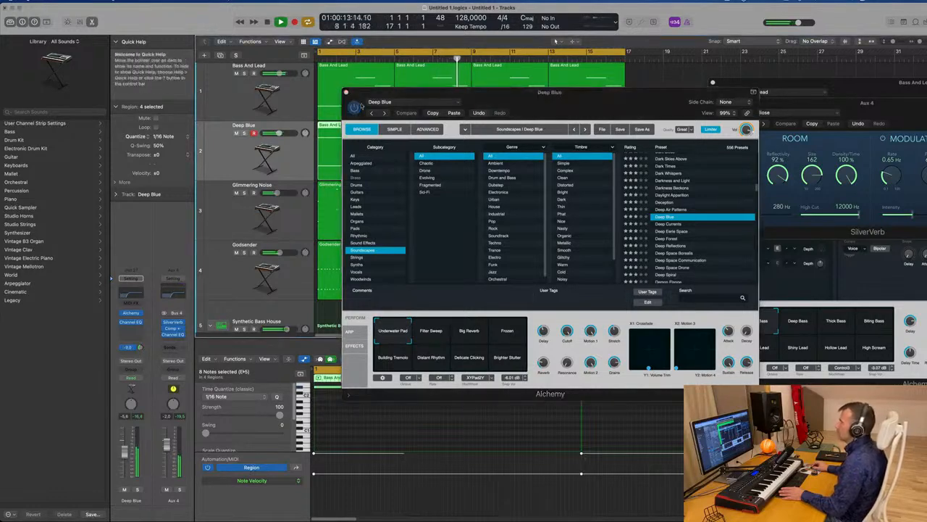
click(348, 94)
Boost the Kick 1 track's 75 Hz low shelf to +5.7 dB in its Channel EQ and raise the track's volume to about -4.1 dB
scroll(328, 224, down, 5)
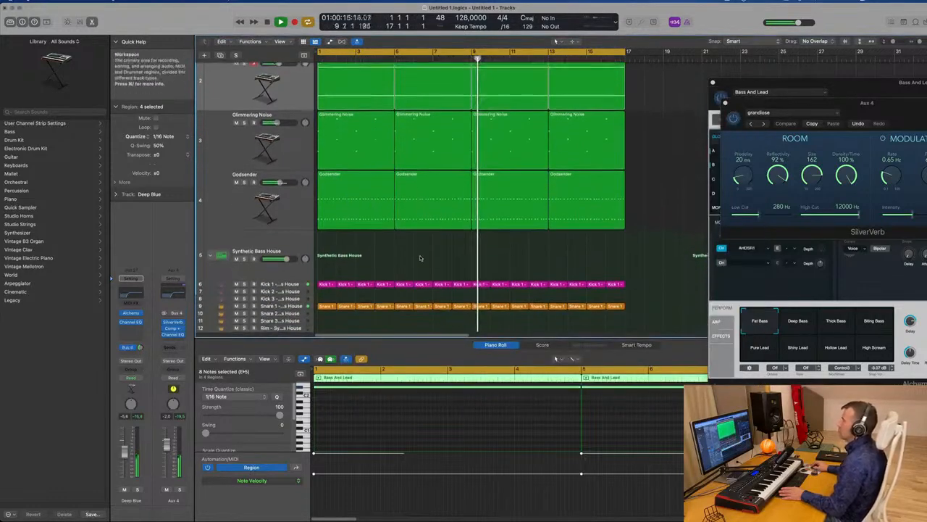
scroll(329, 230, down, 1)
click(295, 254)
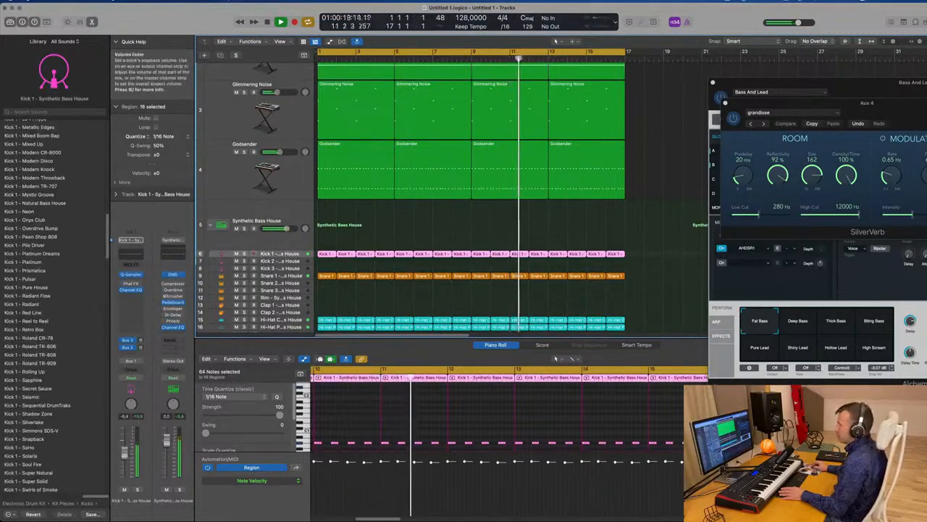
click(130, 243)
drag(373, 203, 383, 197)
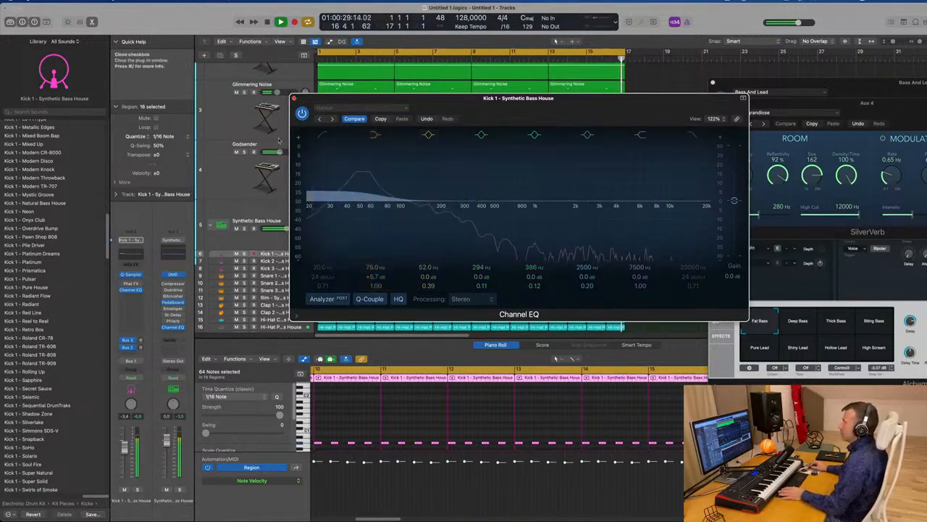
key(super+w)
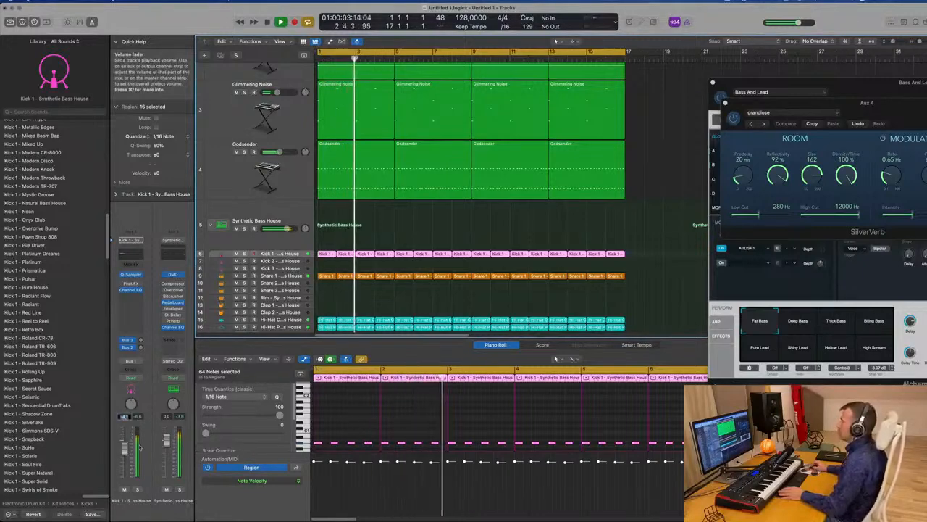
Lower the Deep Blue track's volume to about -7.8 dB
click(293, 154)
scroll(293, 154, up, 5)
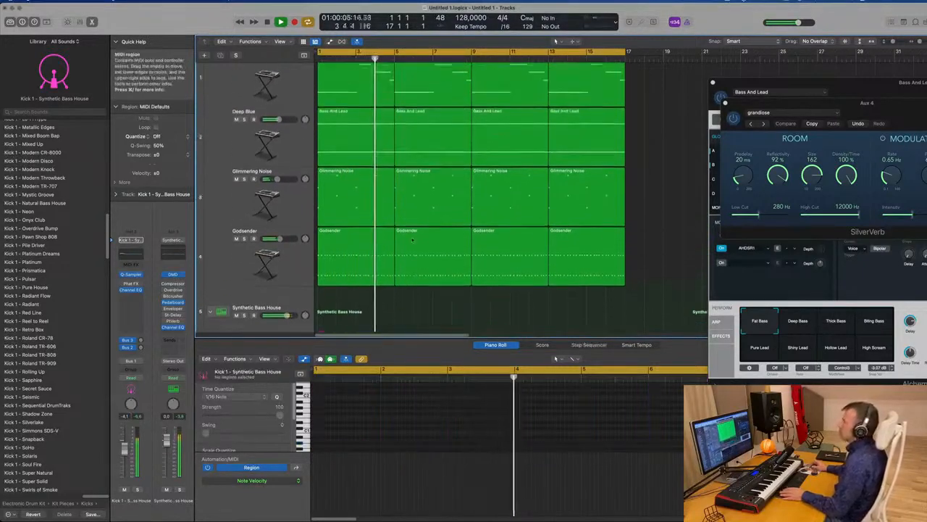
click(292, 154)
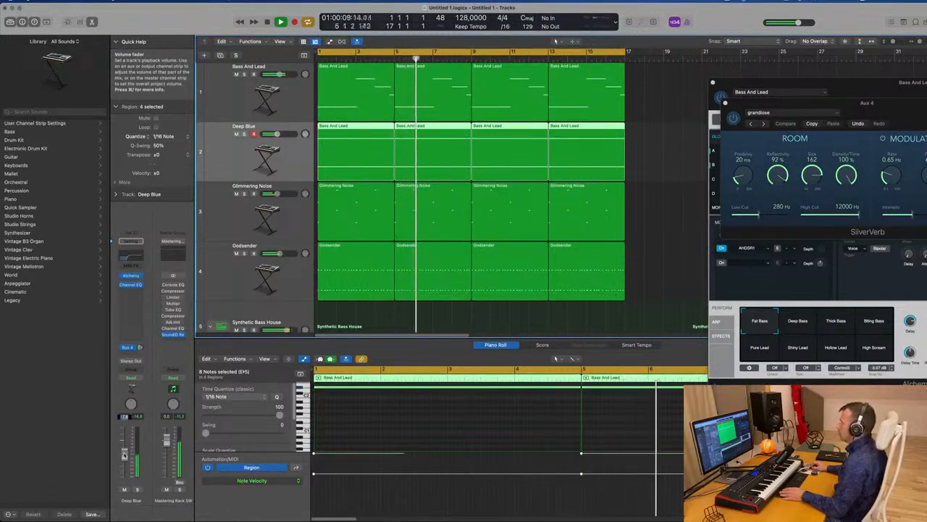
Copy the bar 1 region of the Snare 1 track onto the Tom High 2 track
scroll(510, 202, down, 5)
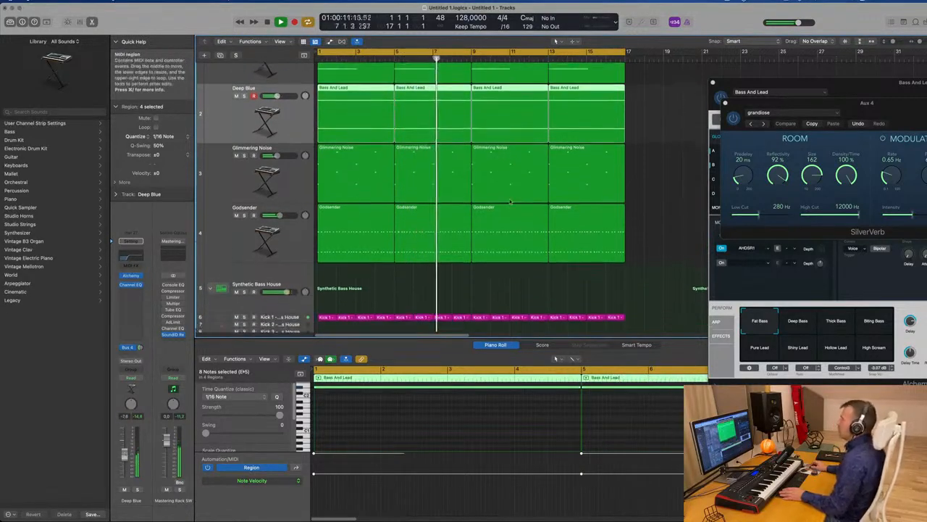
scroll(510, 202, down, 4)
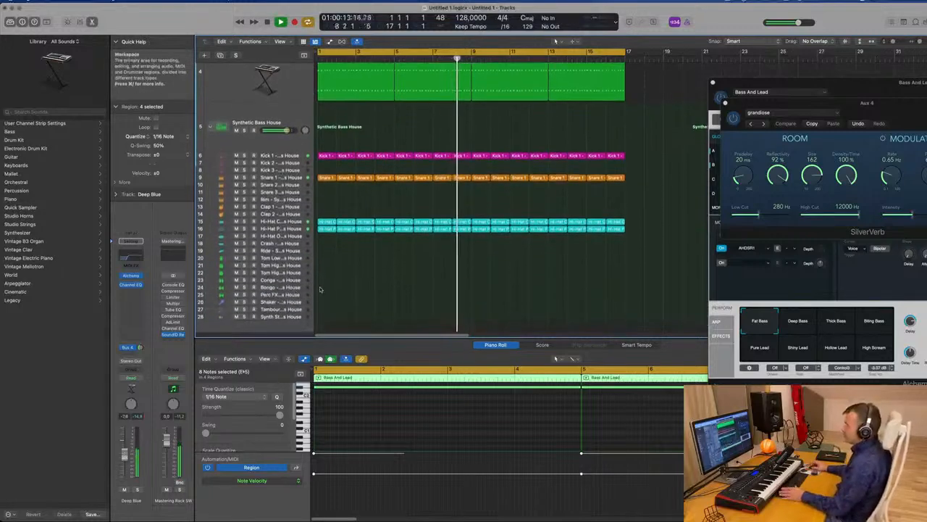
click(298, 266)
drag(323, 178, 326, 267)
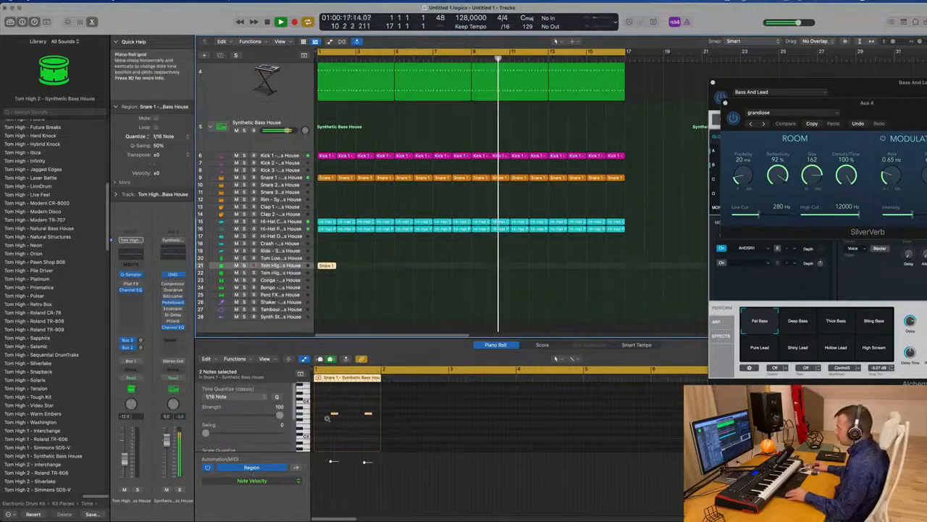
Shift the copied tom region's two notes to the last sixteenth of beats 2 and 4, transpose them down, and audition from the start
drag(455, 413, 477, 418)
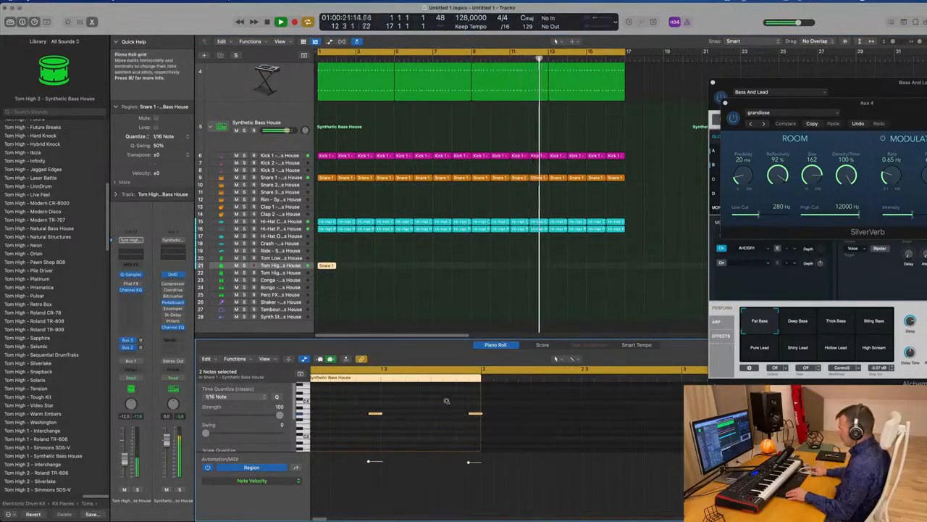
scroll(445, 403, down, 3)
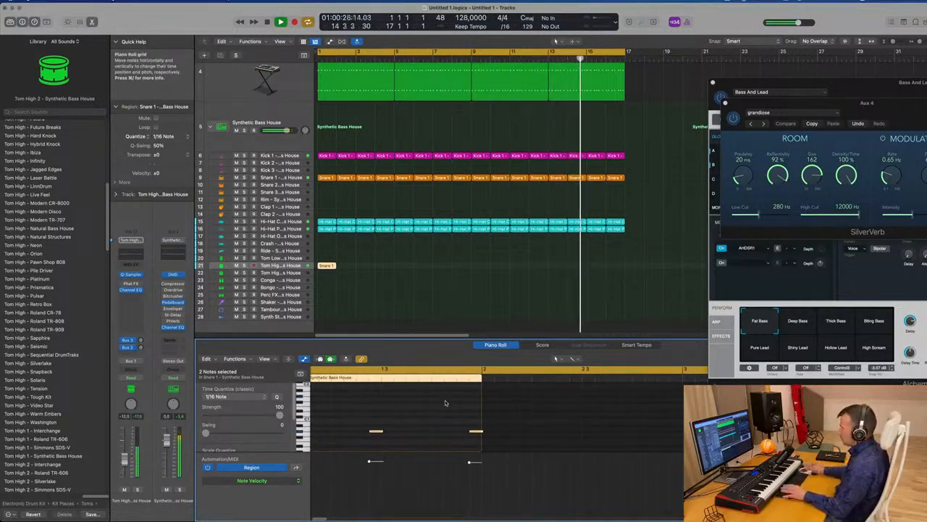
key(space)
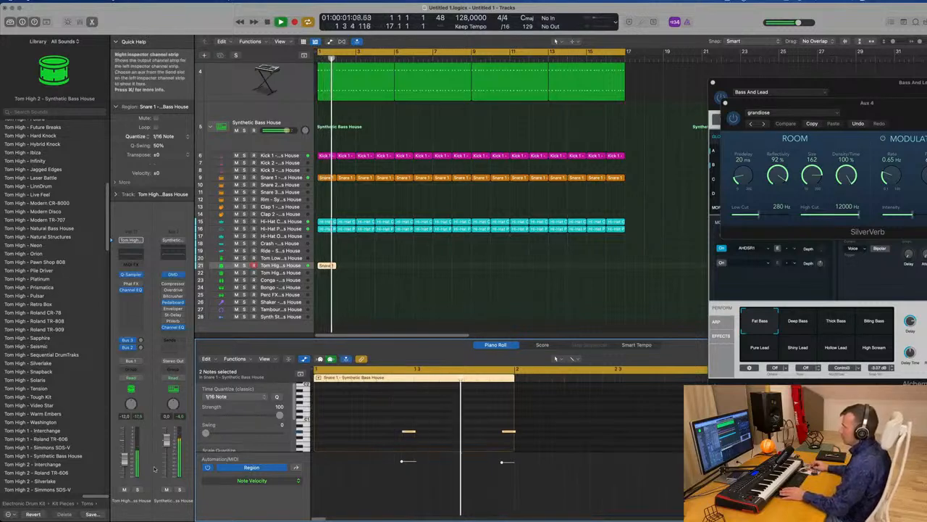
Raise the Tom High 2 track's volume to about -6.6 dB and delete the last note of its bar 1 region
drag(125, 462, 125, 457)
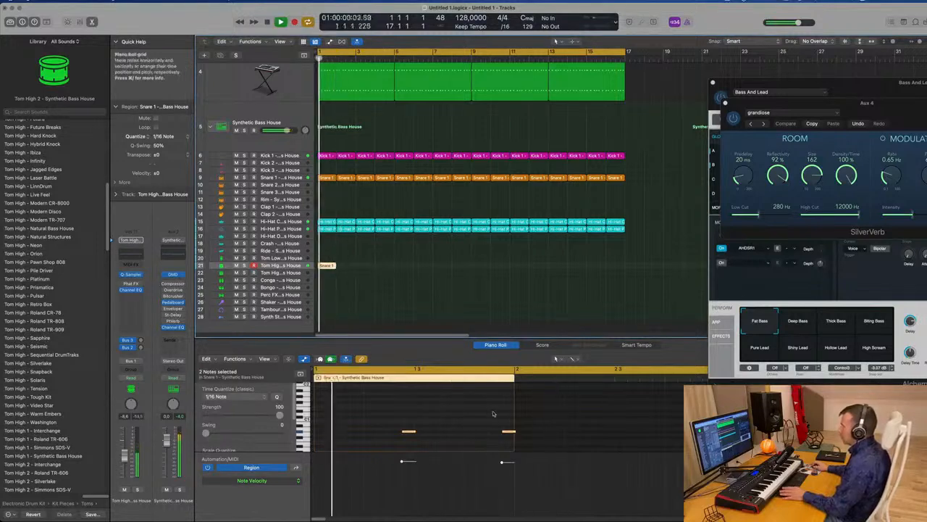
double_click(508, 431)
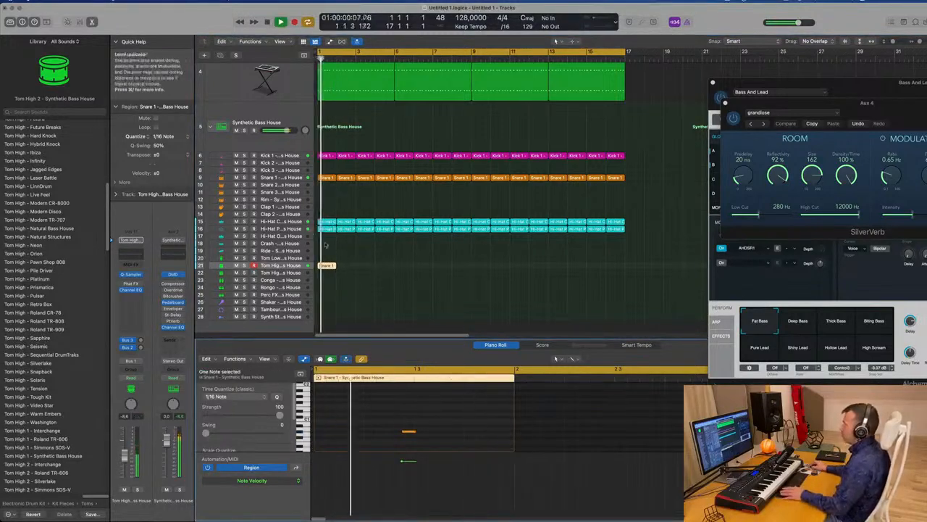
Repeat the Tom High 2 track's bar 1 region through the end of bar 16
click(330, 269)
key(super+r)
key(super+r)
key(super+r)
key(super+r)
key(super+r)
key(super+r)
key(super+r)
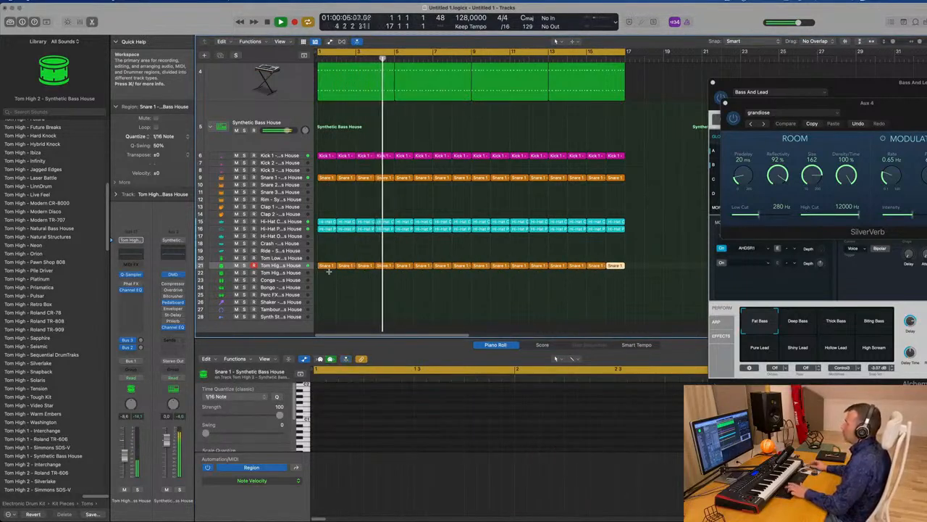
Lower the Tom High 2 track's volume to about -10.0 dB
click(326, 267)
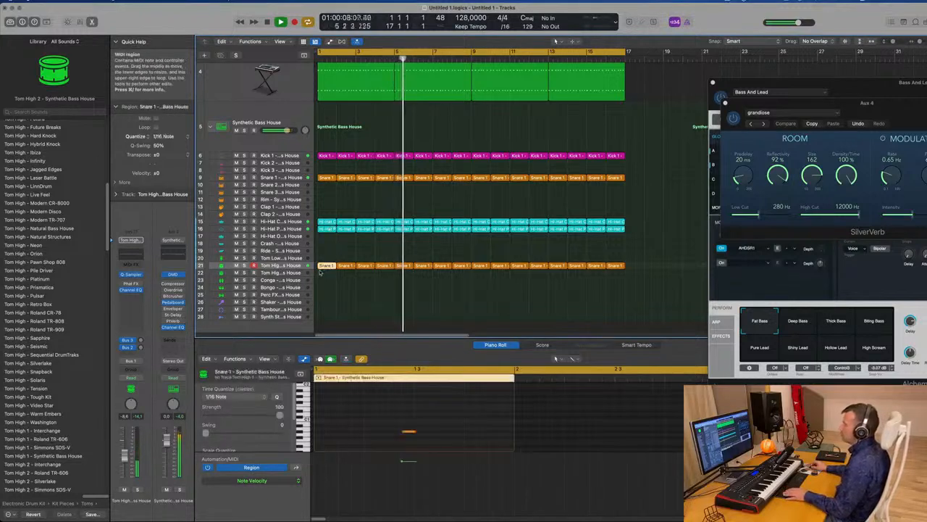
click(300, 270)
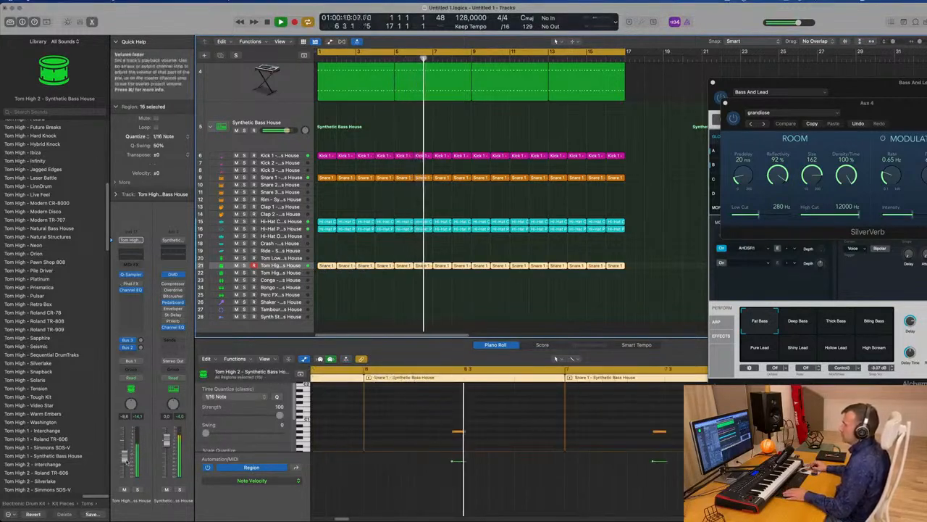
click(324, 260)
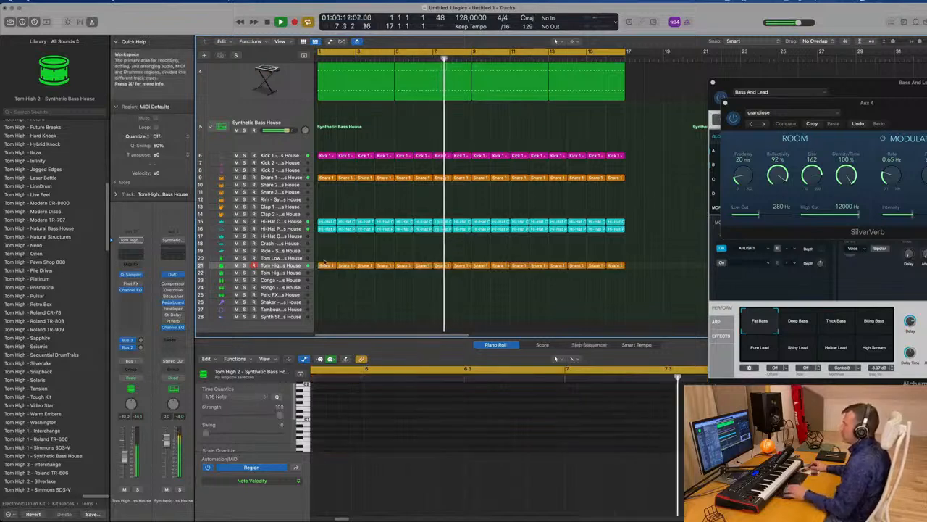
Copy the bar 1 region of the Hi-Hat Pedal track onto the Tom High 1 track
click(324, 263)
click(328, 221)
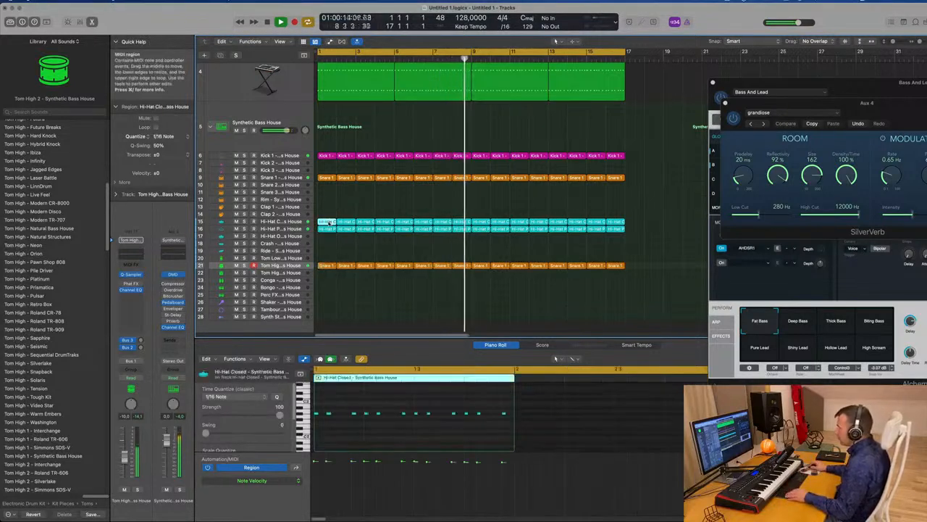
click(328, 229)
drag(324, 259, 324, 279)
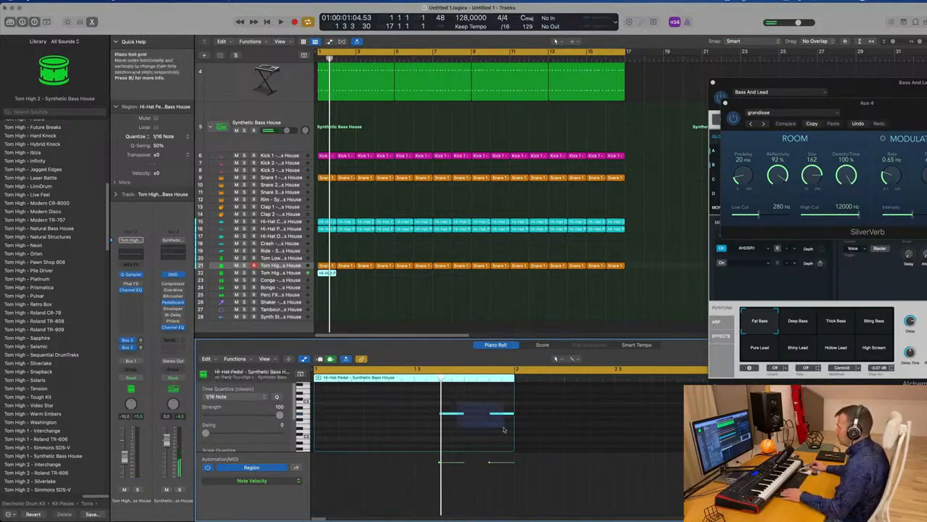
Move the copied Tom High 1 region's notes to the fourth sixteenth of beat 2 and second sixteenth of beat 4, transpose them down, and audition
drag(440, 416, 402, 416)
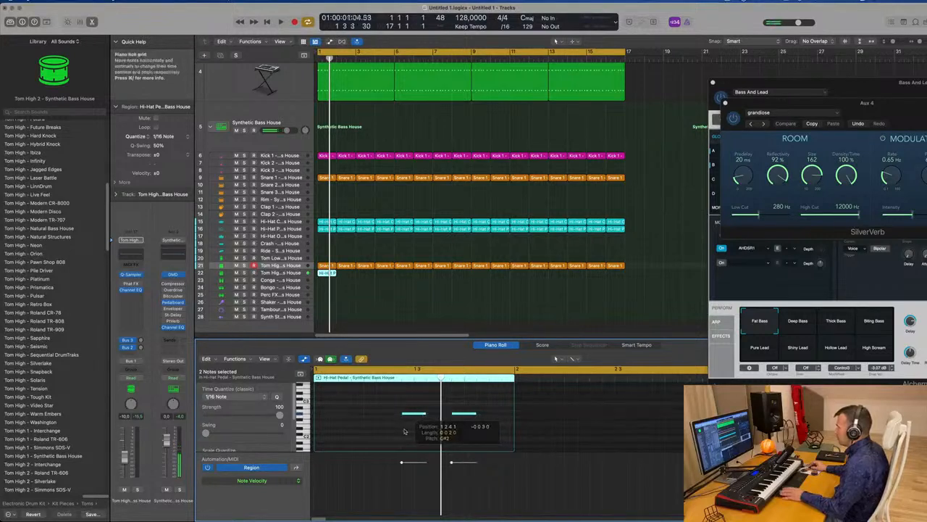
click(472, 414)
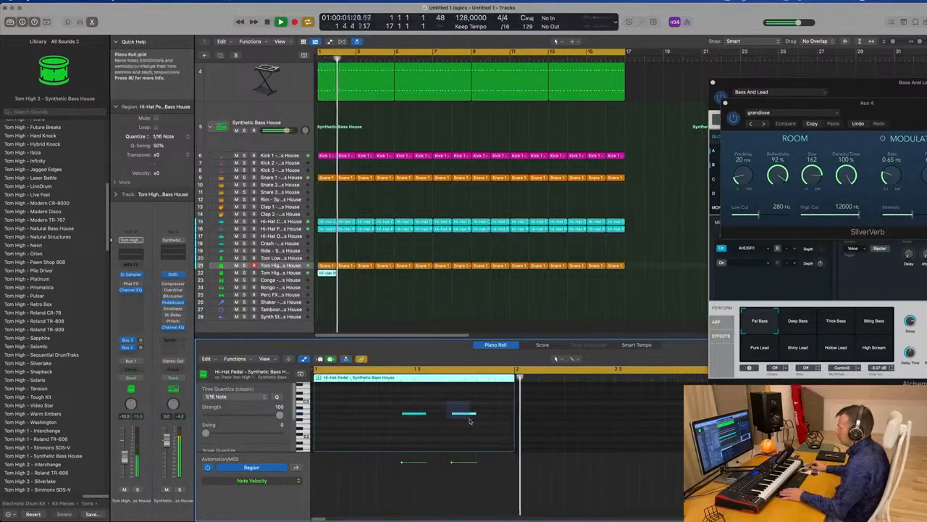
key(space)
drag(472, 415, 496, 415)
drag(402, 407, 494, 438)
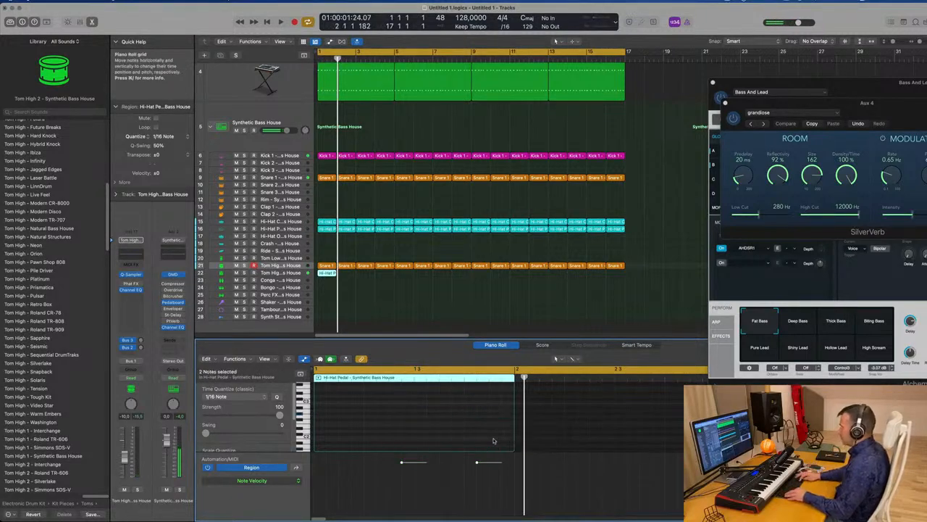
key(space)
scroll(447, 311, down, 3)
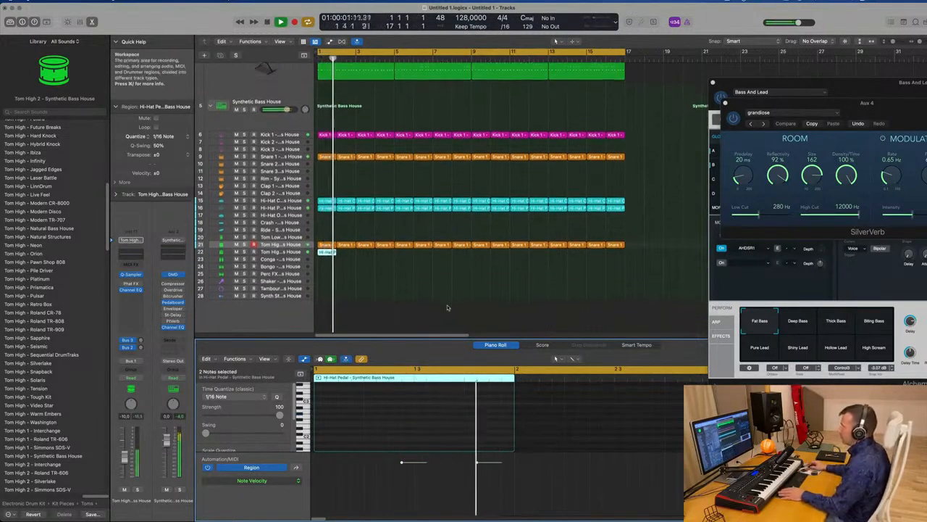
Lower the Tom High 1 track's volume to about -13.6 dB and repeat its bar 1 region through bar 16
click(94, 455)
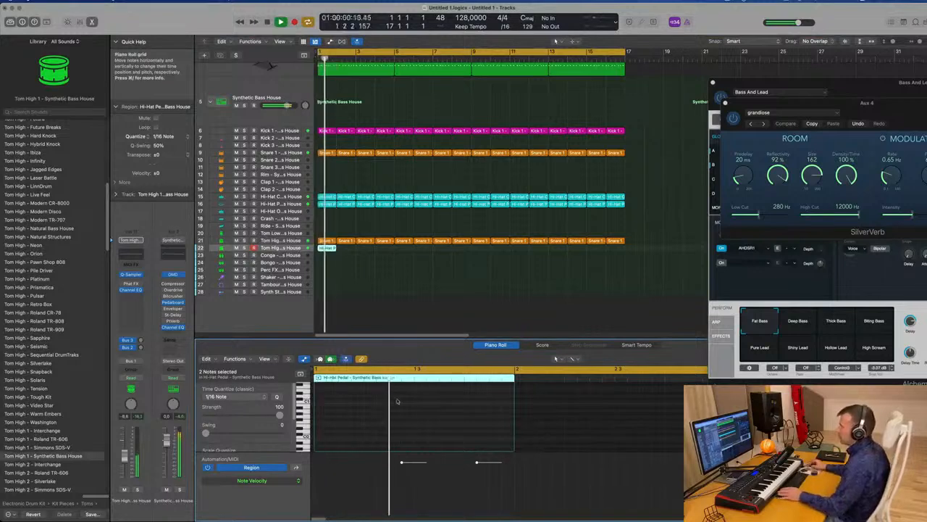
key(v)
scroll(387, 305, up, 1)
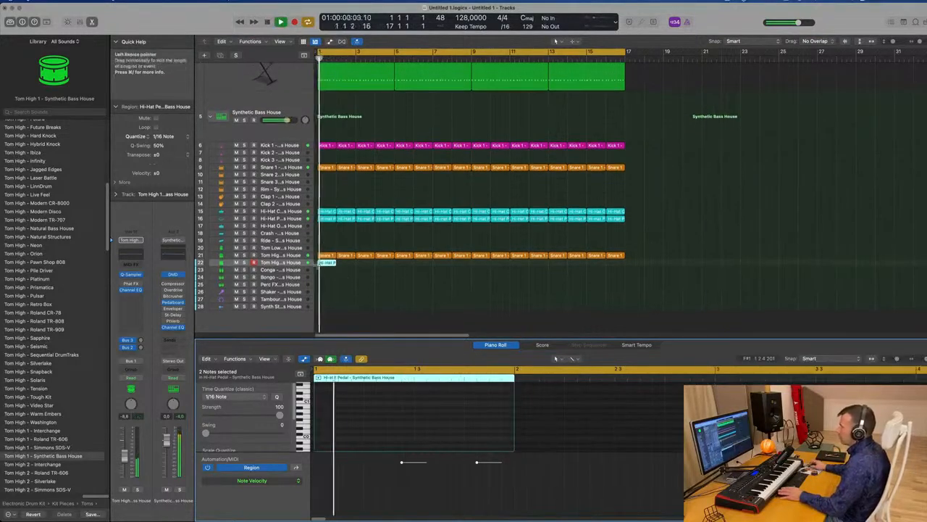
drag(125, 455, 125, 458)
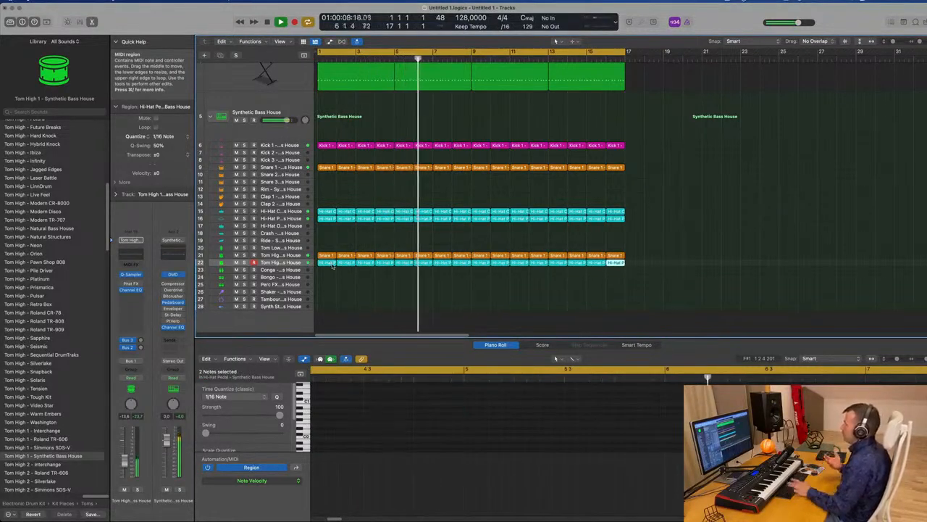
click(323, 282)
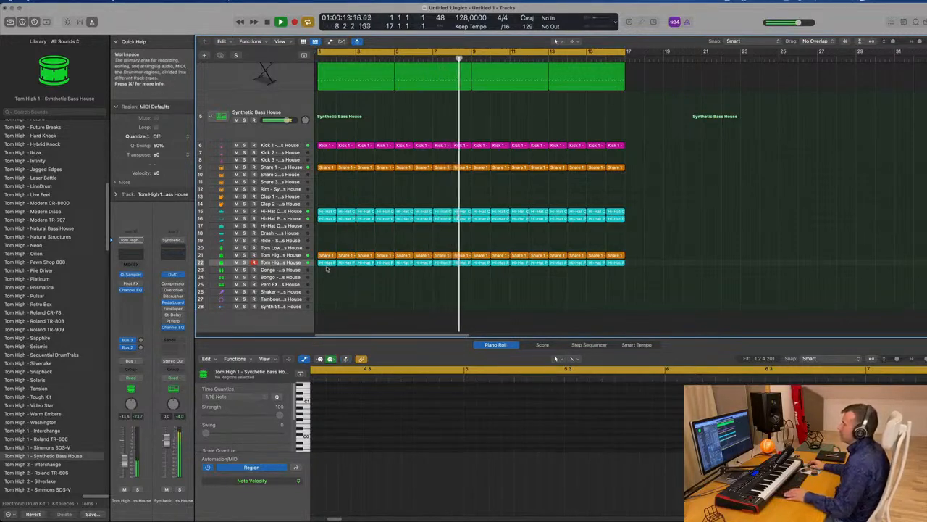
Copy the bar 1 region of the Hi-Hat Closed track onto the Conga track
click(326, 219)
click(326, 212)
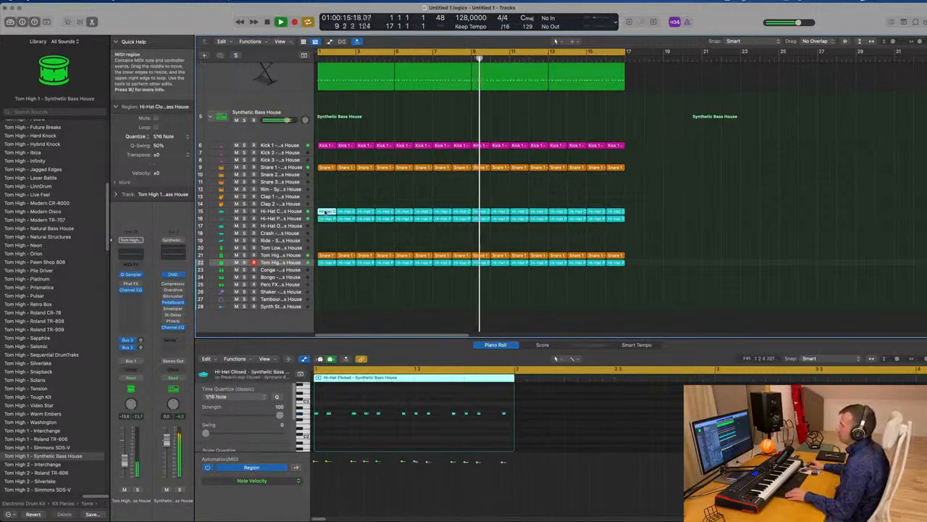
drag(326, 212, 327, 275)
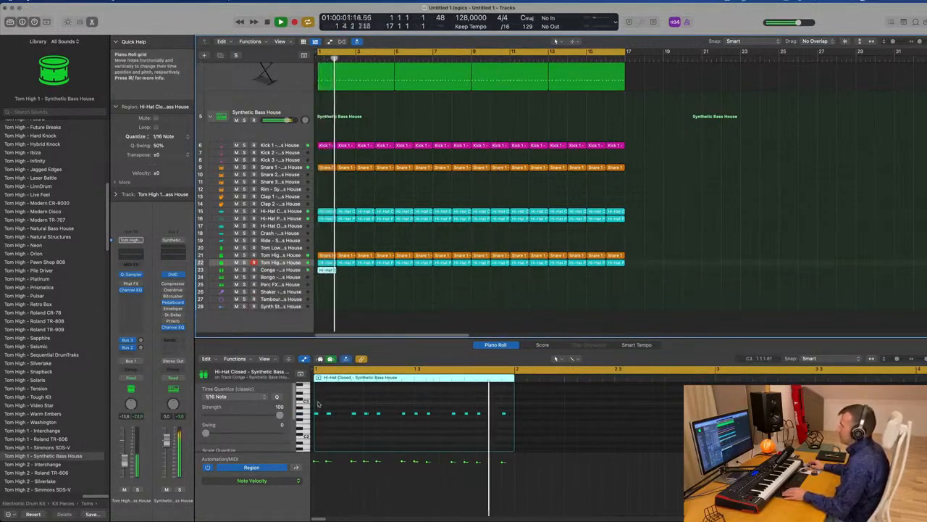
Transpose all notes of the copied Conga region down while auditioning, and delete some of them to thin out the pattern
scroll(368, 409, up, 3)
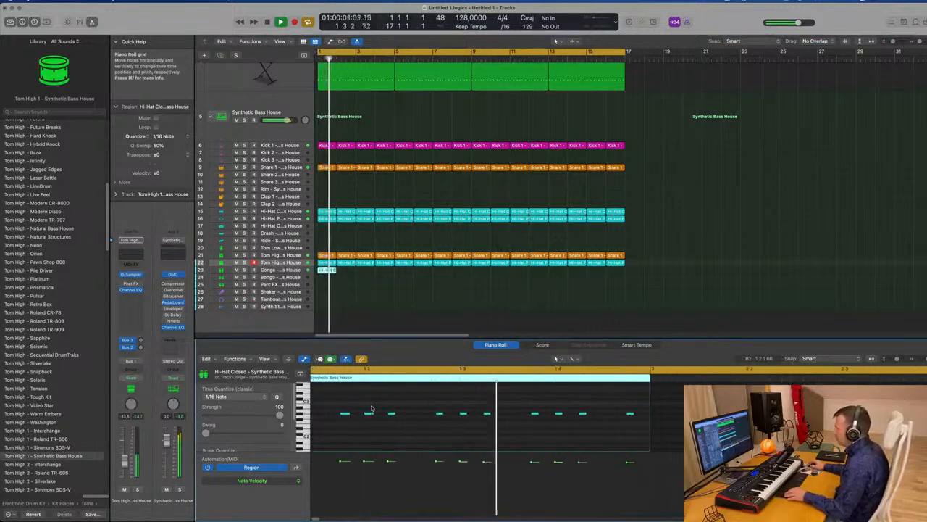
click(369, 413)
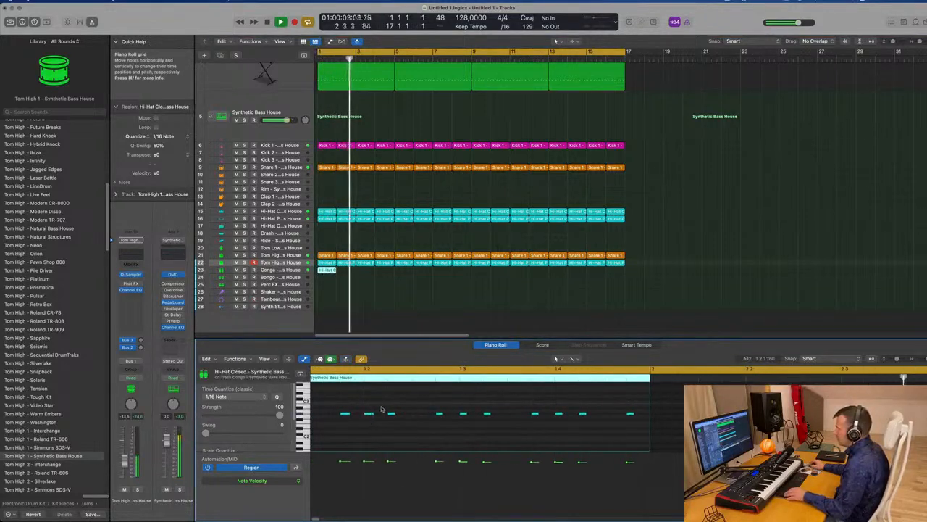
click(370, 413)
key(space)
scroll(355, 410, down, 2)
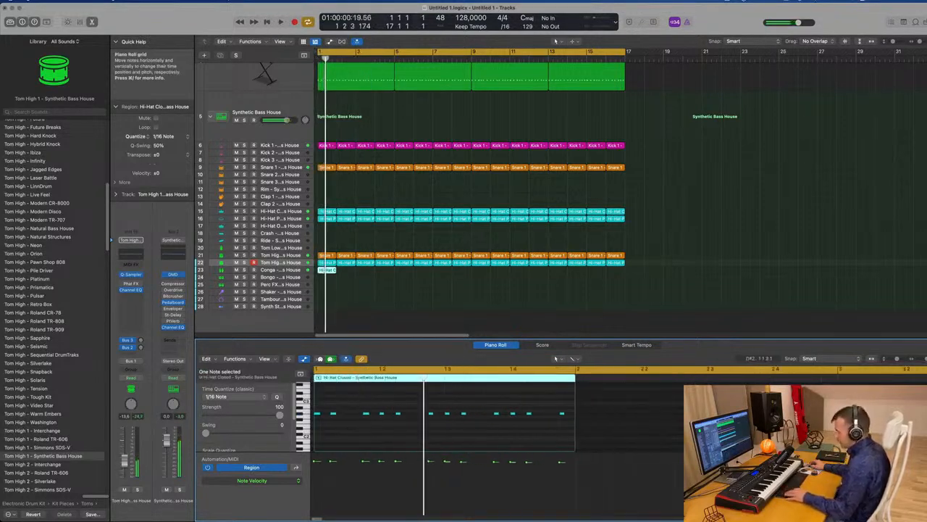
key(space)
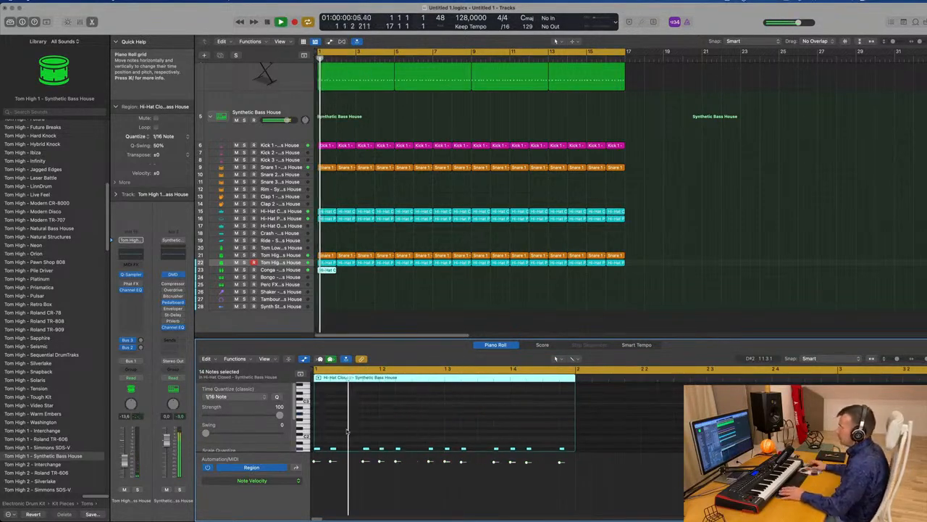
scroll(390, 407, down, 2)
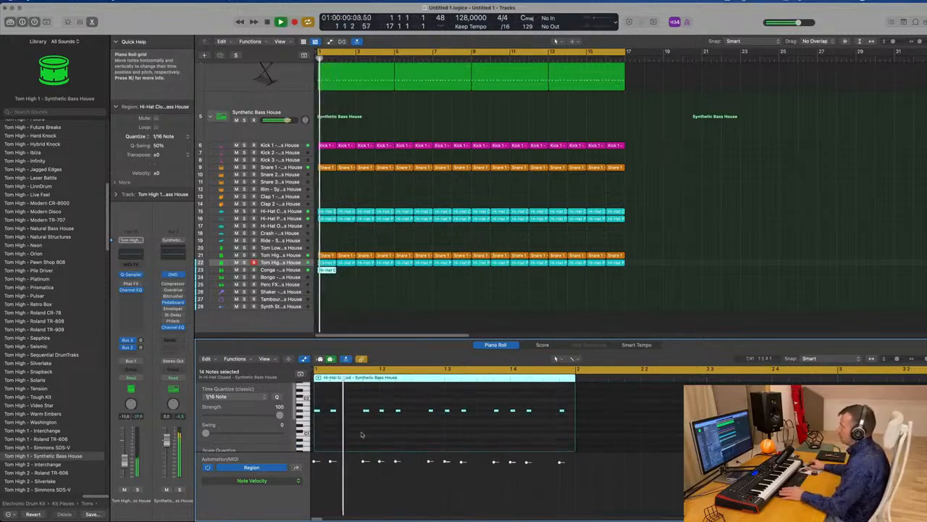
key(space)
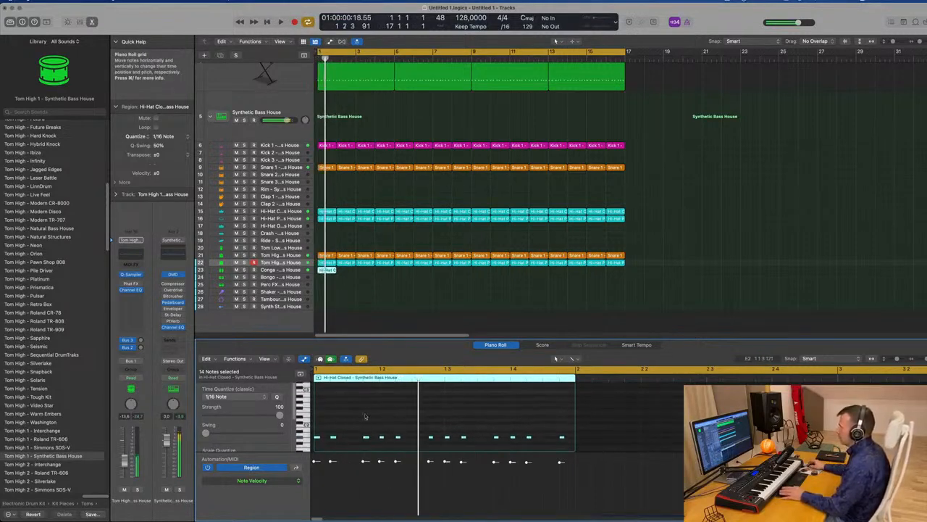
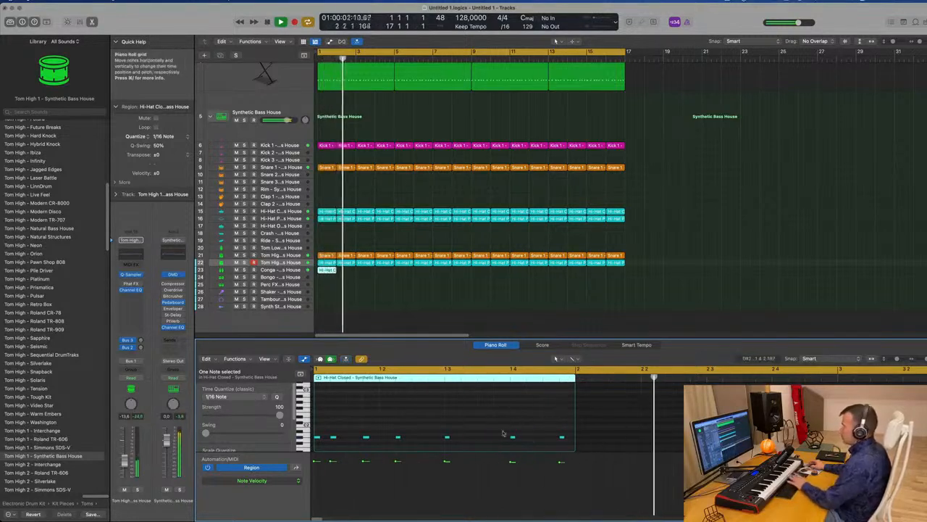
Set the Conga track's volume to about -10.8 dB and repeat its bar 1 region through bar 16
click(297, 270)
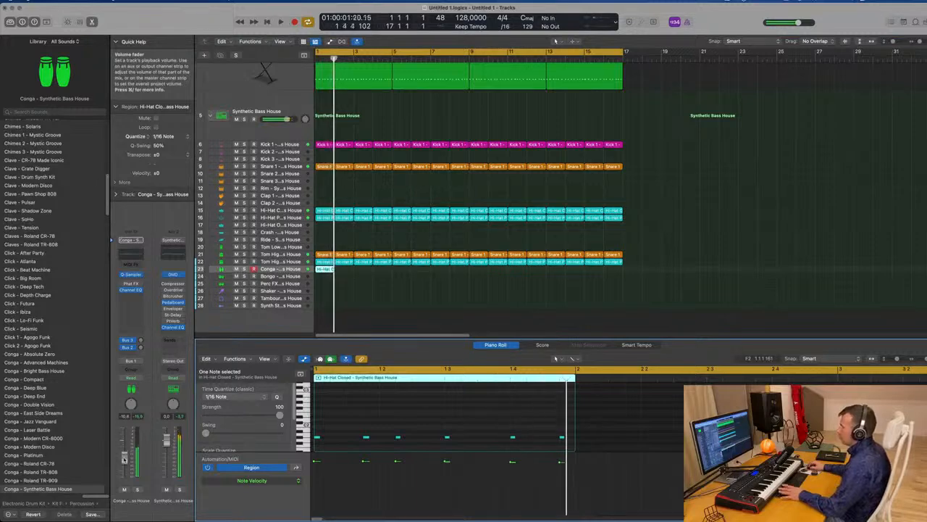
key(space)
click(327, 269)
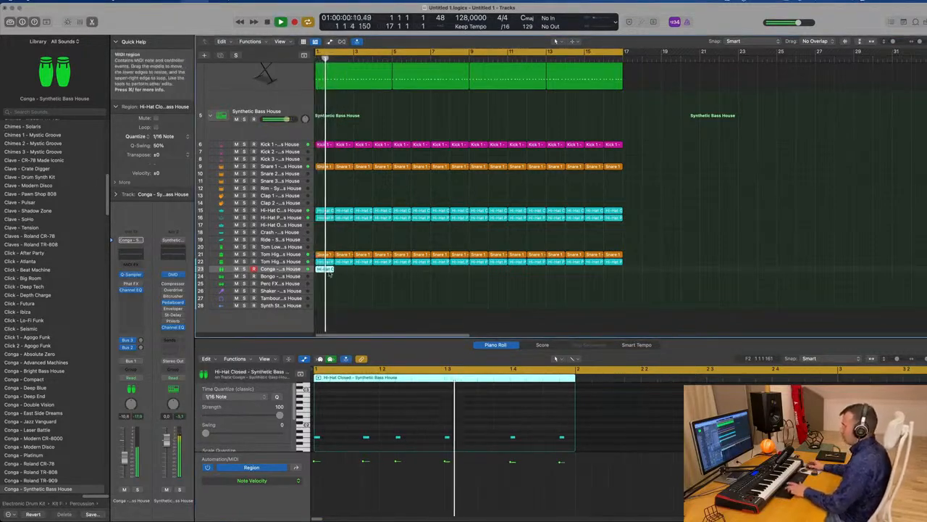
key(super+3)
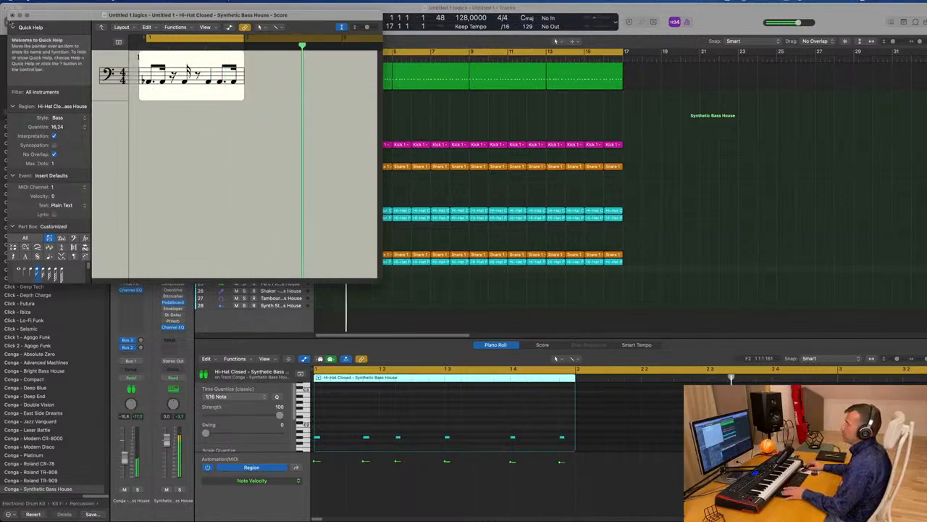
click(11, 15)
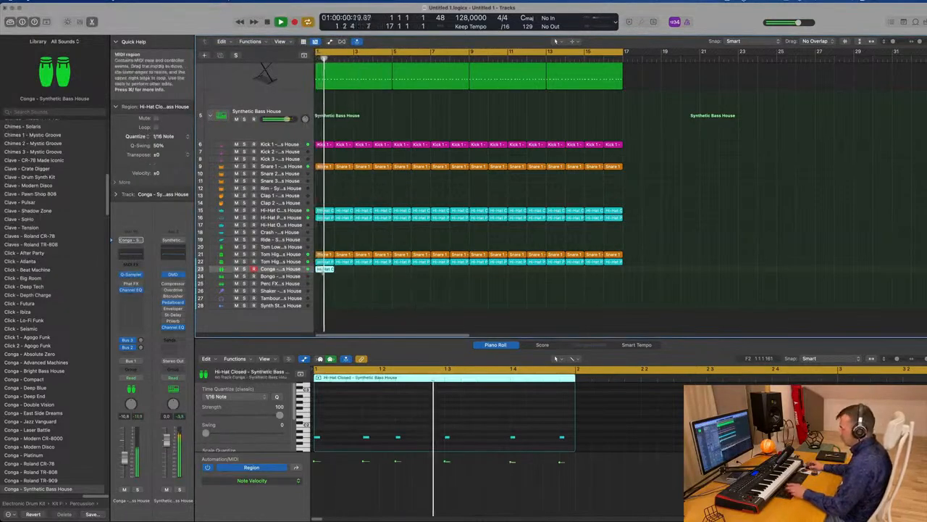
key(super+r)
key(super+r)
key(super+r)
key(super+r)
key(super+r)
key(super+r)
key(super+r)
key(super+r)
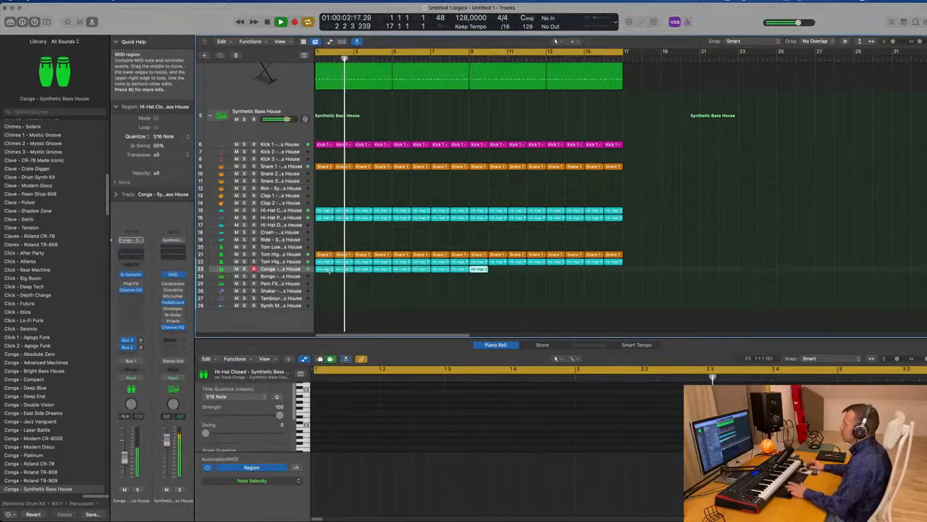
key(super+r)
Lower the Conga track's volume to about -12.8 dB and raise its Bus 3 reverb and Bus 2 delay sends
key(Return)
key(shift+f)
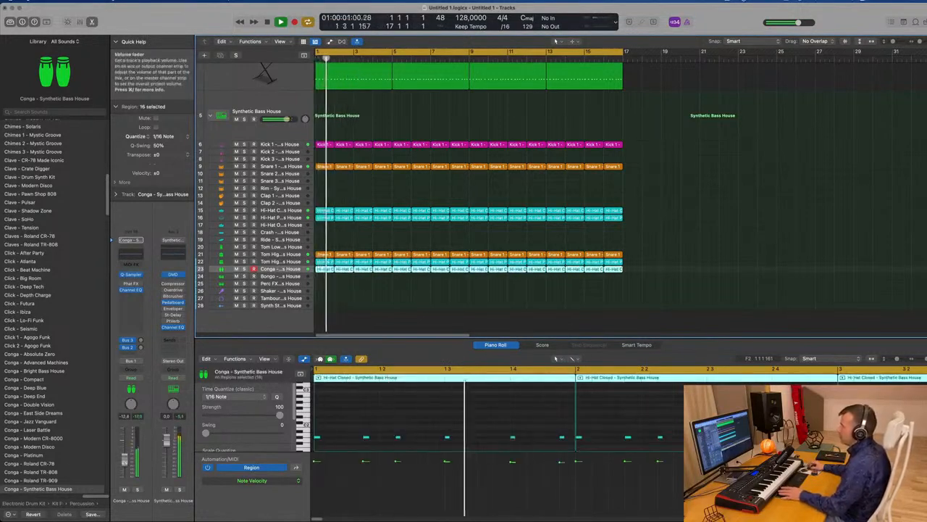
click(140, 343)
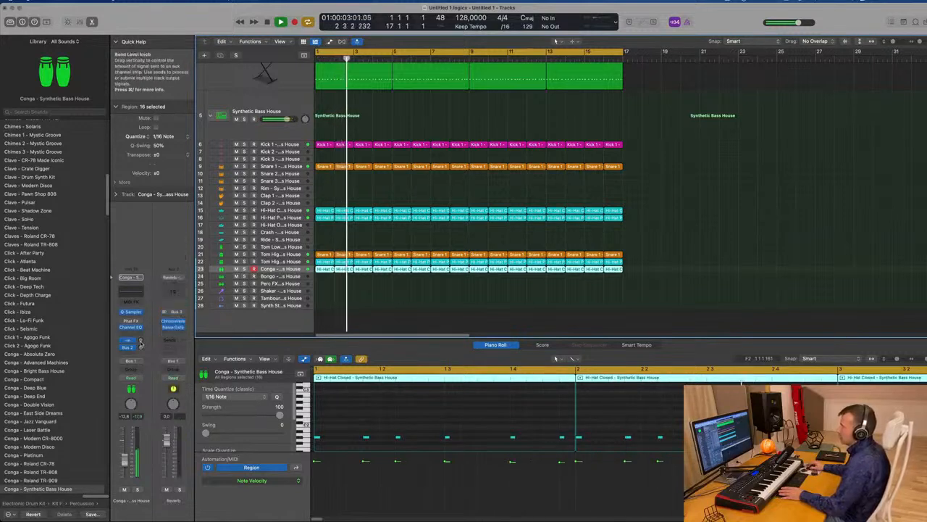
click(141, 349)
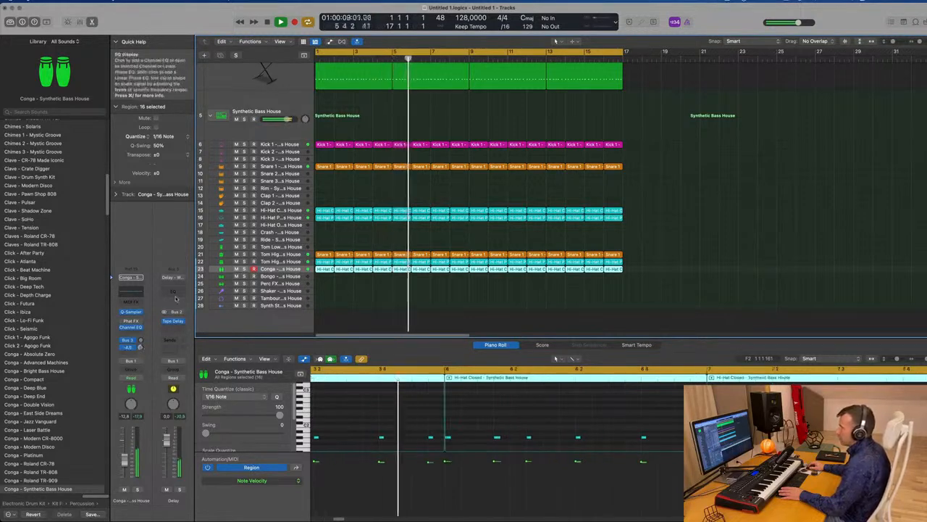
Roll off the low end of the Delay bus with a Channel EQ high-pass filter and lower the Conga volume to about -14.6 dB
key(v)
drag(340, 207, 408, 211)
drag(325, 278, 326, 281)
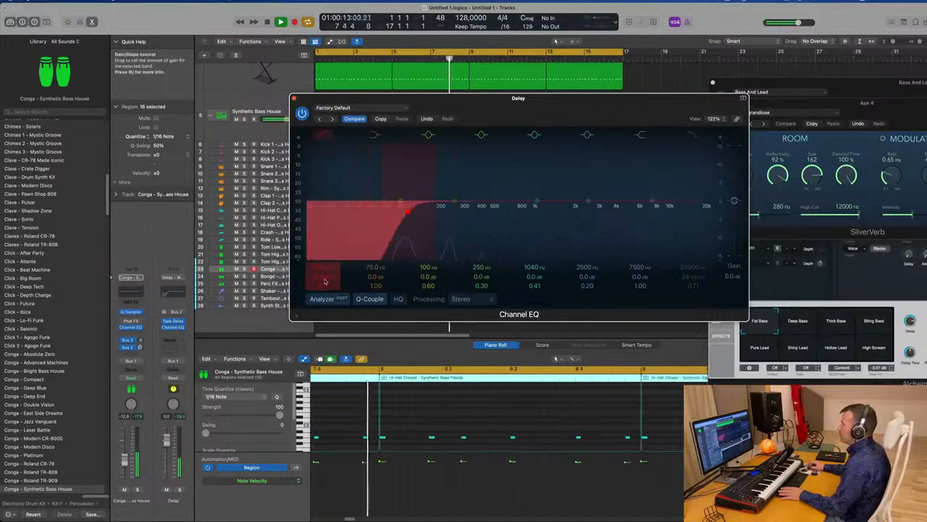
drag(408, 212, 452, 212)
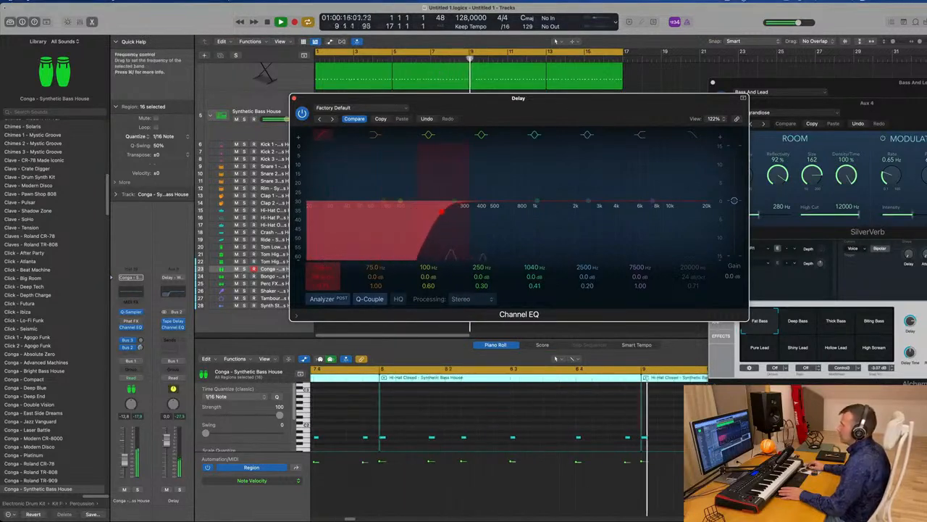
click(293, 98)
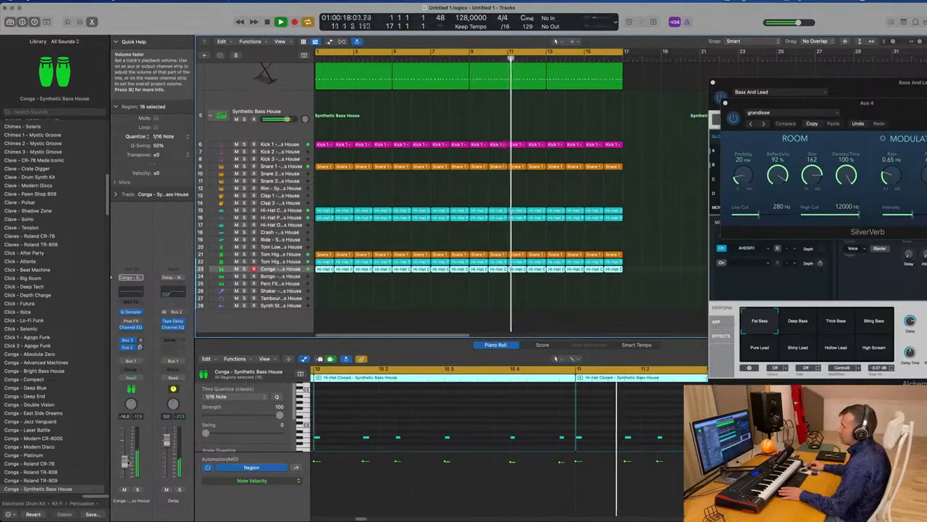
Copy the bar 1 Hi-Hat Pedal region onto the Shaker track and shorten its four notes
scroll(346, 290, down, 2)
drag(325, 205, 323, 278)
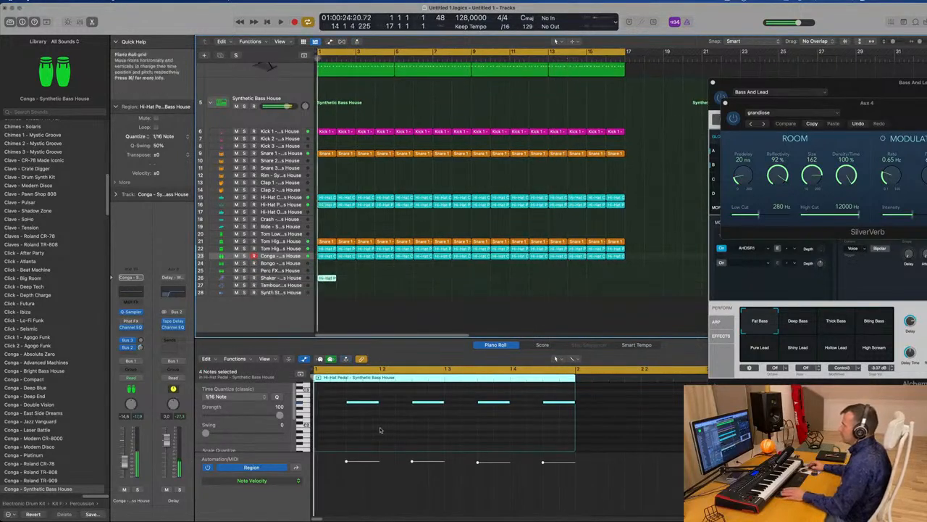
drag(344, 391, 549, 420)
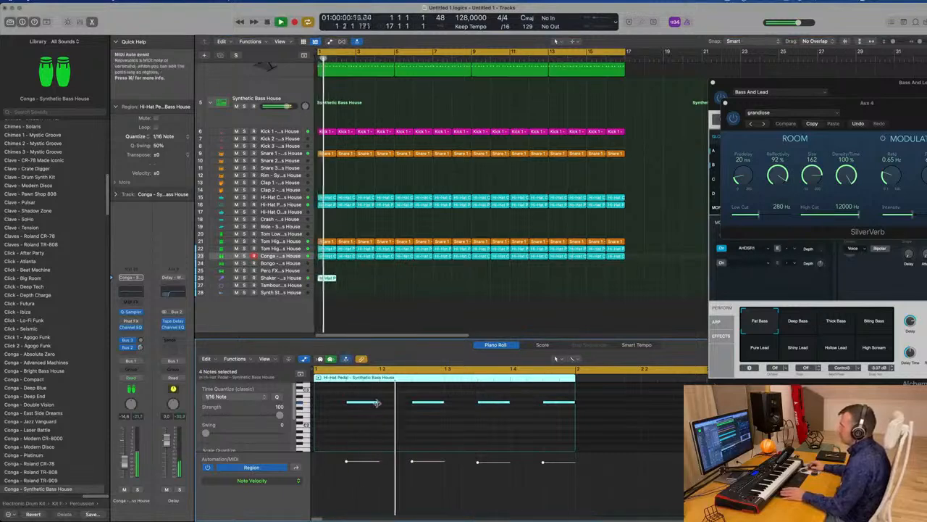
drag(377, 402, 361, 402)
Repeat the Shaker track's bar 1 region through bar 16
key(space)
key(super+r)
key(super+r)
key(super+r)
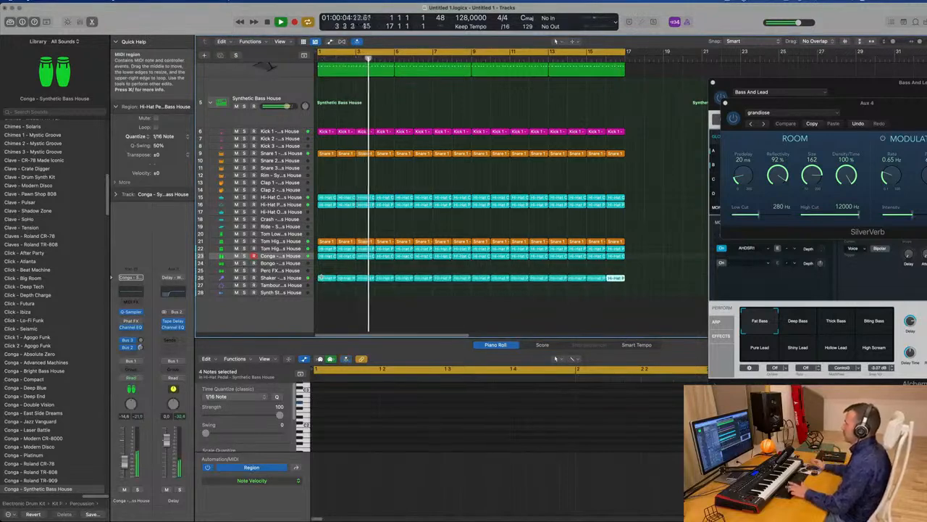
key(space)
Set the Shaker track's volume to about -11.8 dB while auditioning and raise its Bus 2 delay and Bus 3 reverb sends
click(280, 279)
key(space)
key(space)
click(343, 422)
key(super+a)
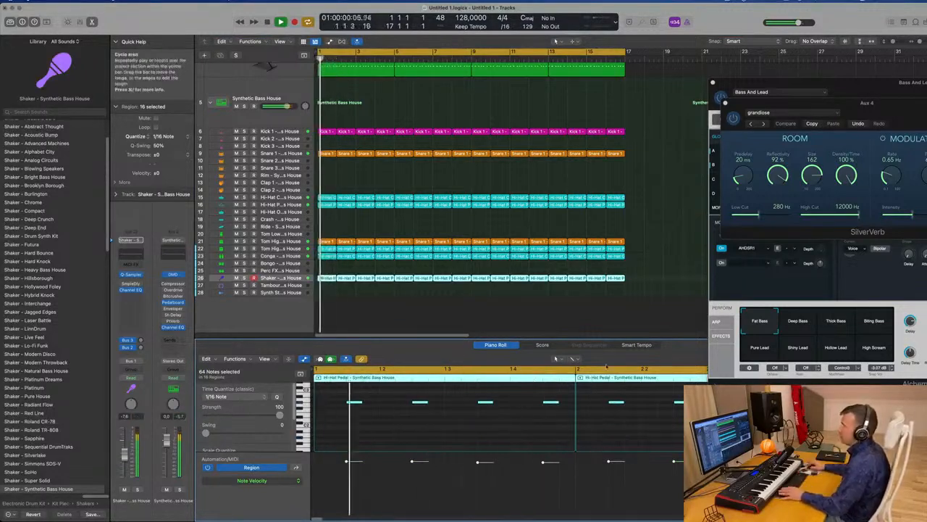
key(space)
key(space)
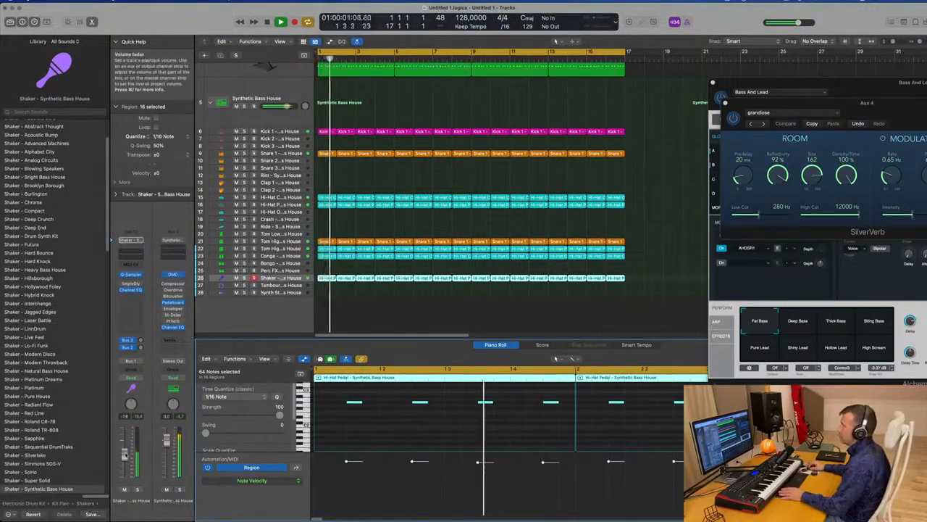
key(space)
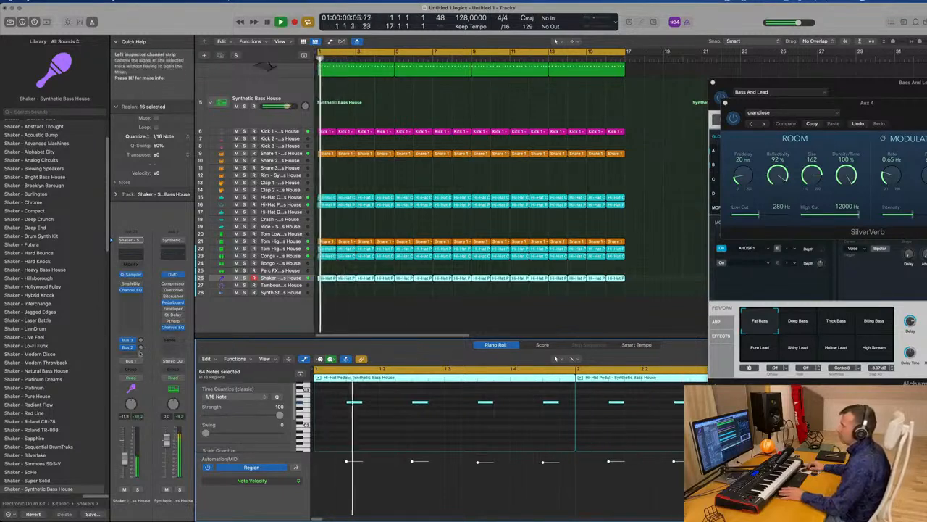
click(140, 349)
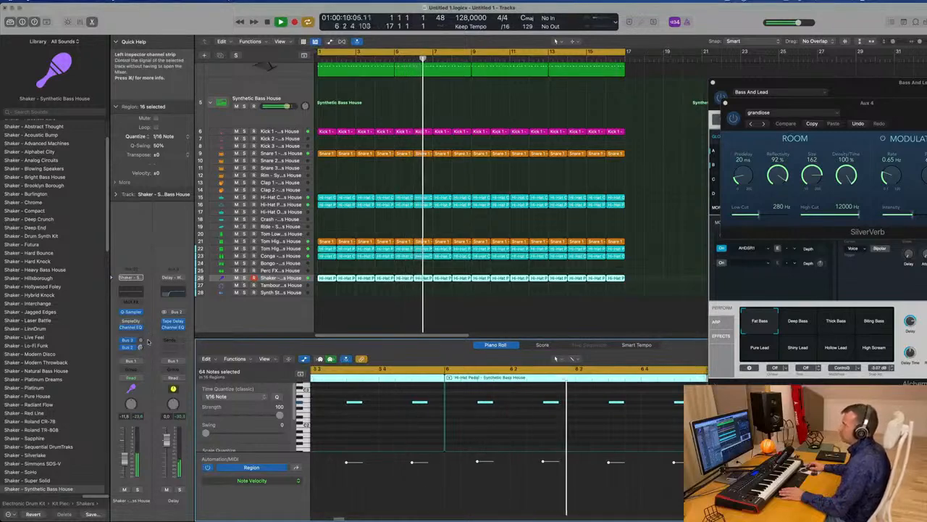
Duplicate the Glimmering Noise track together with its instrument settings
scroll(465, 276, up, 6)
scroll(465, 276, down, 5)
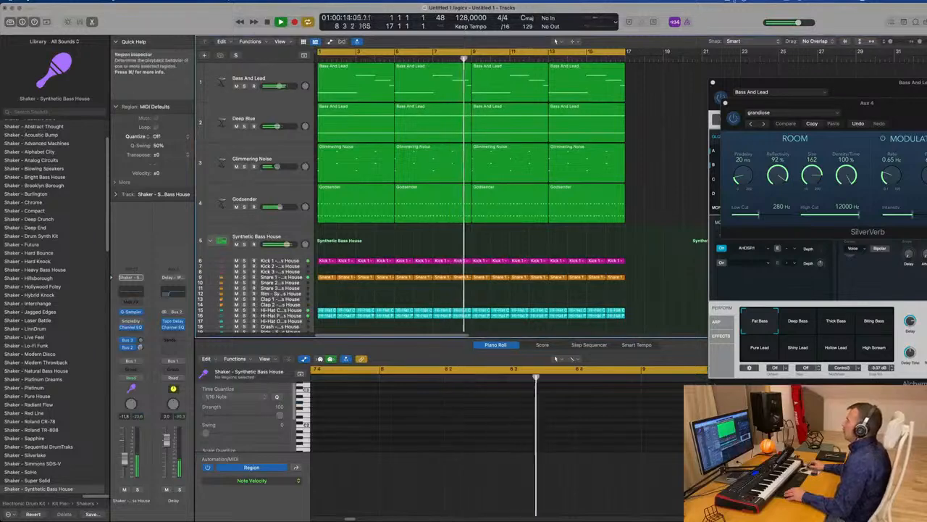
right_click(714, 20)
click(706, 21)
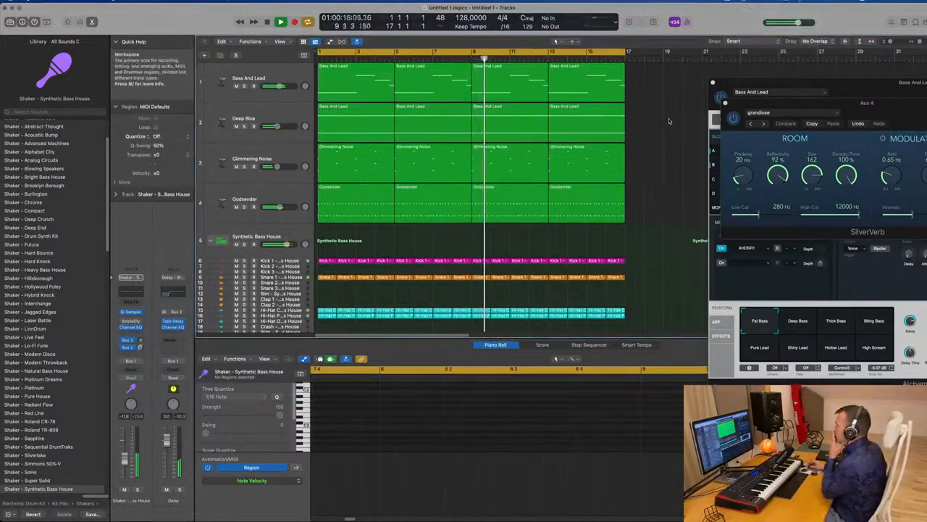
scroll(677, 110, down, 2)
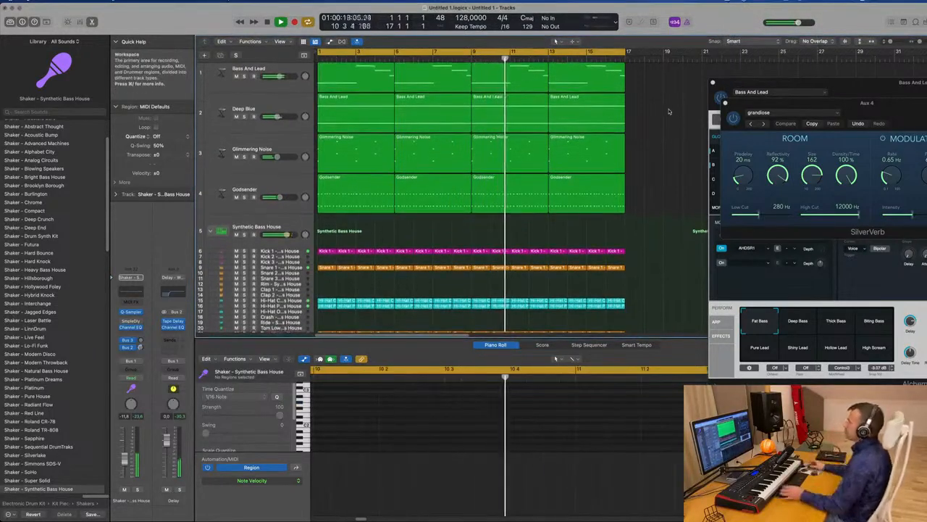
click(283, 143)
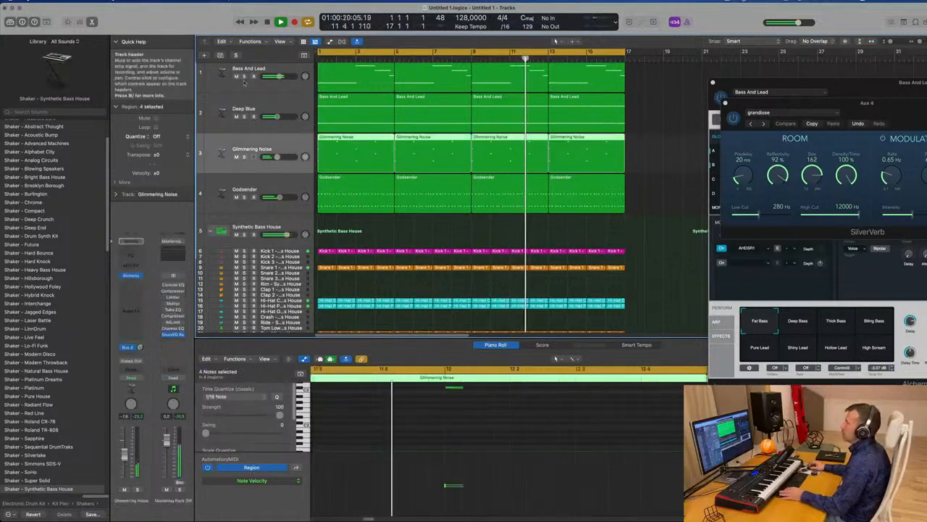
key(super+d)
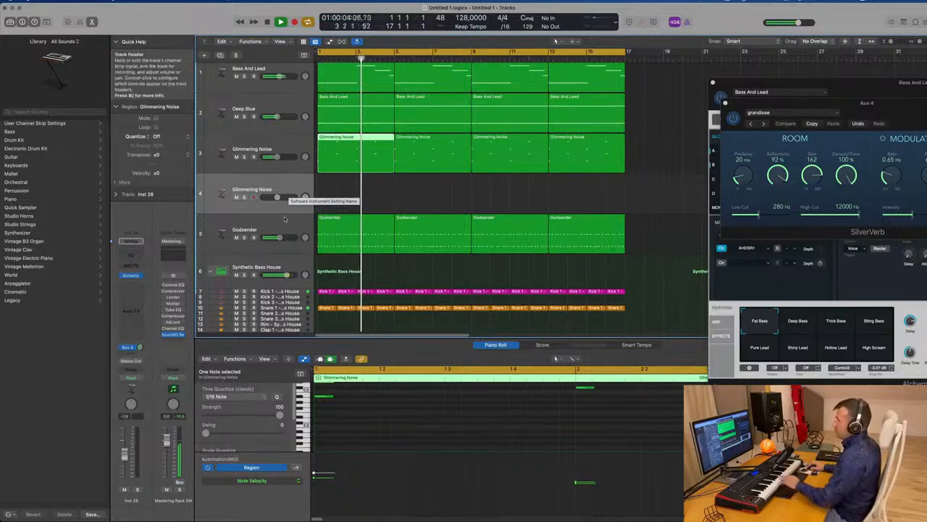
Open Alchemy on the duplicated track, filter its presets to Keys and try Bell Like Vox Vibes with the Bright Bell variation
click(293, 187)
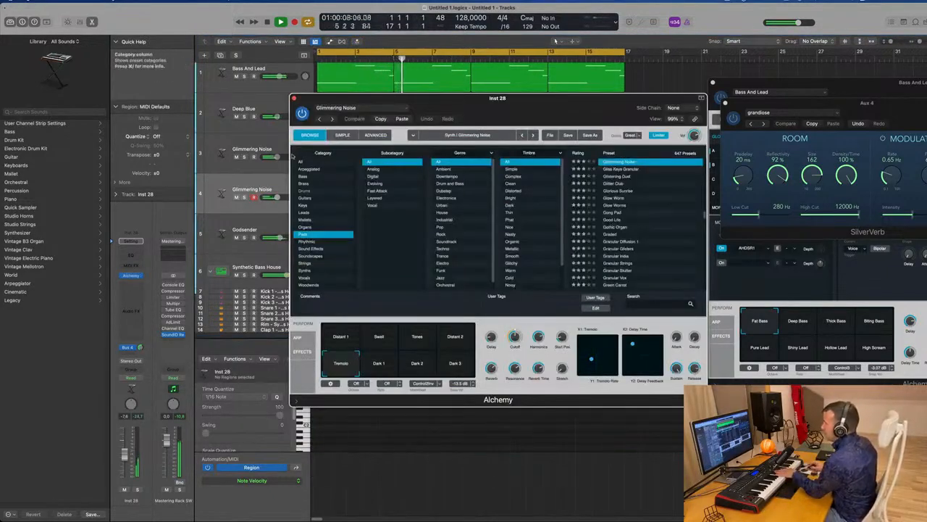
click(306, 205)
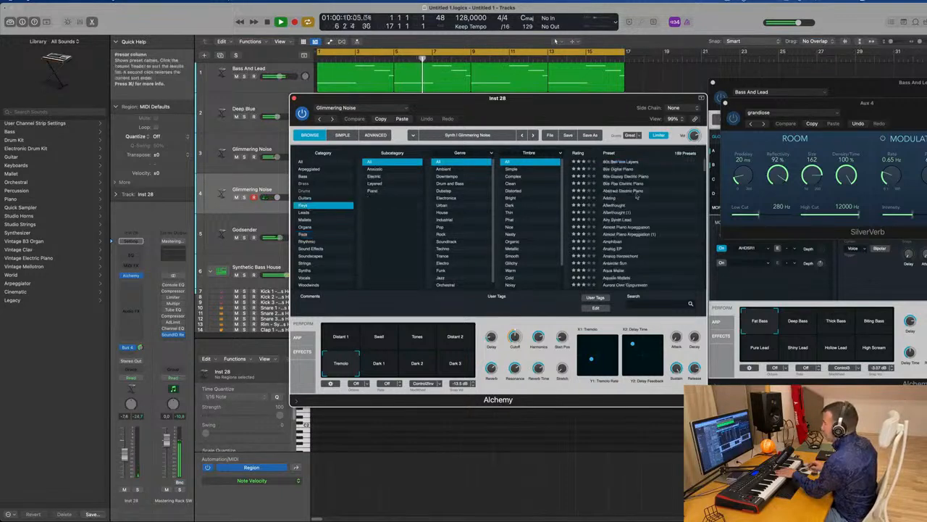
click(621, 208)
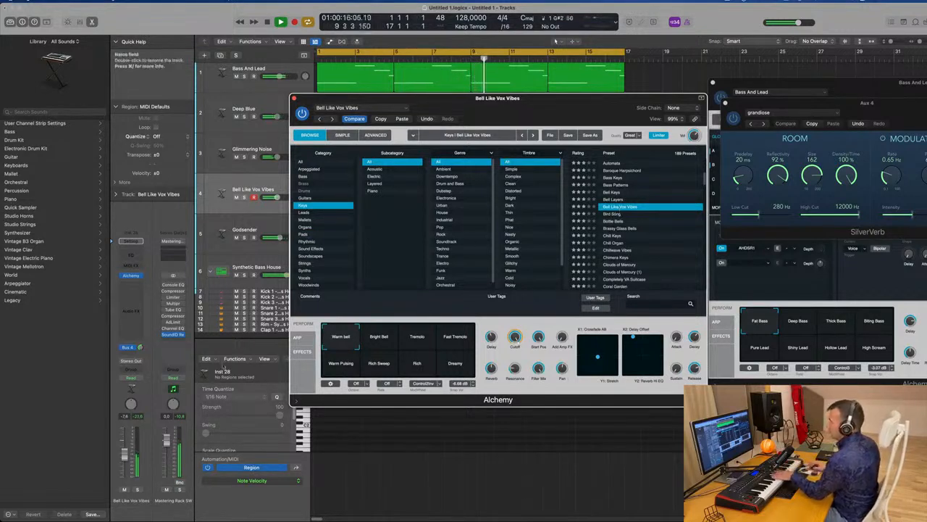
click(124, 447)
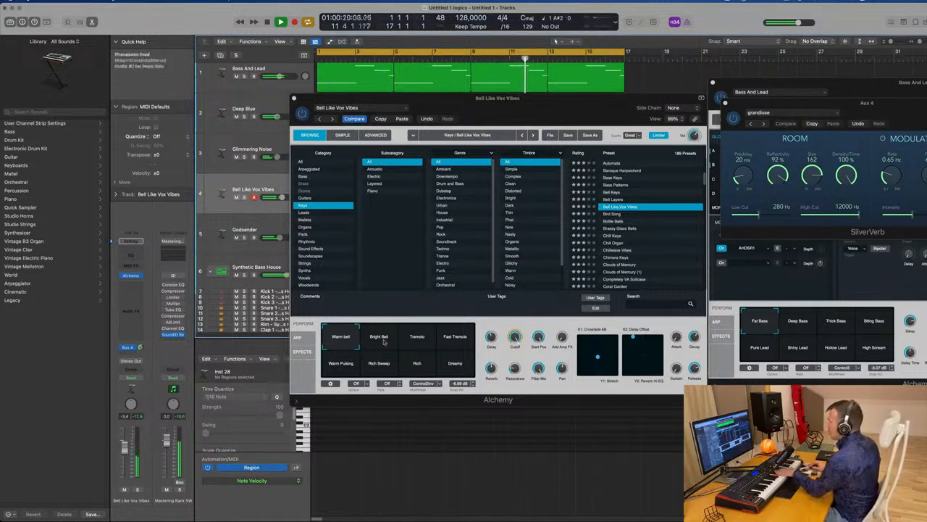
click(627, 228)
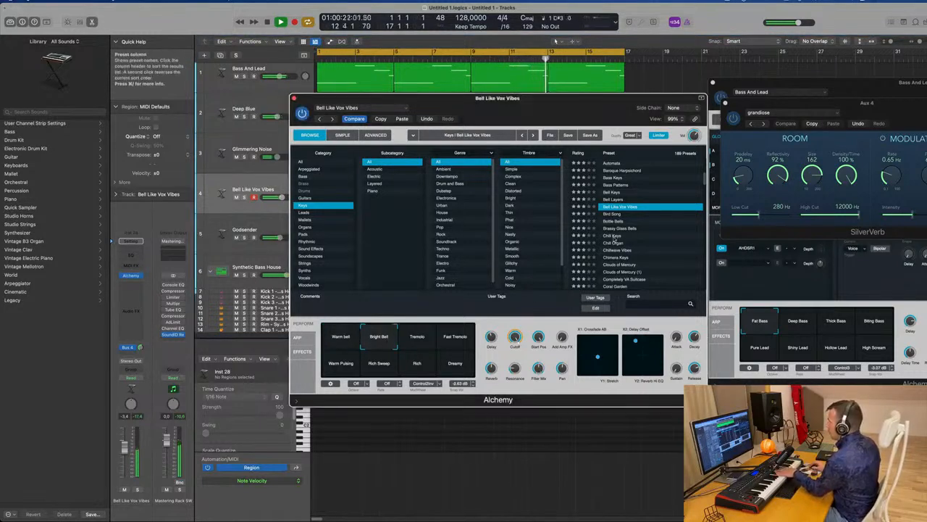
Audition the Chill Keys and Chillwave Vibes presets, stepping through the Chillwave Vibes variations from More Reverb to Resonant
click(613, 235)
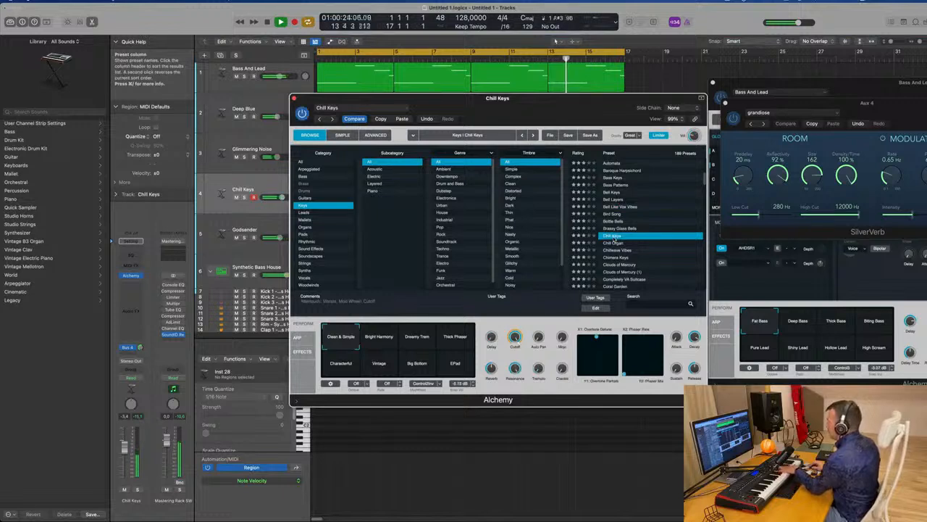
click(616, 250)
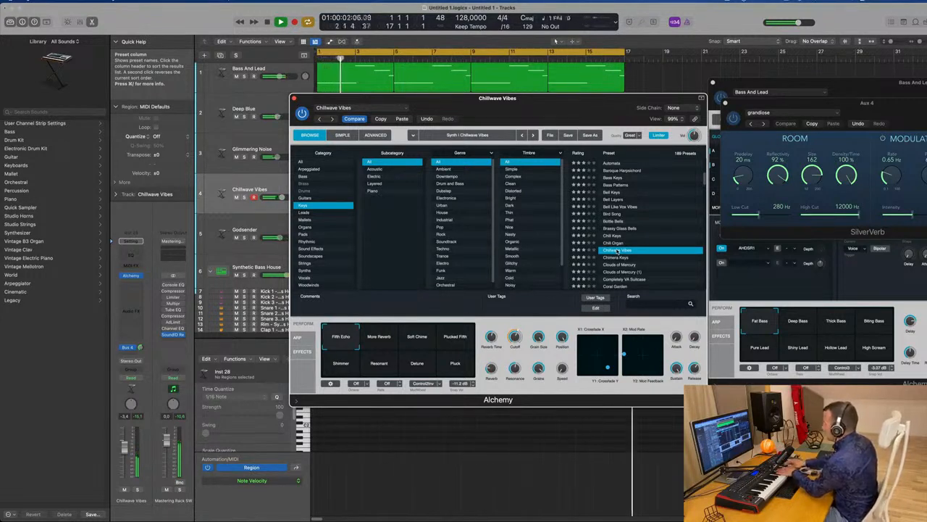
click(384, 338)
click(416, 341)
click(459, 342)
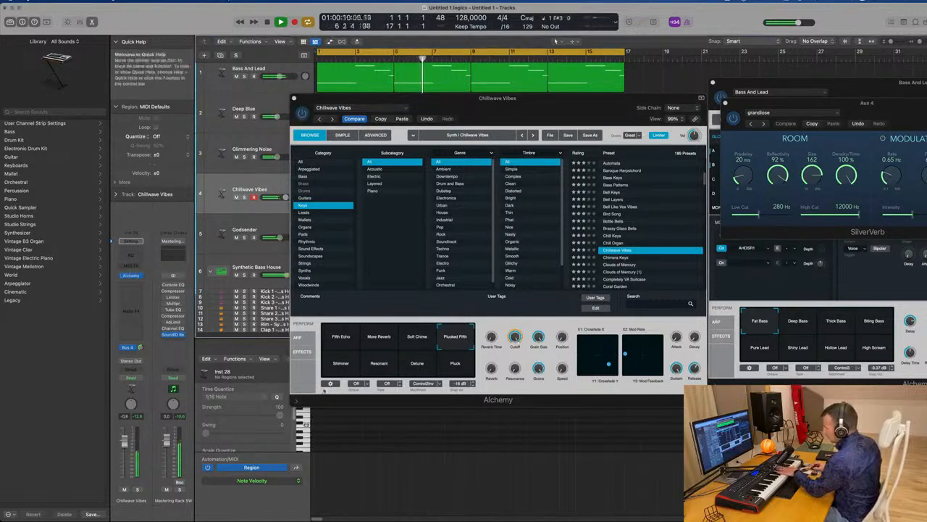
click(340, 364)
click(385, 366)
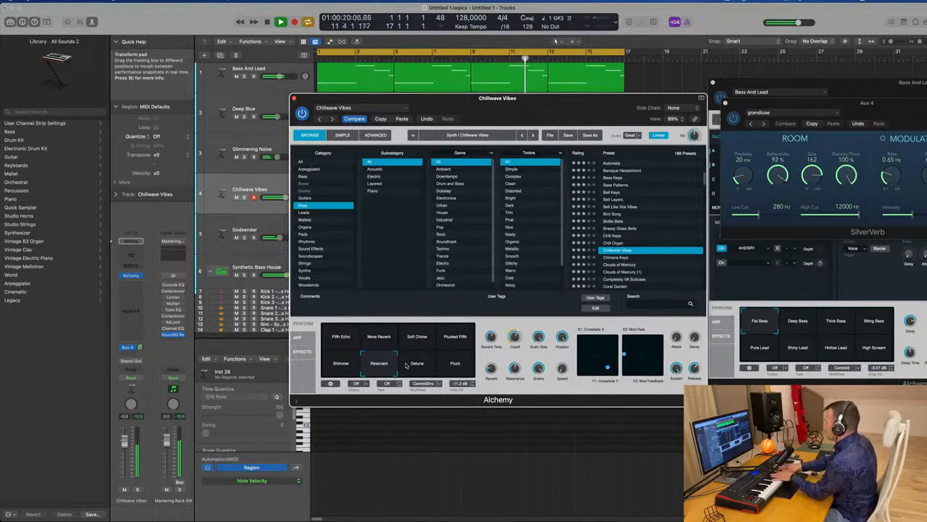
Raise the Chillwave Vibes track's Bus 4 send and set its volume to about 1.8 dB while comparing the Detune, Pluck and Resonant variations
click(128, 347)
click(144, 369)
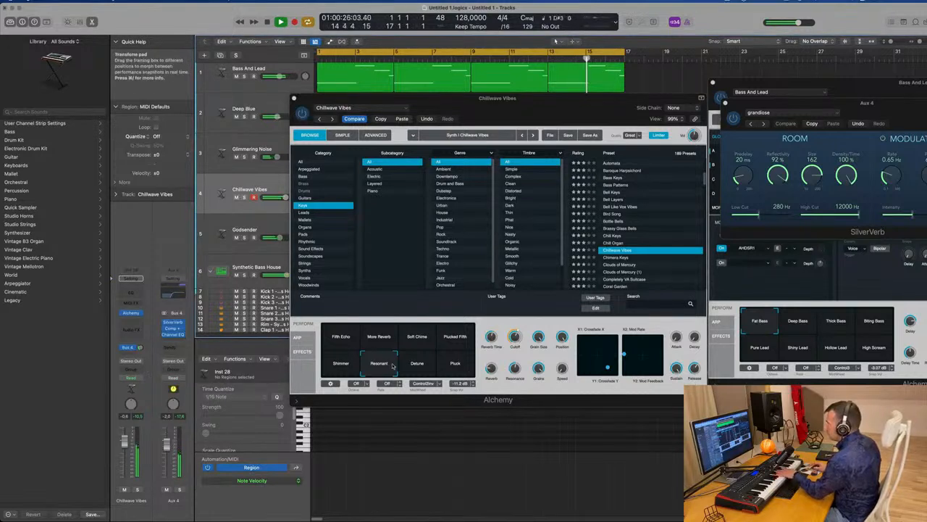
click(417, 367)
click(446, 369)
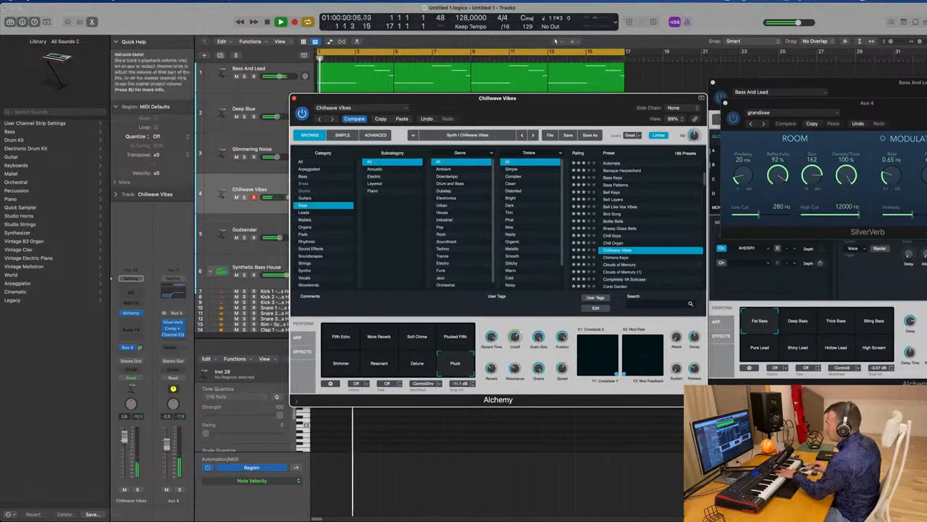
drag(125, 440, 125, 437)
click(374, 370)
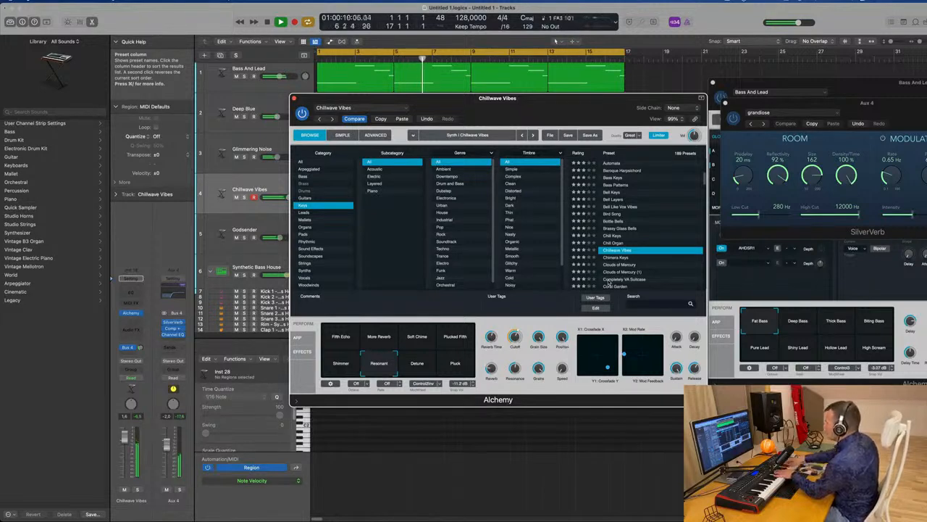
Audition the Chimera Keys preset and its variations up to Organ while adjusting the Bus 4 send and setting the volume to about -2.1 dB
click(617, 257)
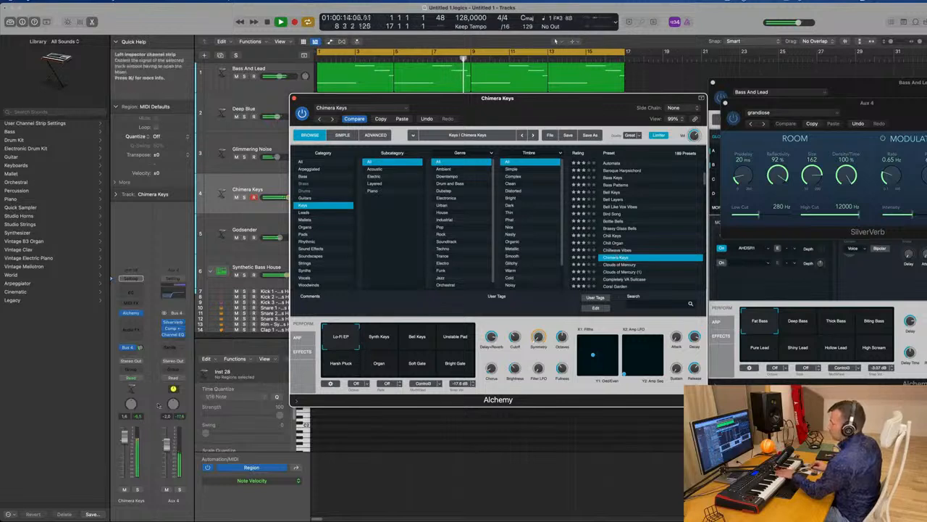
click(144, 372)
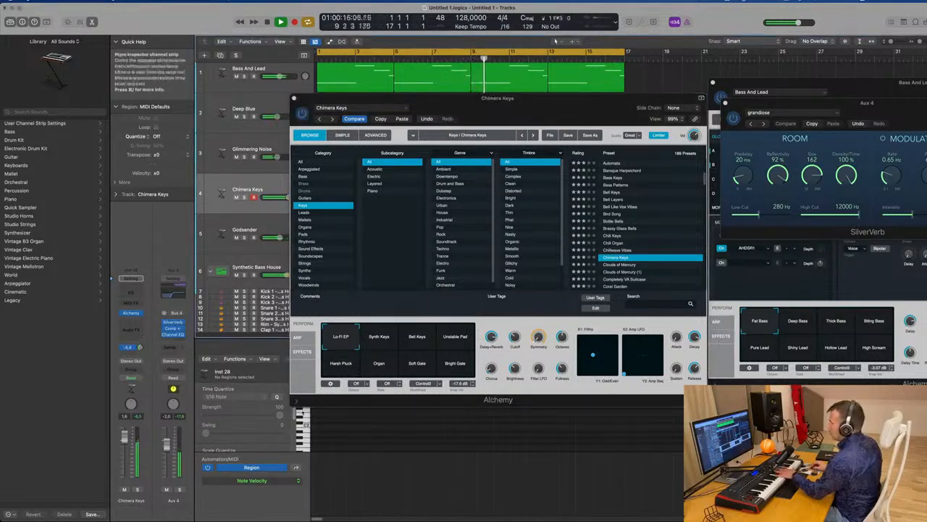
click(387, 341)
click(416, 340)
click(455, 337)
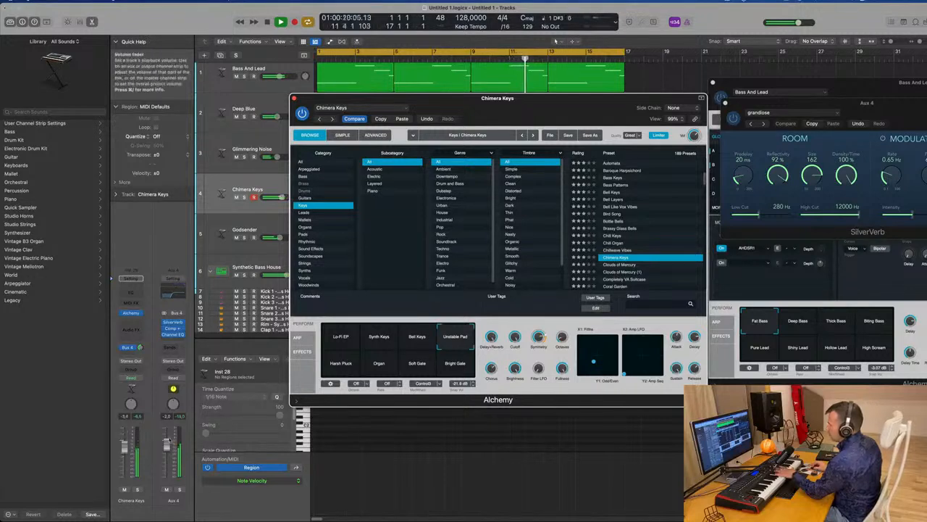
click(337, 372)
click(378, 366)
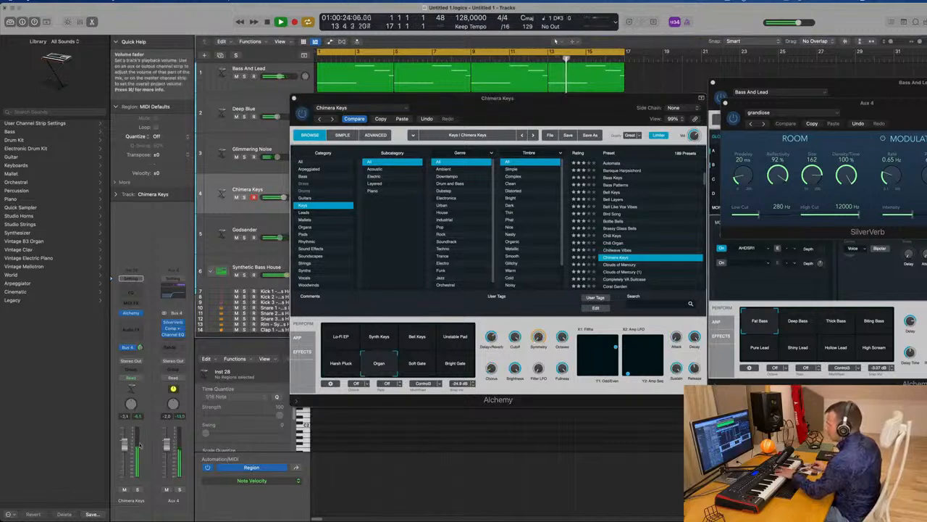
Load the Clouds of Mercury preset with its Ancient Plucks variation and record a melody over about the first ten bars
click(623, 265)
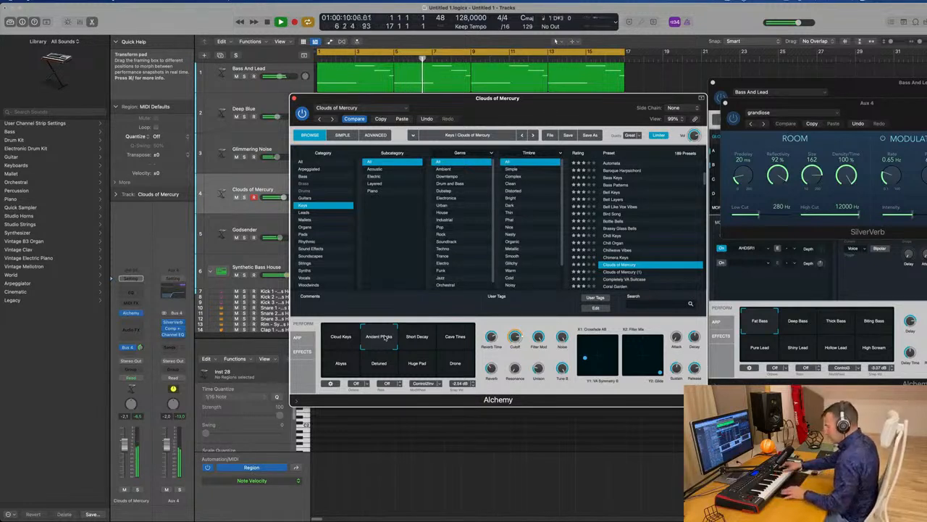
key(space)
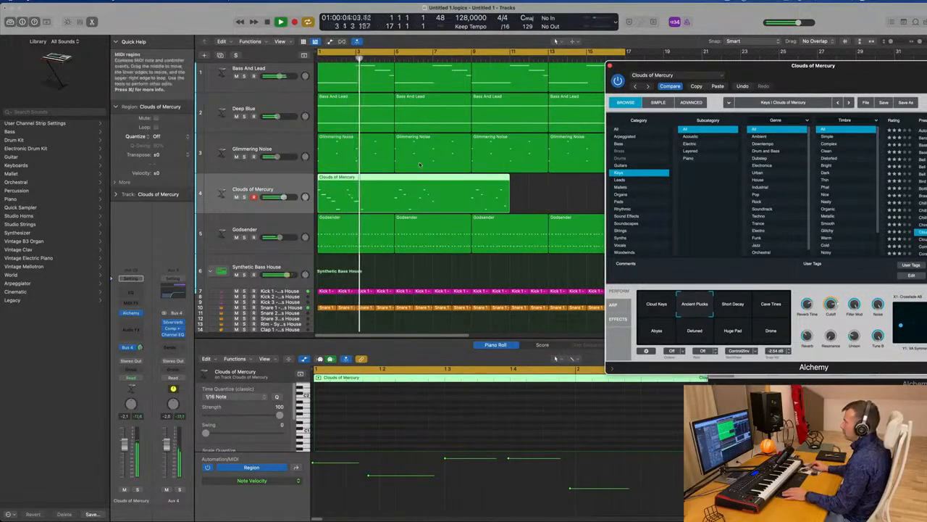
key(e)
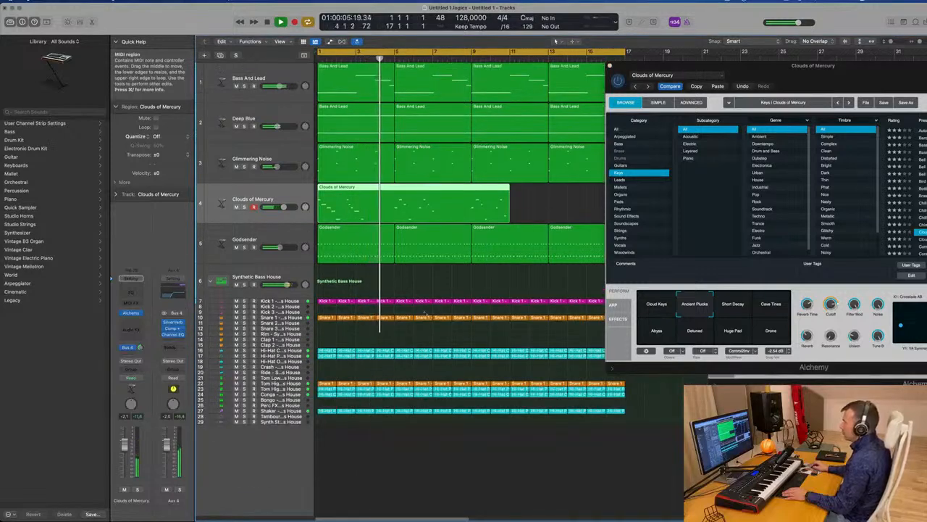
key(e)
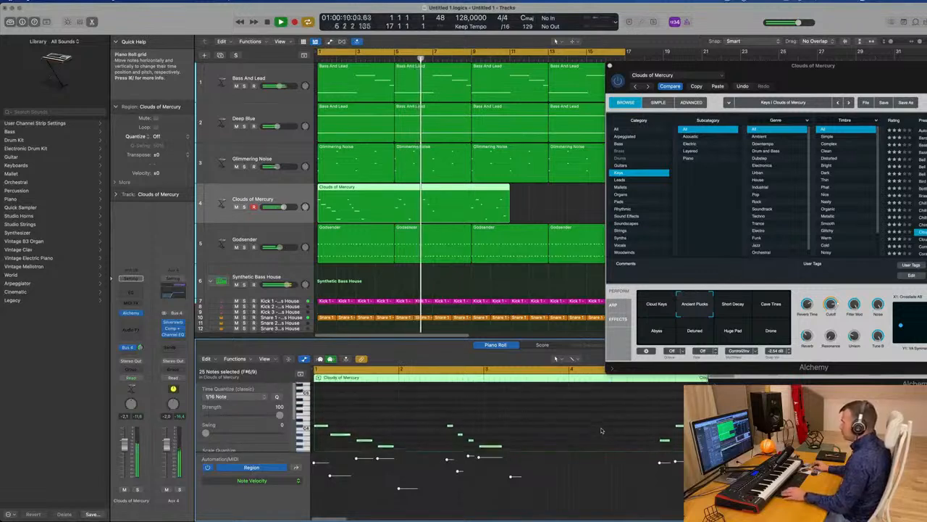
Adjust the notes in the Clouds of Mercury region so the phrase at bar 5 starts on the bar line, checking it in playback
key(Return)
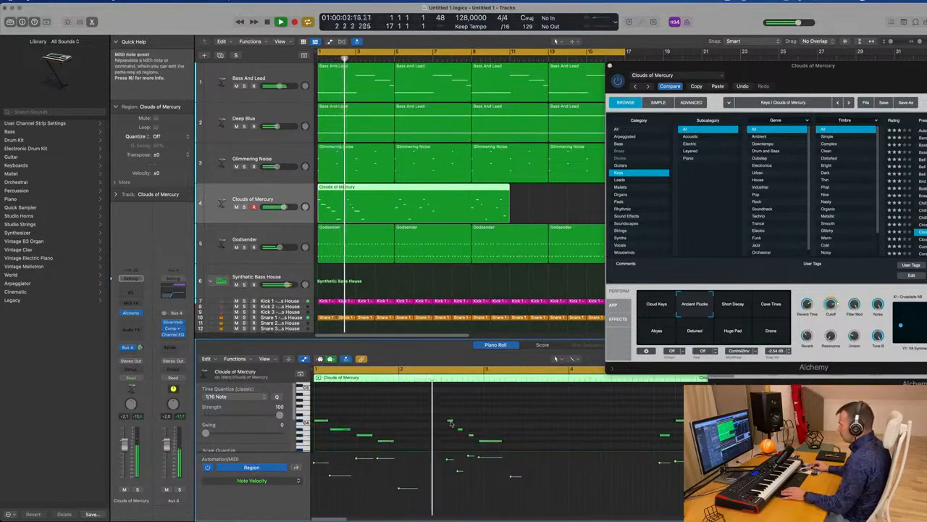
drag(457, 420, 657, 424)
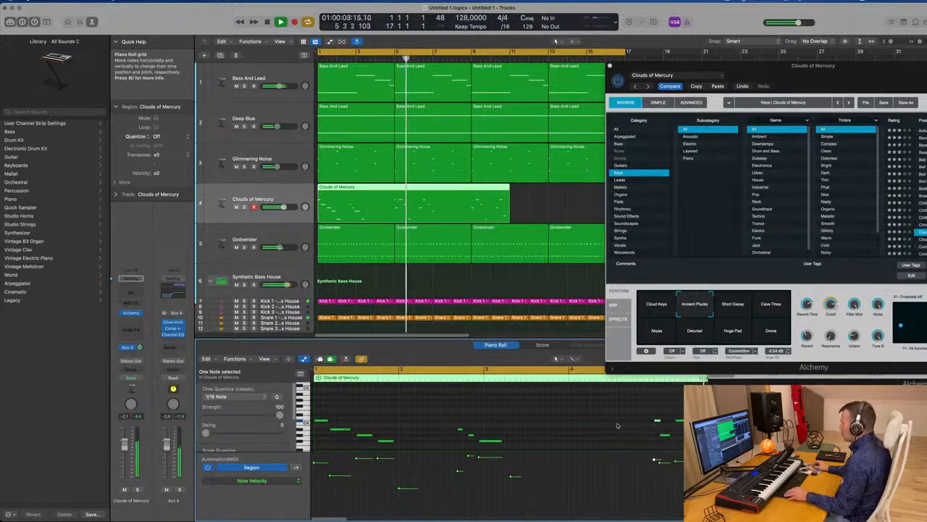
scroll(609, 424, down, 2)
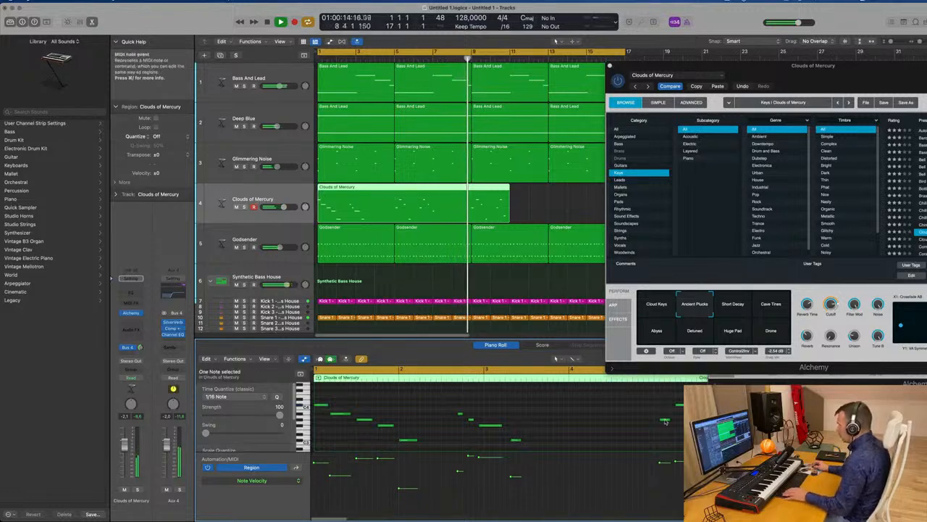
key(Return)
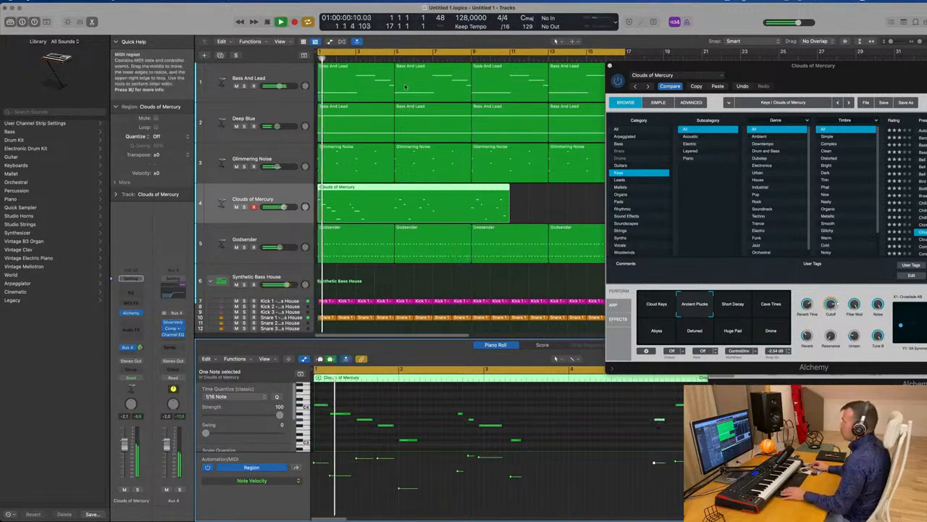
click(397, 56)
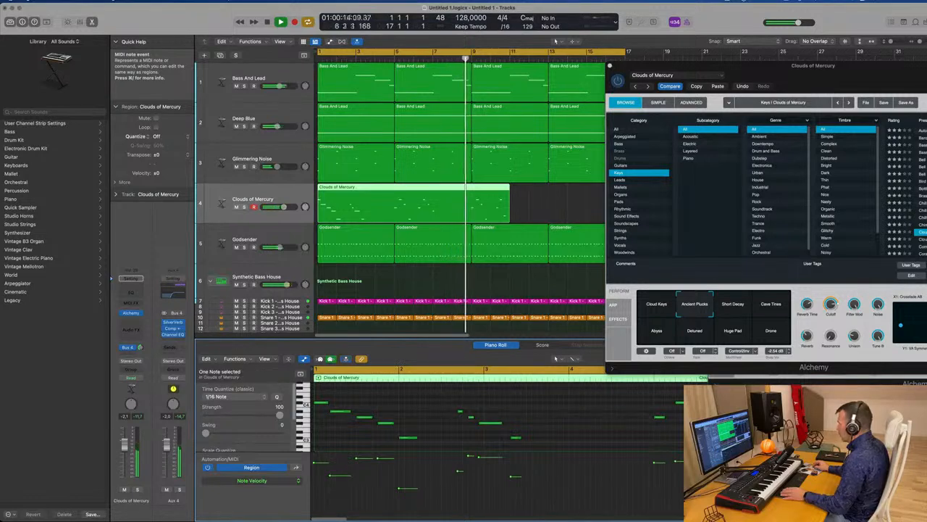
Cut the Clouds of Mercury recording down to the four-bar phrase that begins at bar 5 and place it at bar 1
key(Return)
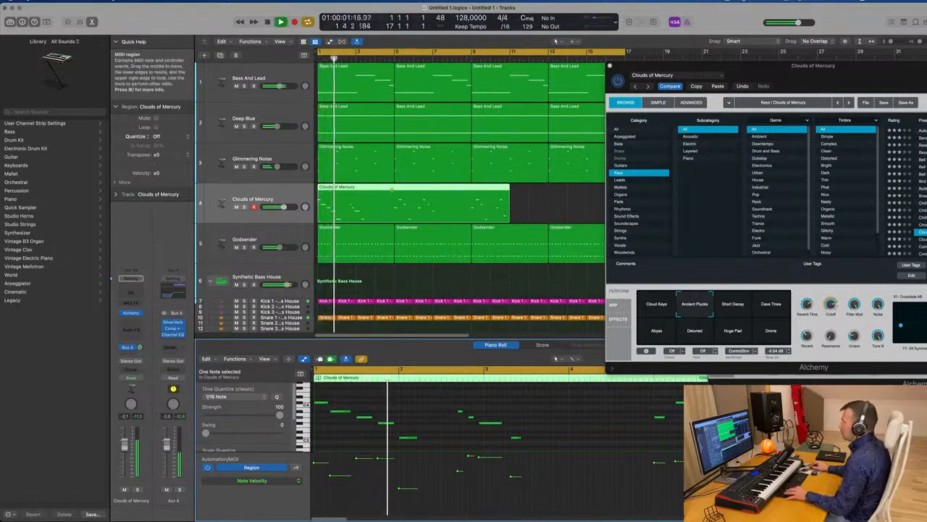
click(388, 193)
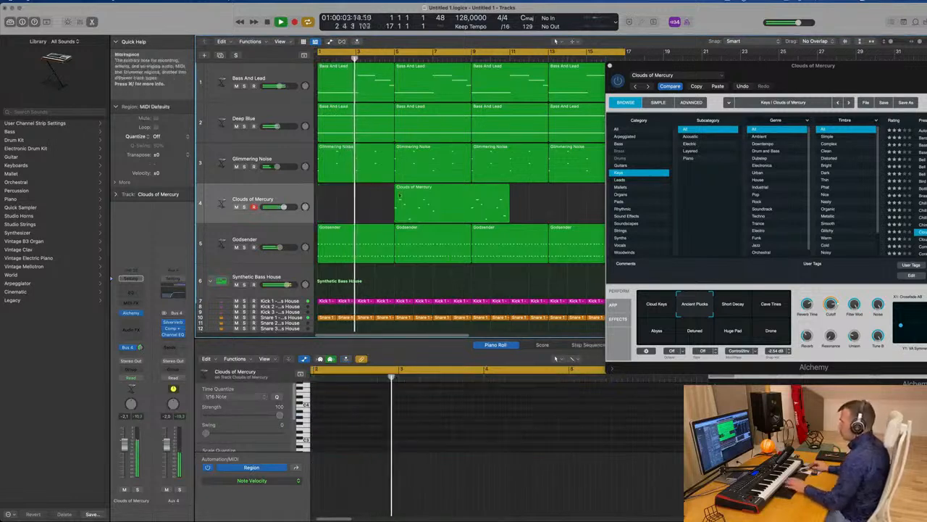
mouse_move(372, 189)
mouse_down()
mouse_move(356, 191)
mouse_move(372, 189)
mouse_up()
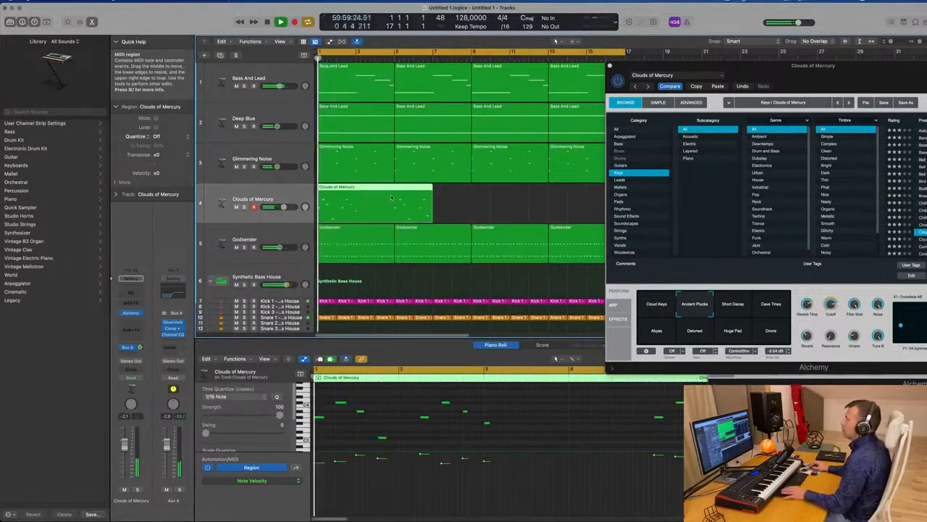
click(394, 190)
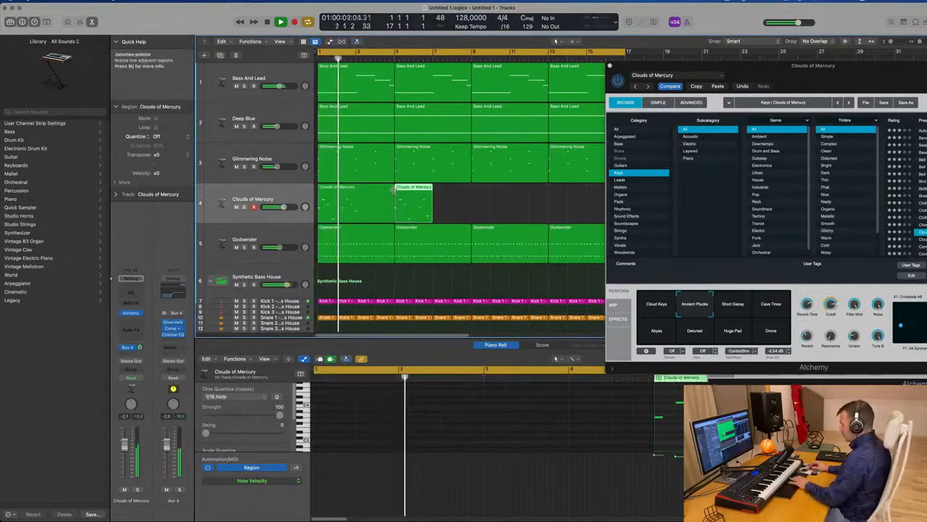
key(Delete)
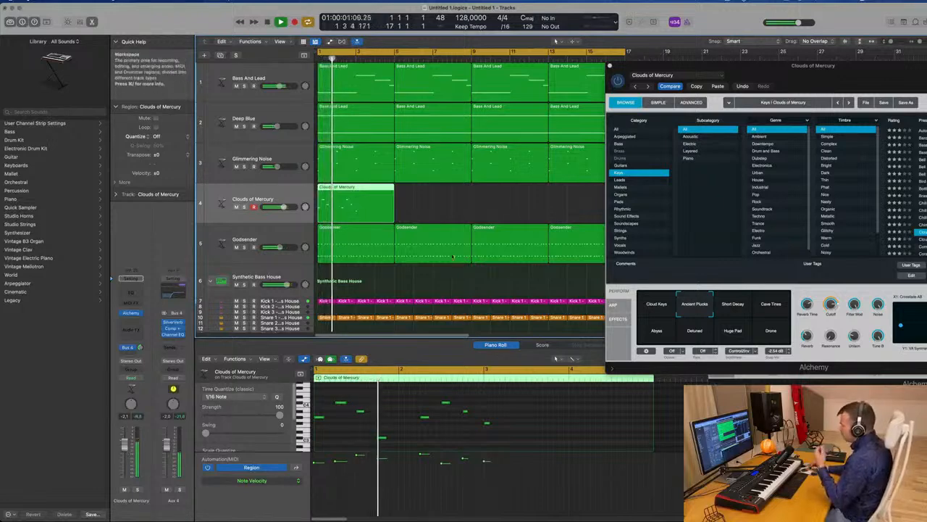
Audition the Clouds of Mercury variations Cave Tines, Abyss, Detuned, Huge Pad, Drone and Cloud Keys, and return to Ancient Plucks
drag(685, 278, 461, 282)
key(space)
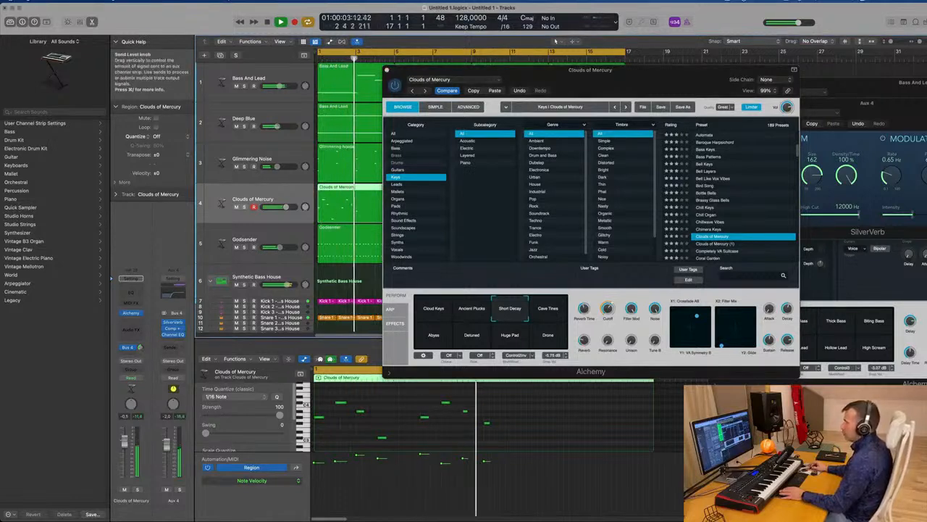
key(space)
click(543, 310)
click(430, 342)
click(473, 337)
click(509, 336)
click(538, 332)
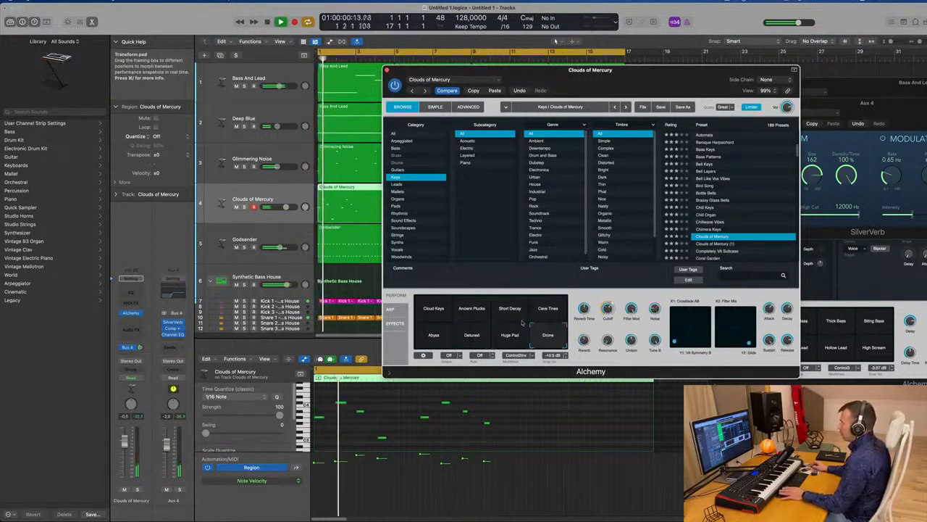
click(428, 309)
click(464, 311)
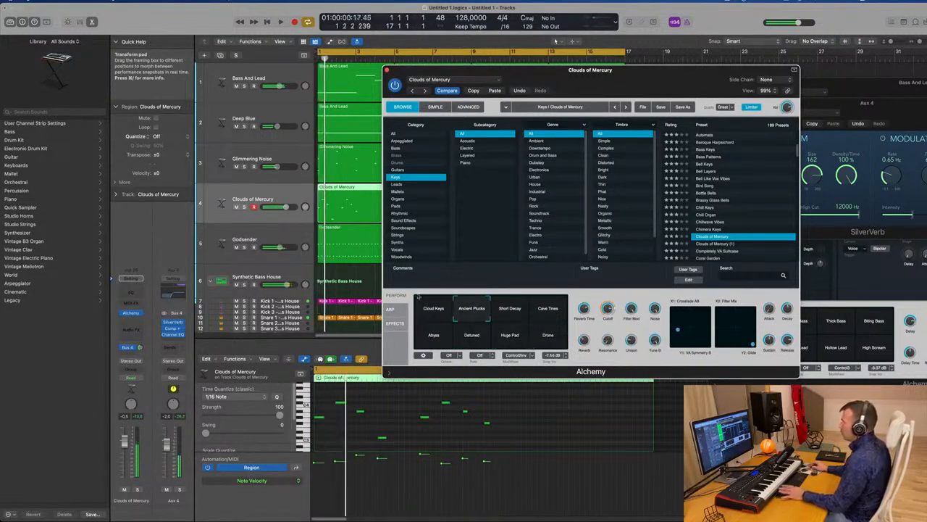
Lower the Clouds of Mercury track's volume slightly and shift the Ancient Plucks sound's XY pad 1 point while looping the phrase
click(124, 443)
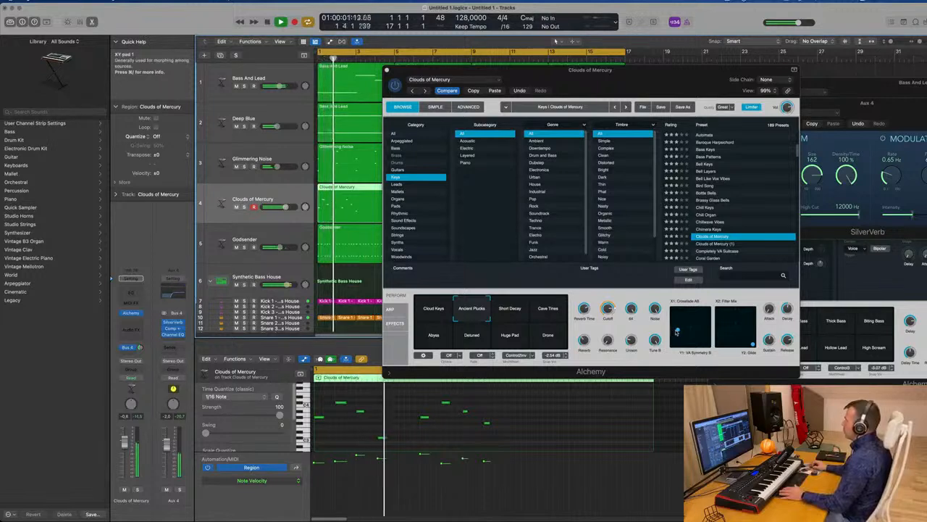
drag(677, 331, 692, 326)
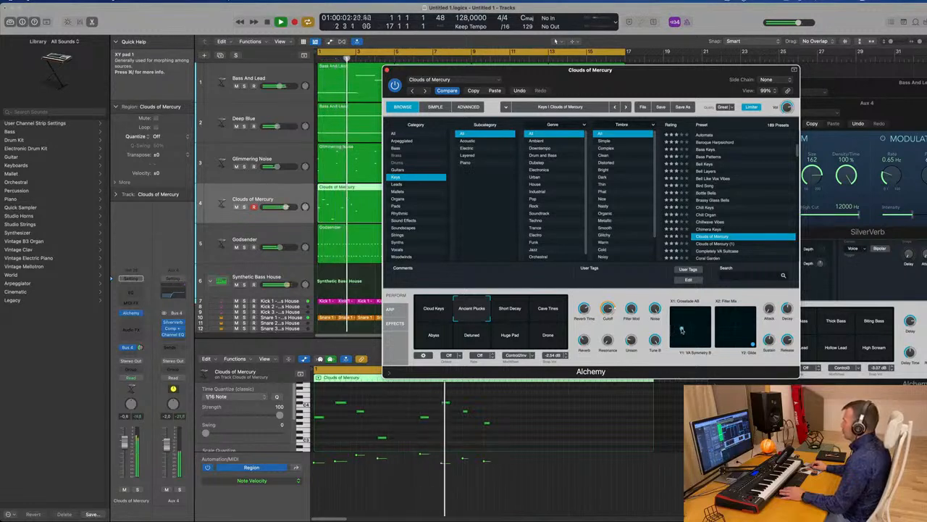
key(Return)
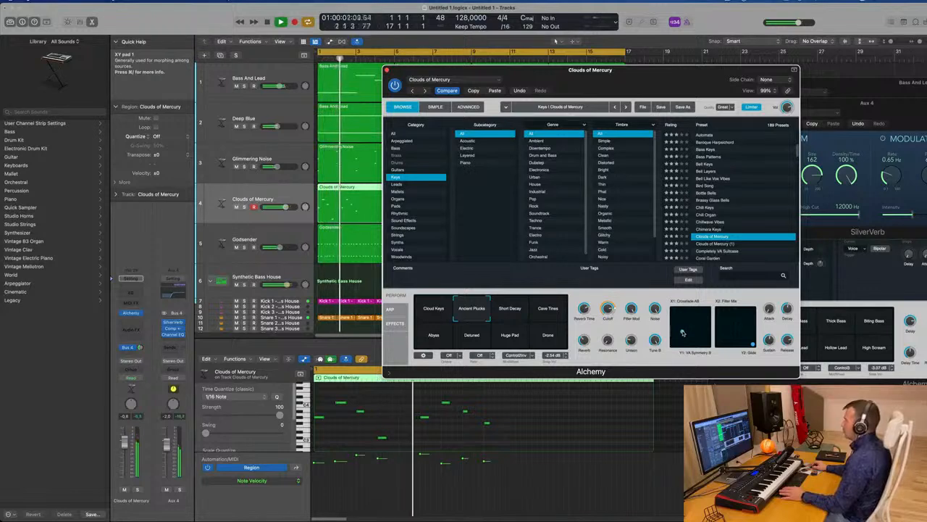
Compare the edited Alchemy sound with its saved Media setting and audition the Swell variation
click(445, 94)
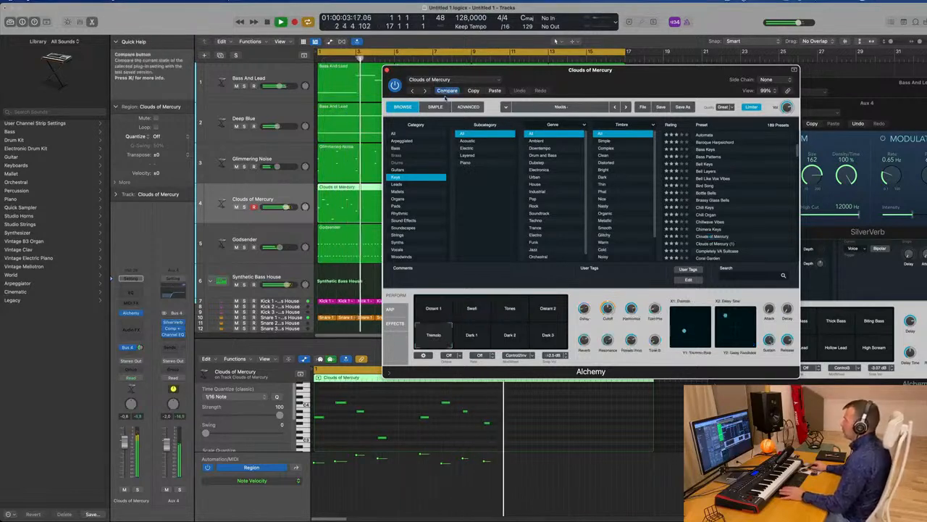
key(Return)
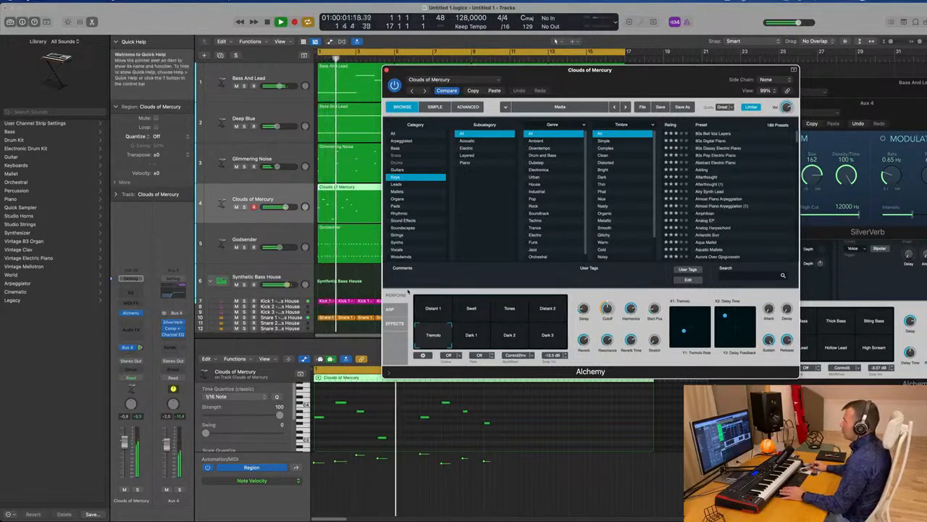
click(446, 90)
key(Return)
click(470, 314)
key(Return)
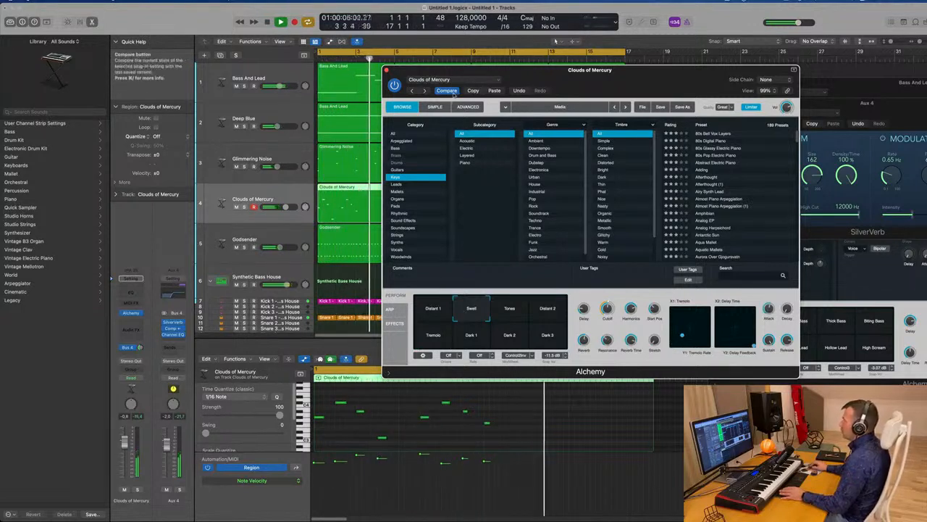
Undo the Swell selection and audition the Media sound's Swell, Distant 1 and Tremolo variations from the start of the phrase
click(519, 91)
key(Return)
mouse_move(640, 87)
mouse_down()
mouse_move(612, 100)
mouse_move(625, 96)
mouse_up()
click(455, 326)
key(Return)
click(419, 319)
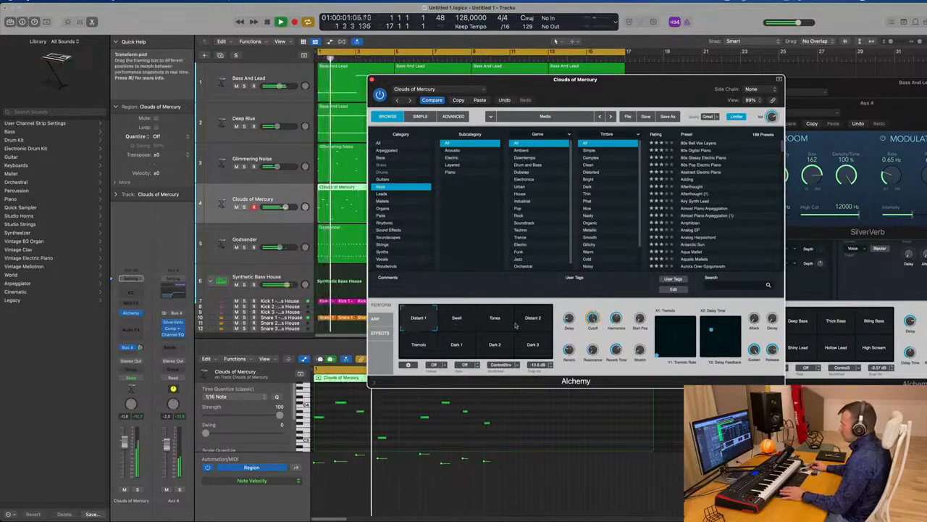
click(404, 353)
key(Return)
drag(655, 137, 684, 140)
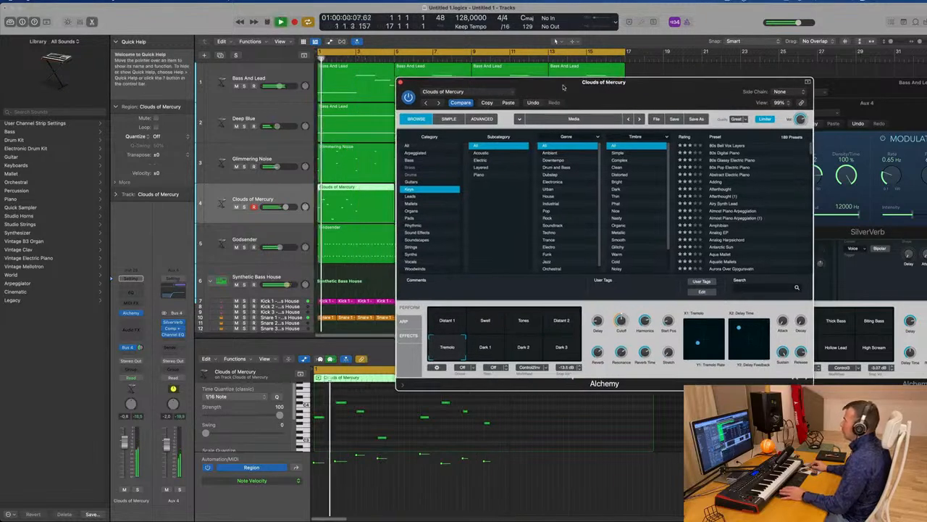
drag(510, 80, 488, 79)
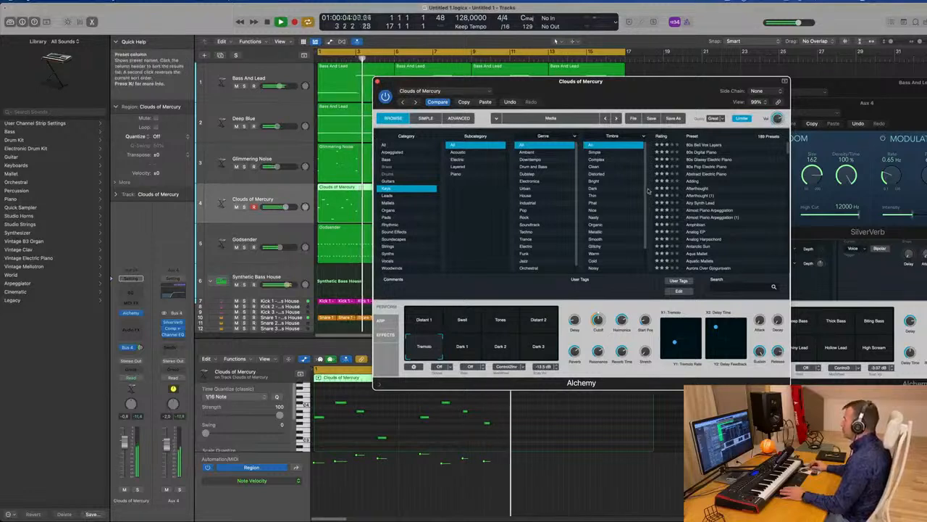
Undo the Alchemy variation changes step by step and redo them up to Distant 1
scroll(755, 209, down, 10)
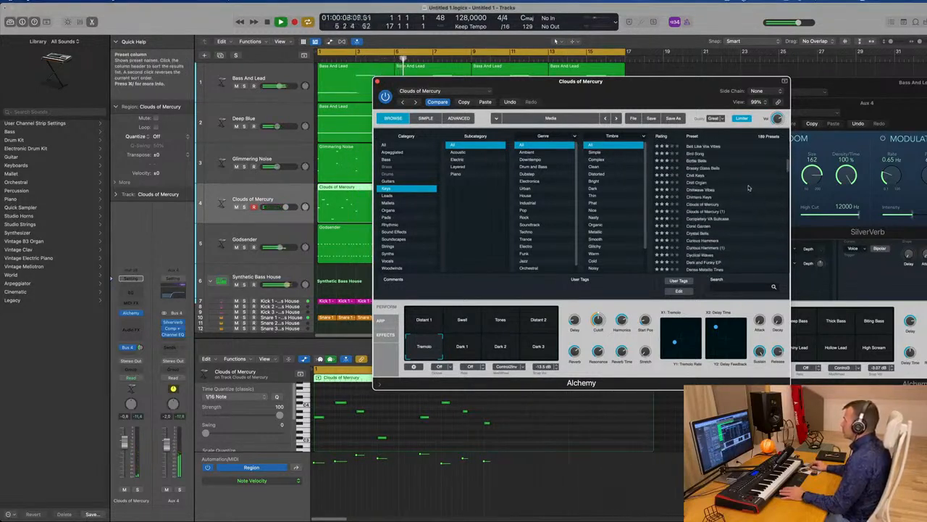
click(510, 103)
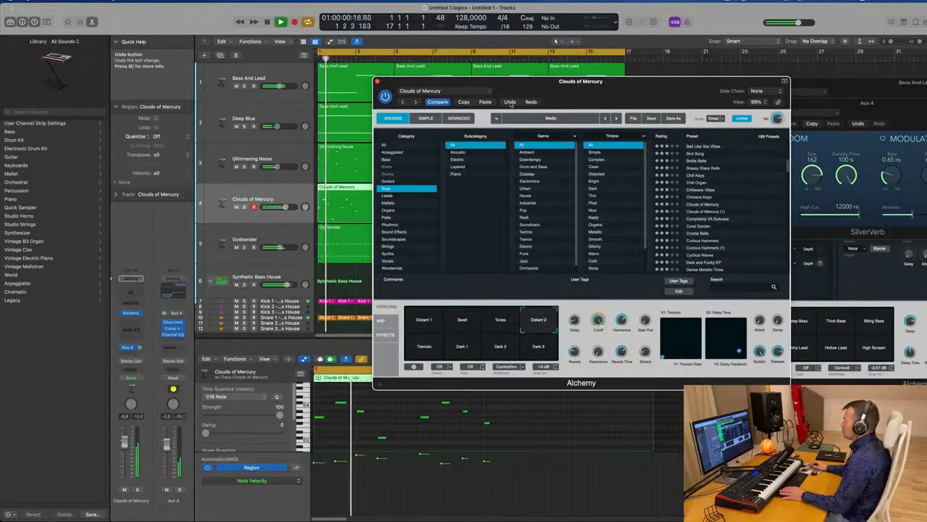
click(510, 102)
click(510, 102)
click(510, 102)
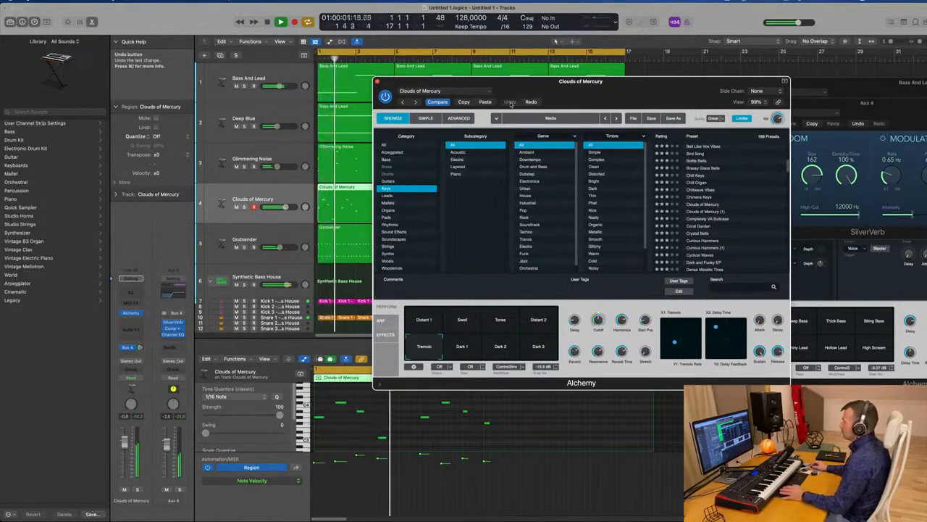
click(531, 101)
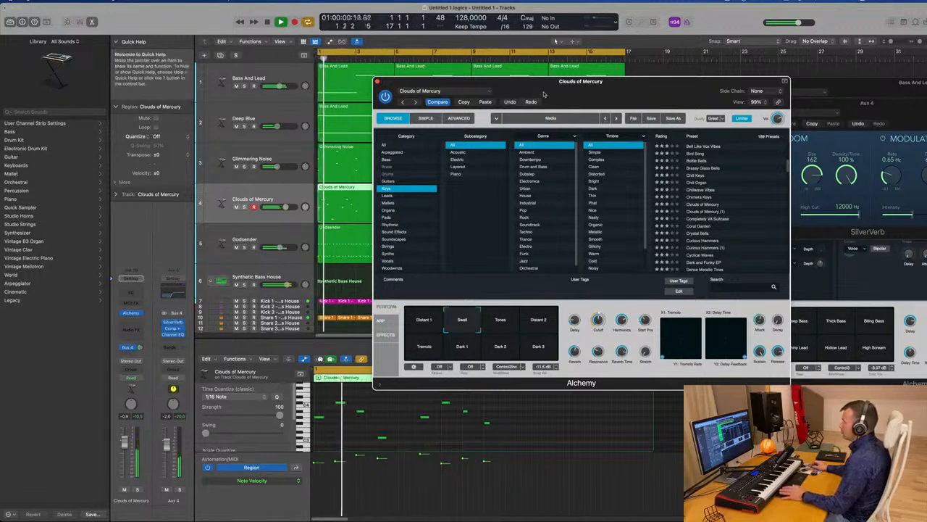
click(532, 101)
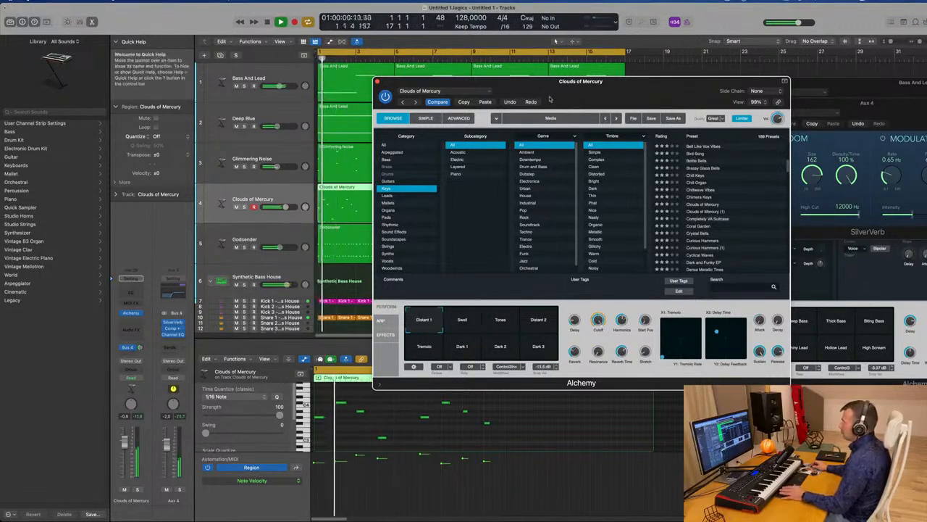
drag(535, 99, 525, 98)
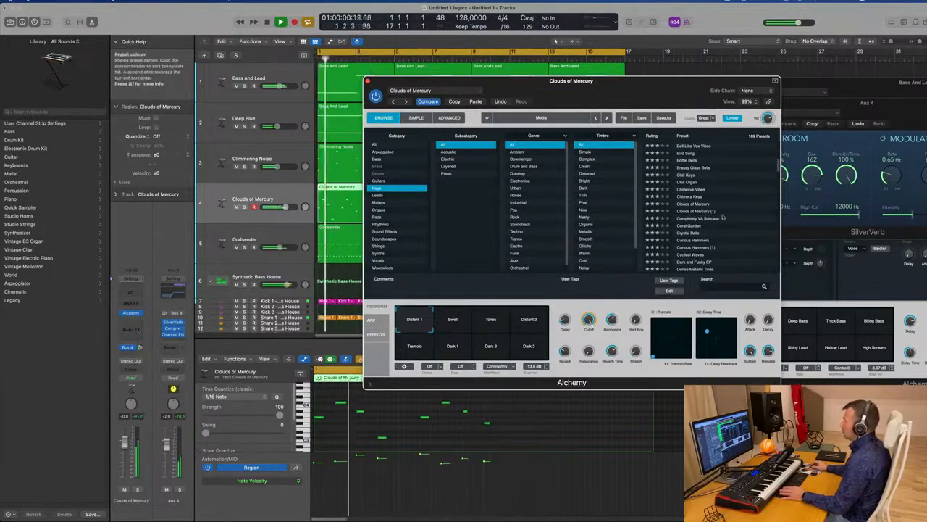
Audition the Distant Vintage Organ and Electro Funk Clav presets from the Keys category on the looping phrase
scroll(726, 220, down, 3)
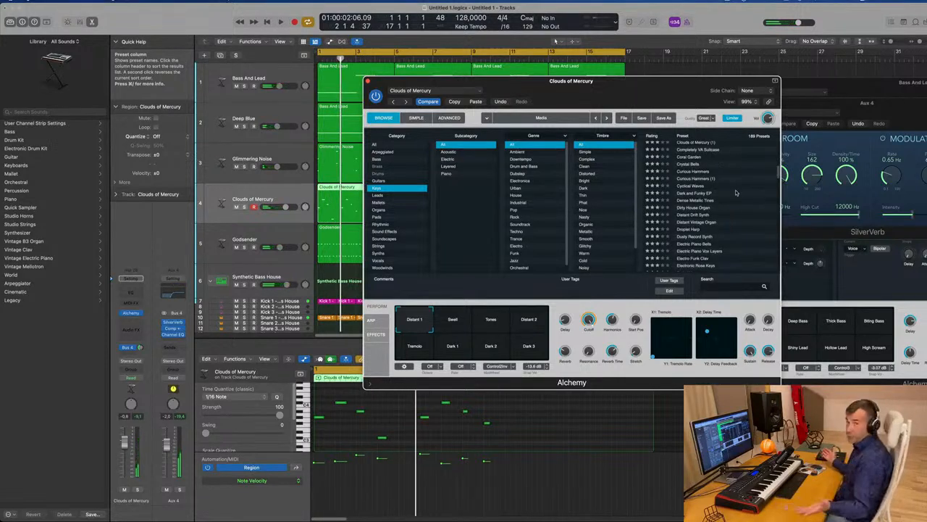
scroll(732, 200, down, 1)
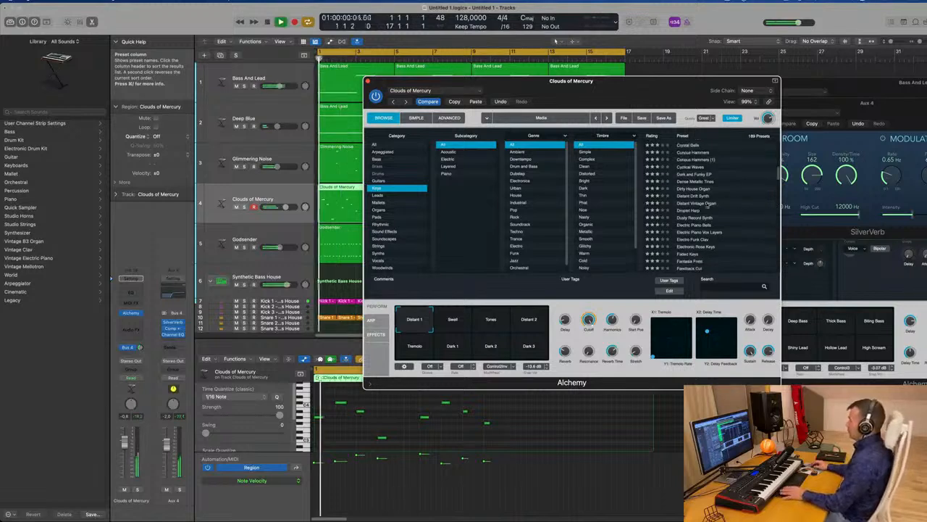
click(709, 203)
key(space)
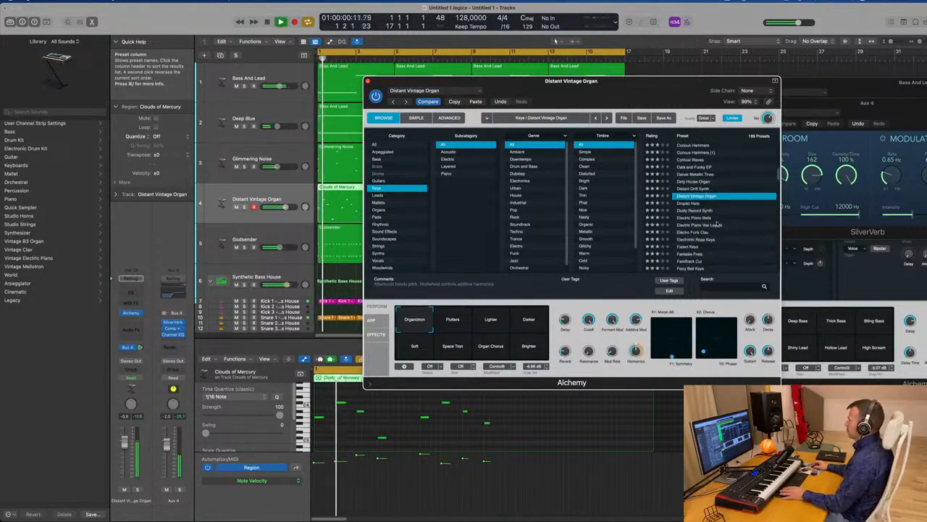
scroll(714, 217, down, 1)
click(722, 215)
Audition the Fantasia Frets, Flute Hold and Flute Phonics presets on the looping phrase
scroll(714, 213, down, 1)
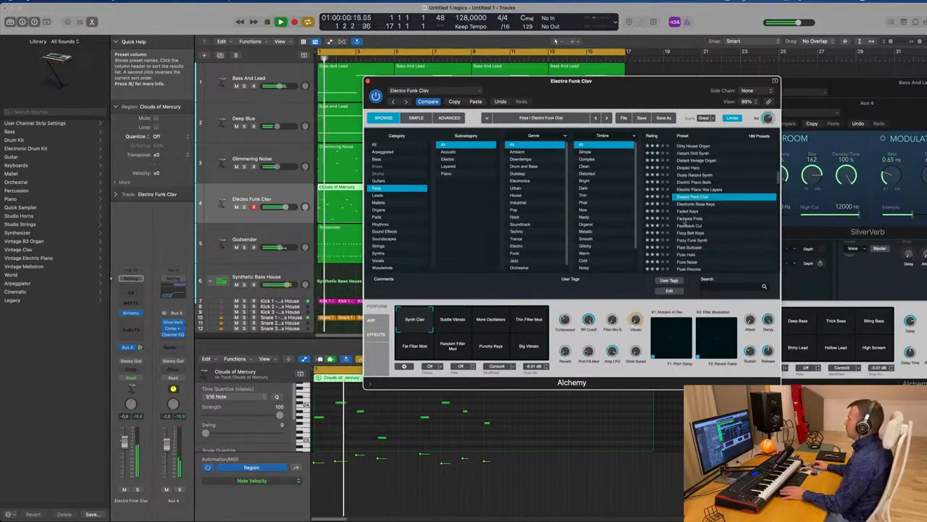
click(694, 218)
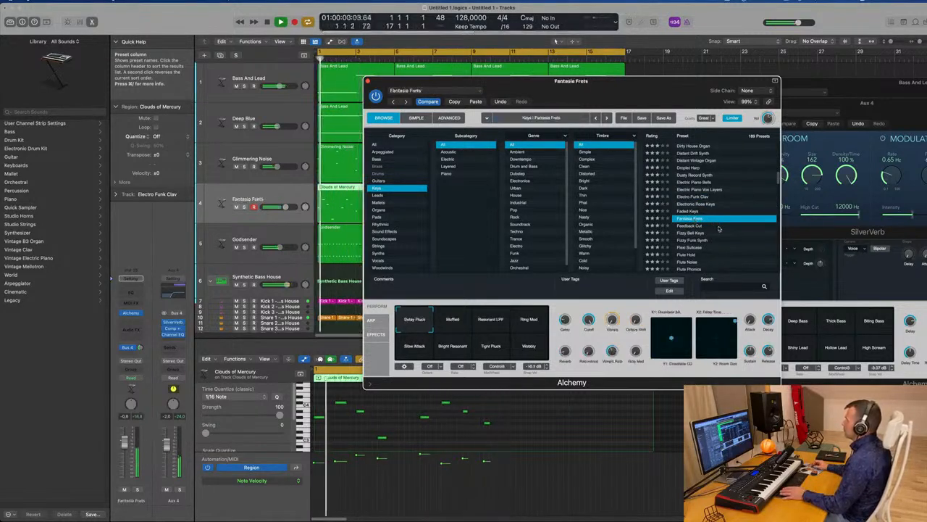
scroll(719, 229, down, 1)
click(694, 231)
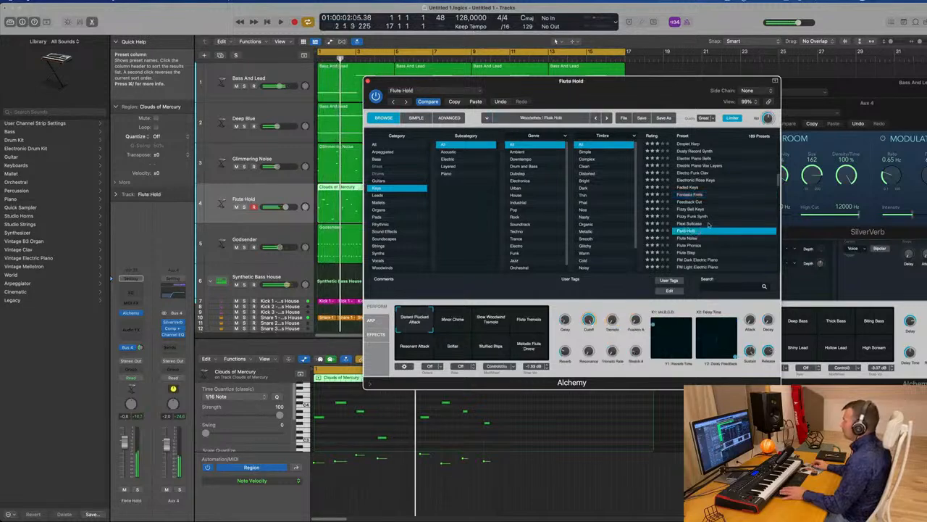
scroll(721, 220, down, 1)
click(685, 225)
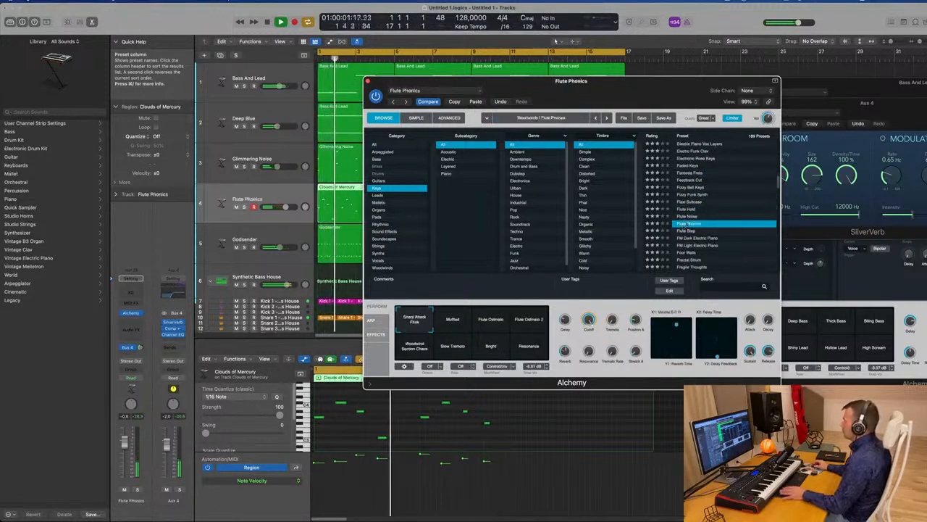
Audition the Flute Phonics variations, including Muffled, both Flute Ostinato versions, Woodwind Section Chaos, Slow Tremolo, Bright and Resonance, on the looping phrase
scroll(743, 205, down, 1)
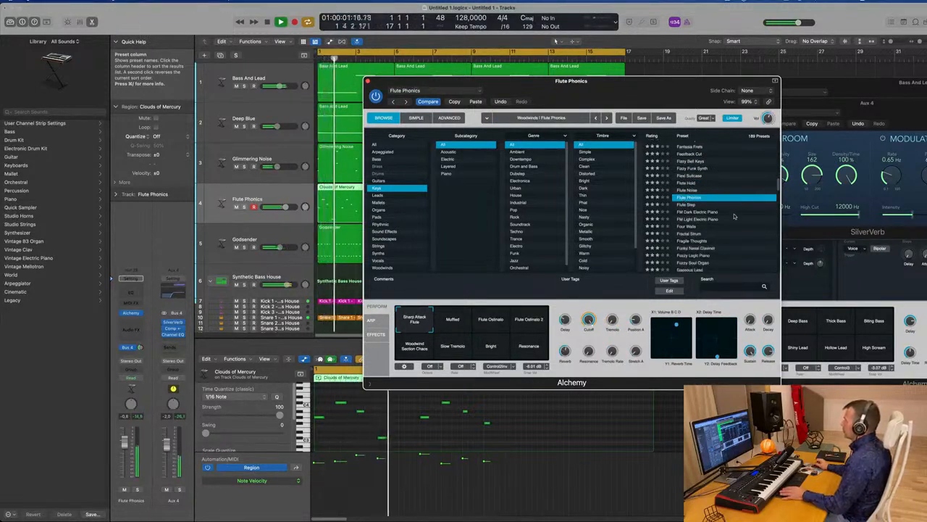
drag(507, 80, 610, 76)
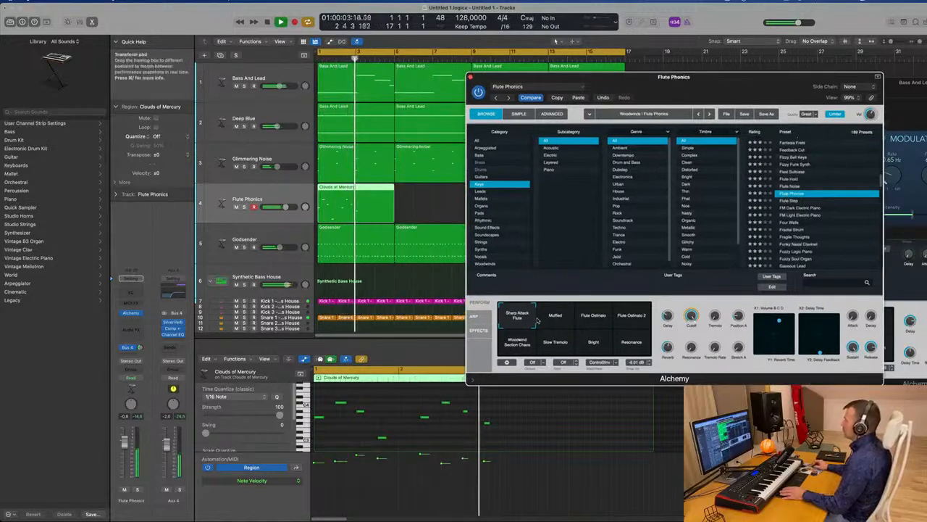
click(555, 317)
click(593, 317)
click(636, 319)
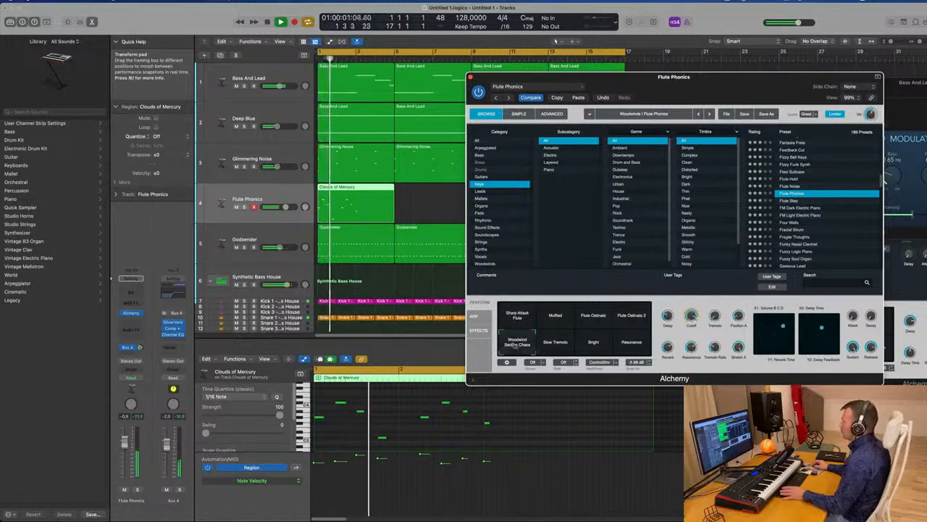
click(555, 342)
click(593, 343)
click(630, 342)
Audition the Four Walls, Hidden Voices and Jug Kalimba presets from the Keys category on the looping phrase
scroll(836, 227, down, 2)
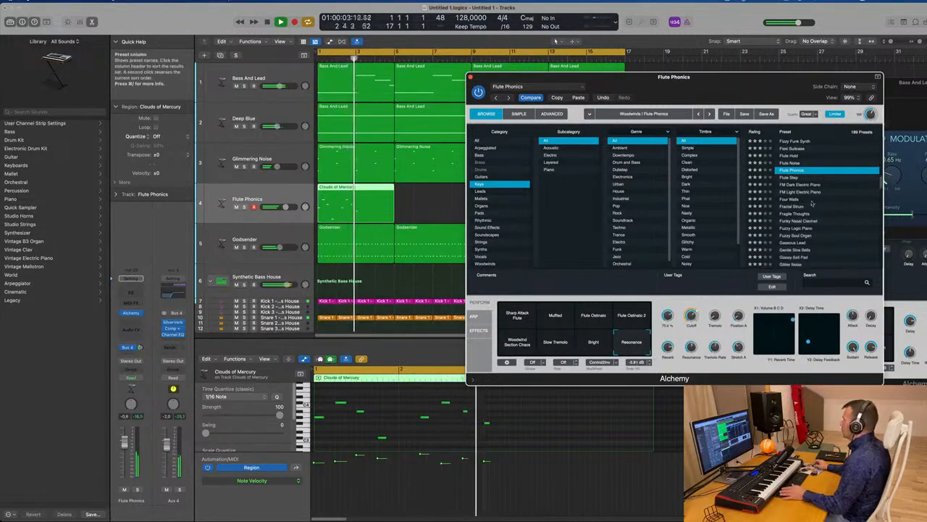
click(788, 200)
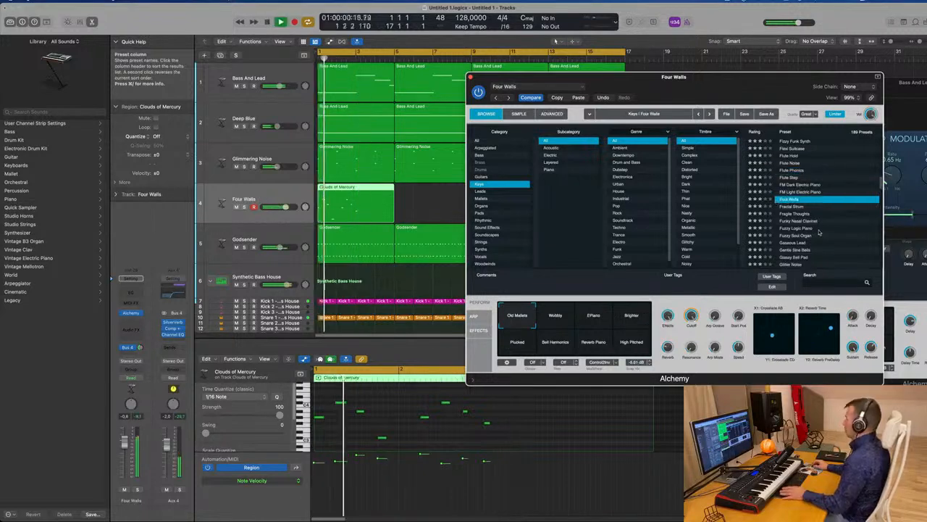
scroll(820, 232, down, 3)
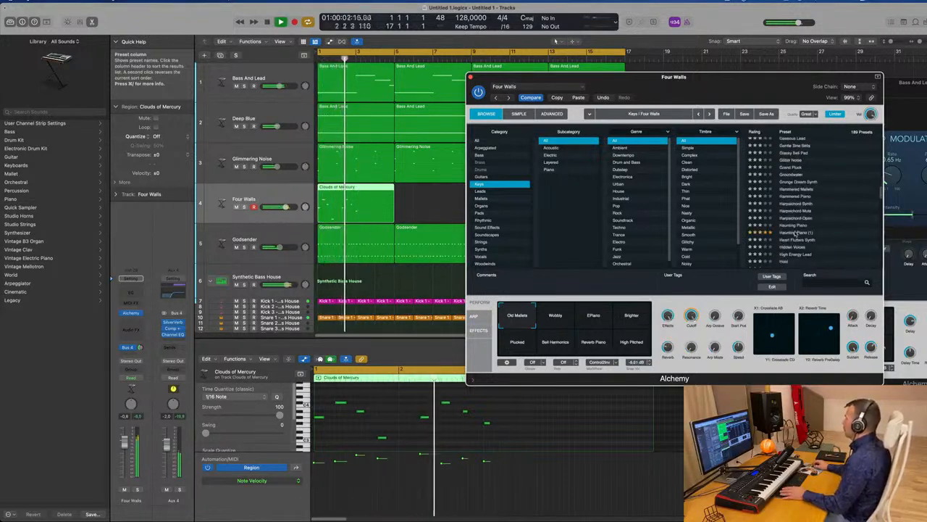
click(794, 247)
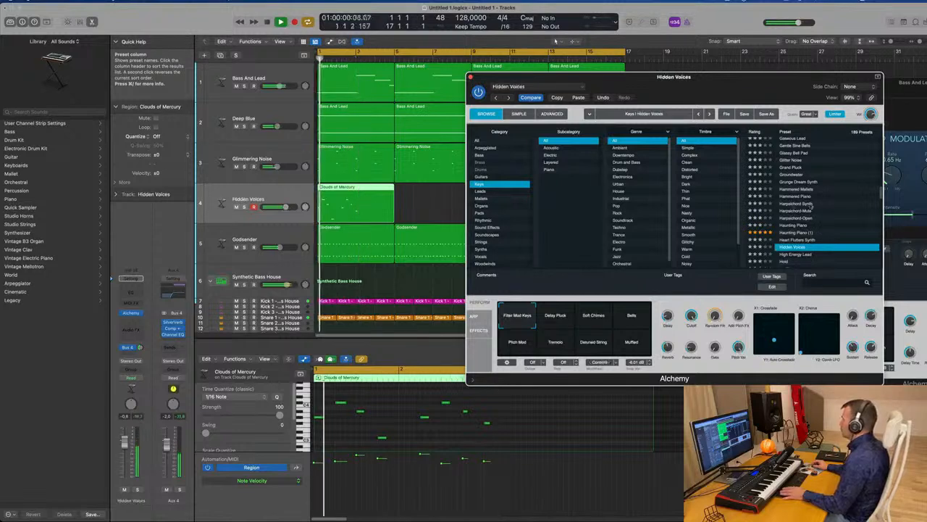
scroll(827, 202, down, 2)
click(787, 231)
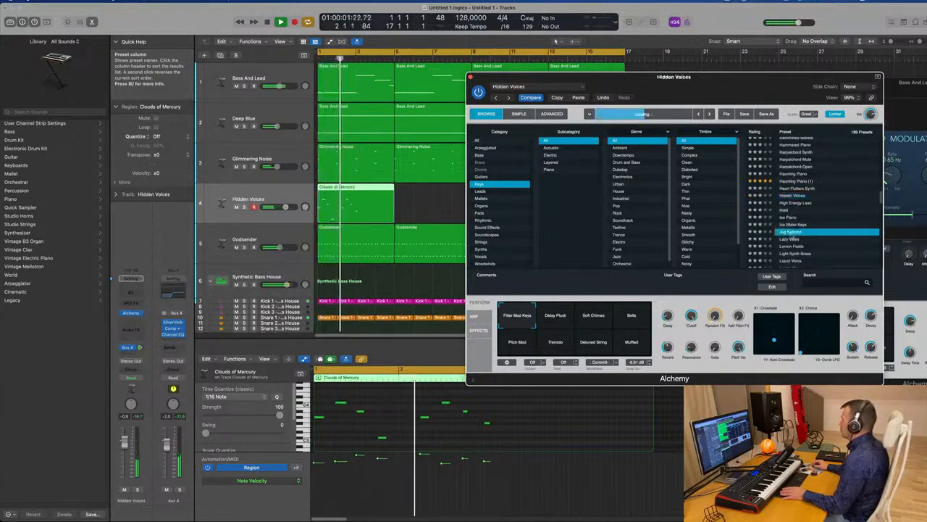
Audition the Lazy Vibes and Lemon Fields presets on the looping phrase
scroll(829, 216, down, 2)
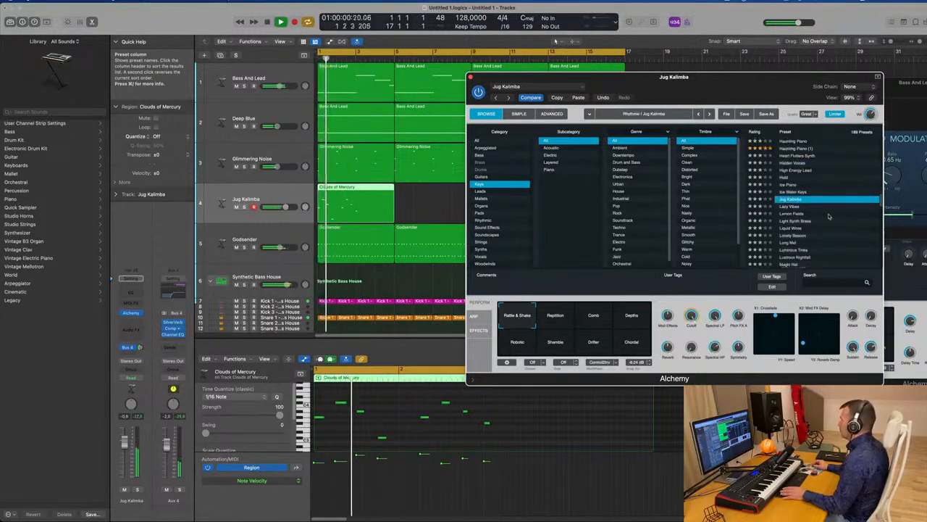
click(782, 206)
scroll(821, 210, down, 2)
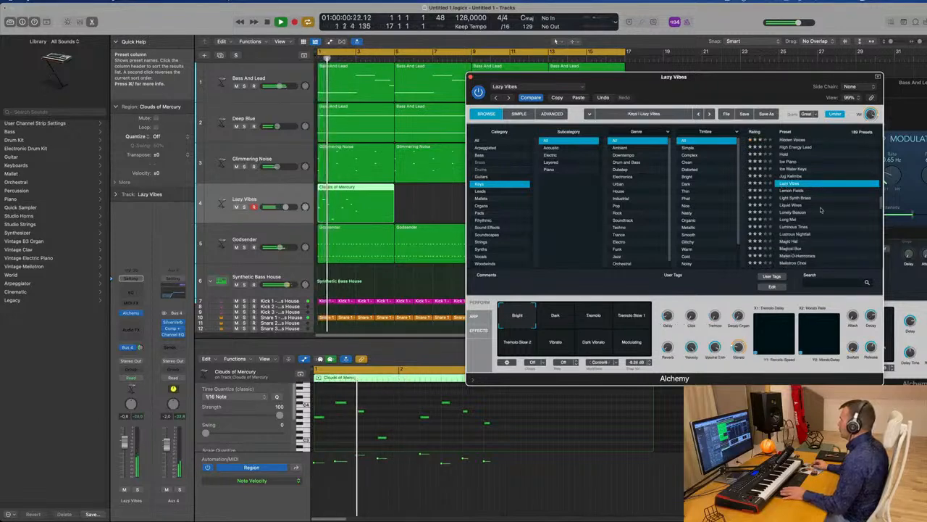
click(788, 191)
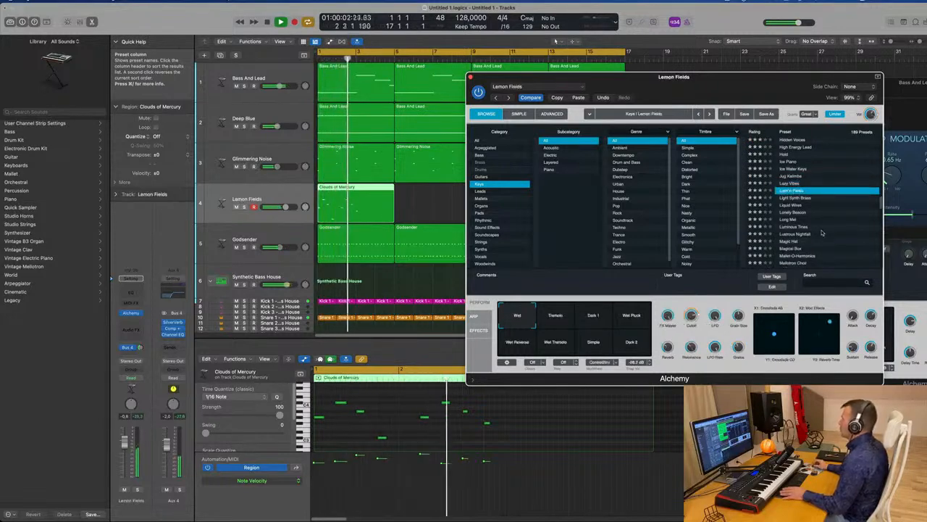
drag(739, 76, 668, 67)
Return to the earlier Keys presets and audition Chill Keys, Chill Organ and Chimera Keys on the looping phrase
scroll(721, 203, up, 10)
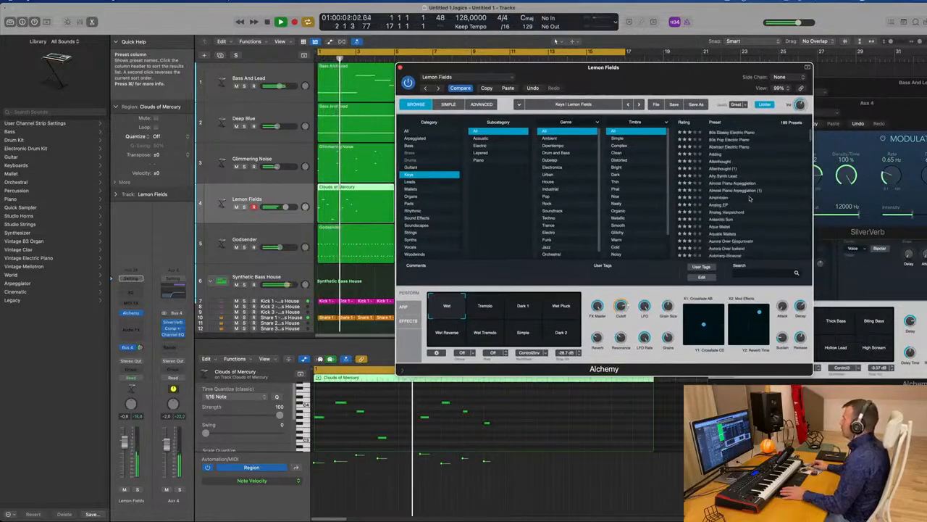
click(724, 205)
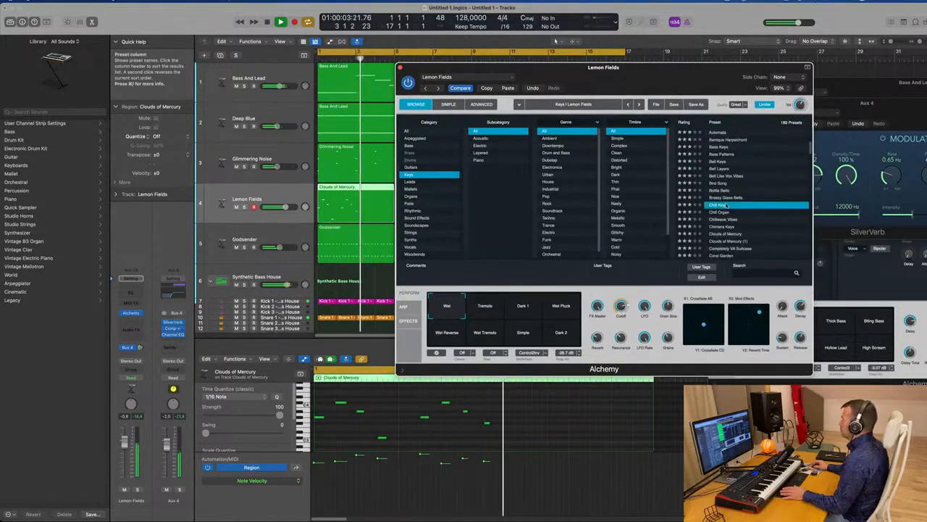
scroll(739, 204, down, 1)
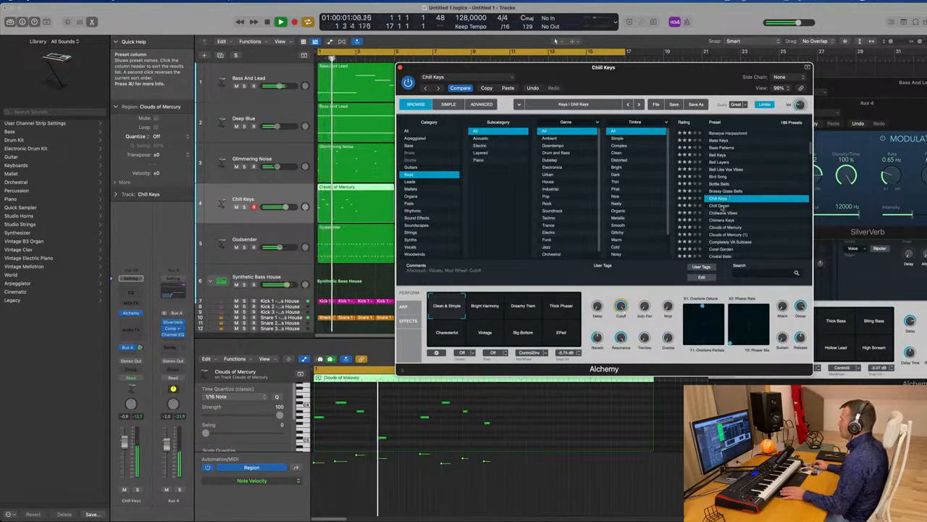
click(722, 206)
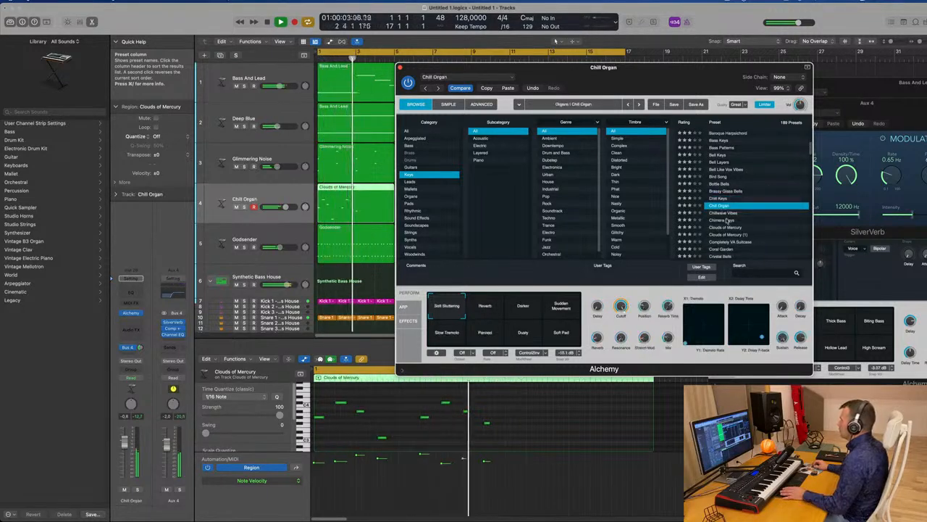
click(727, 220)
Audition the Coral Garden and Dense Metallic Tines presets on the looping phrase
scroll(763, 207, down, 2)
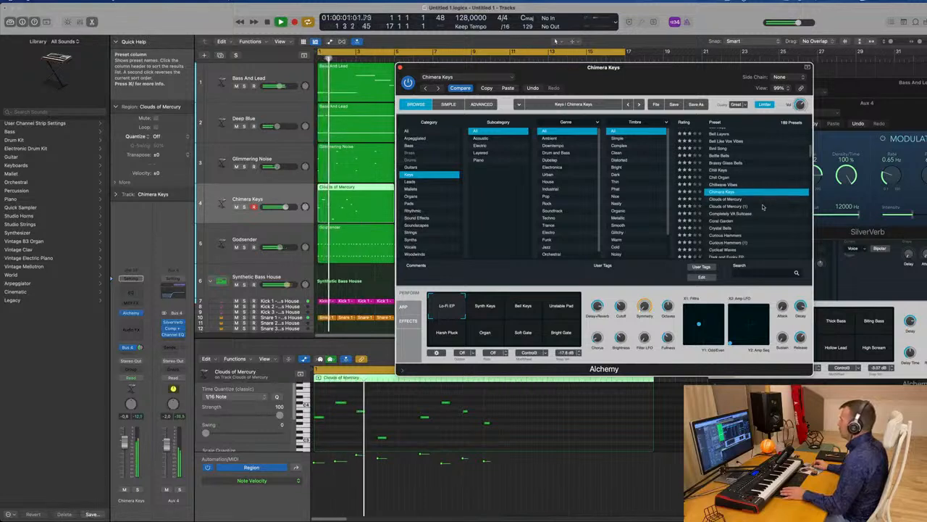
scroll(763, 208, down, 3)
click(760, 198)
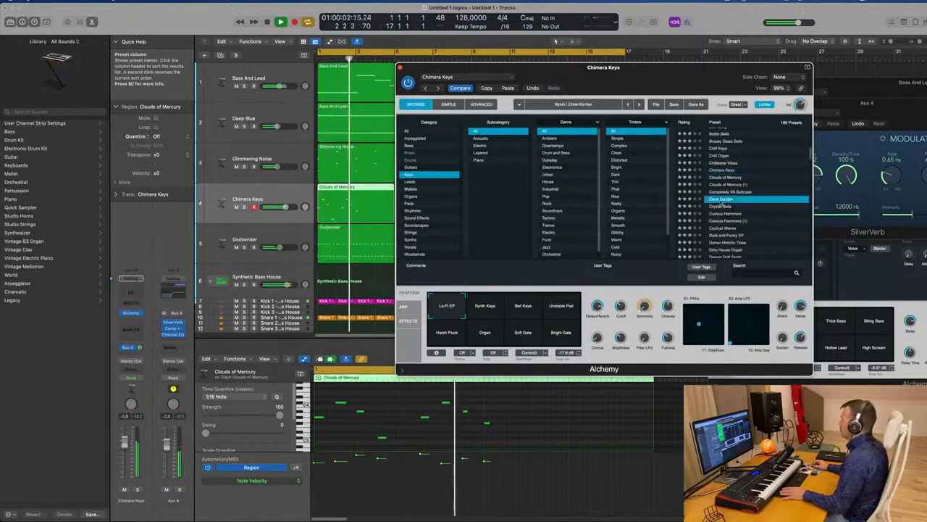
scroll(760, 213, down, 2)
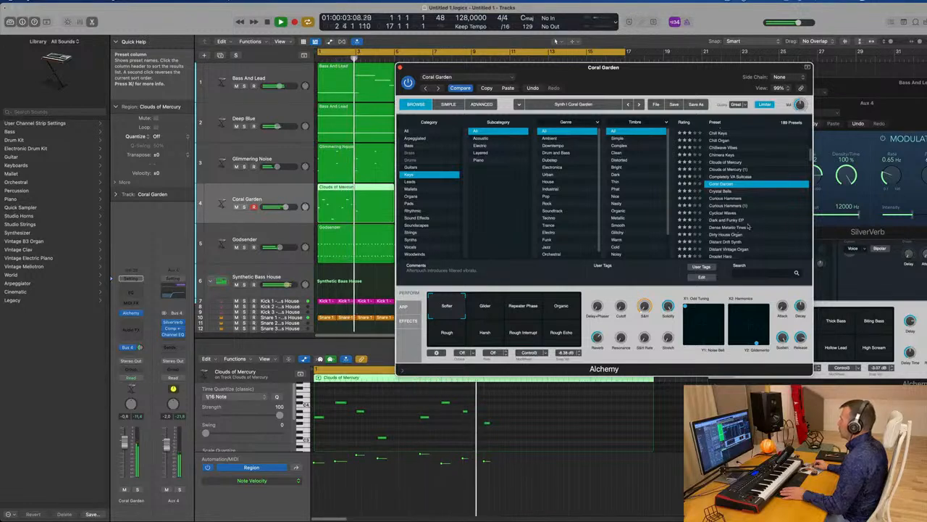
click(768, 227)
Audition the Distant Vintage Organ preset again and compare it with Dusty Record Synth on the looping phrase
scroll(769, 221, down, 4)
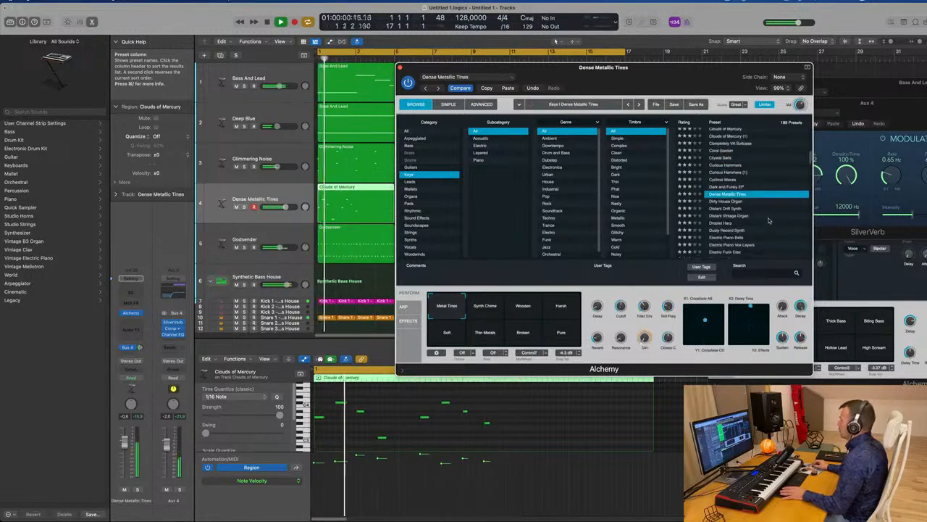
click(732, 215)
scroll(736, 211, down, 3)
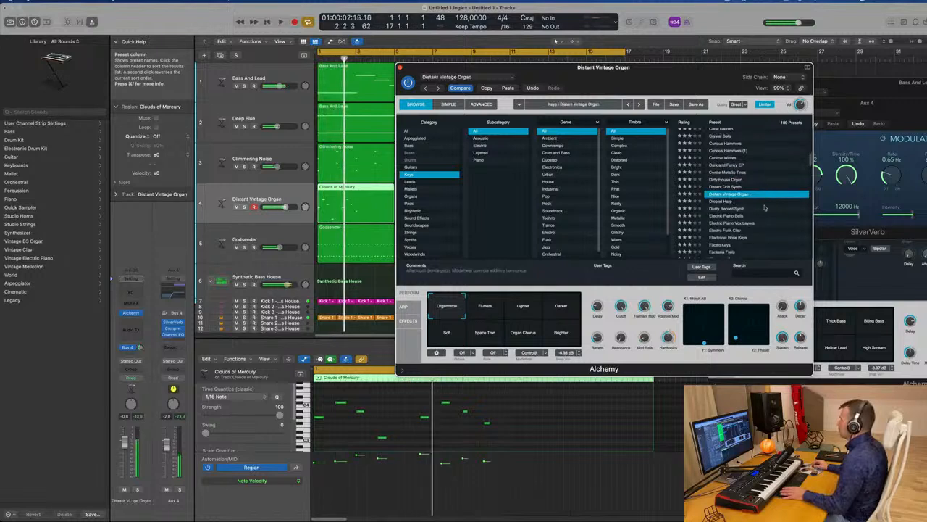
click(739, 208)
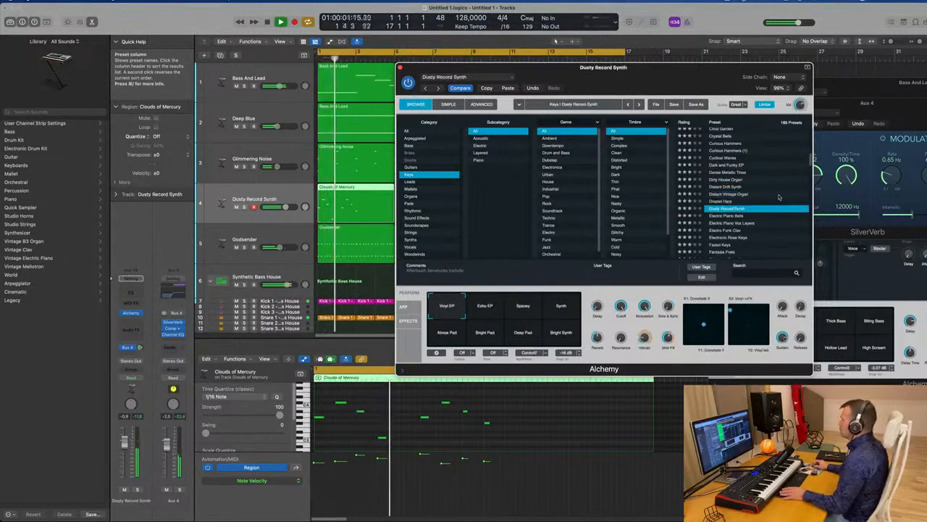
Audition the Fizzy Bell Keys preset with its Dark Tremolo, Dark Tremolo Sweep Up and Warm Stretch variations
scroll(780, 196, down, 1)
scroll(768, 206, down, 5)
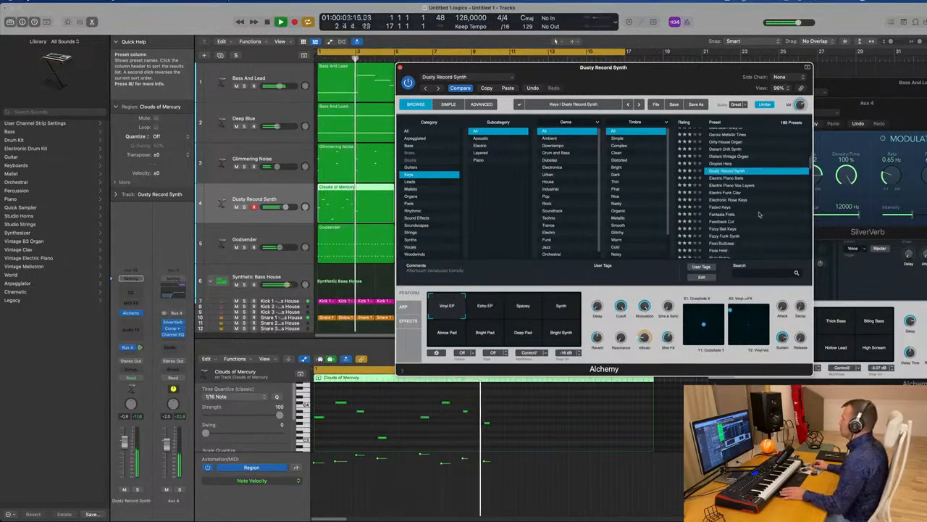
click(725, 221)
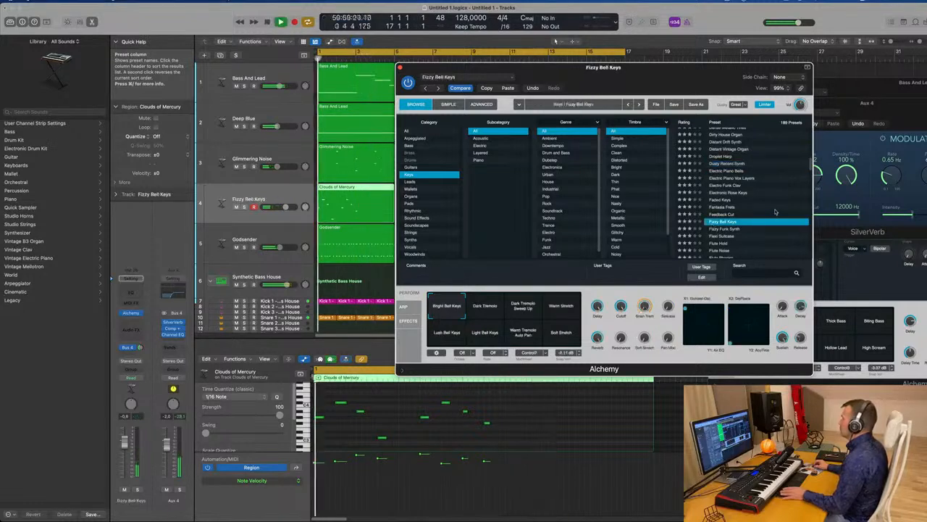
scroll(775, 211, down, 2)
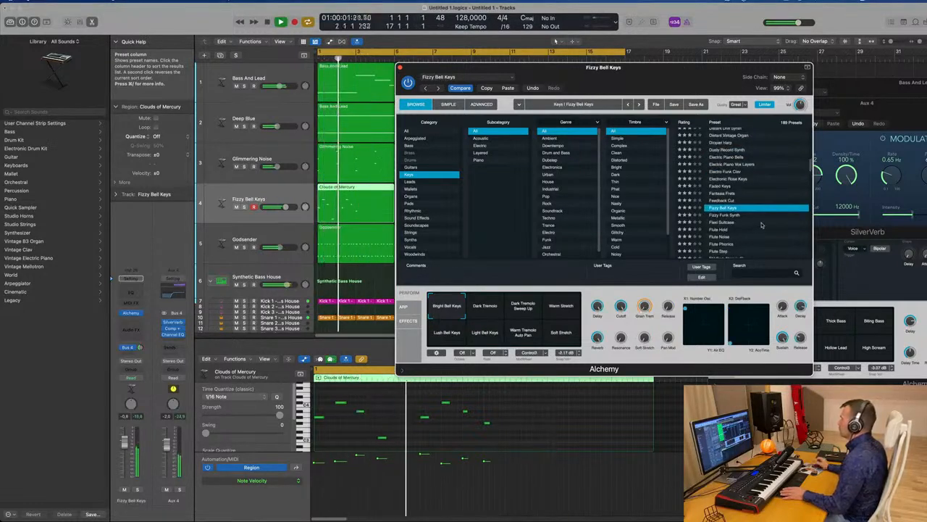
click(493, 307)
click(525, 310)
click(549, 308)
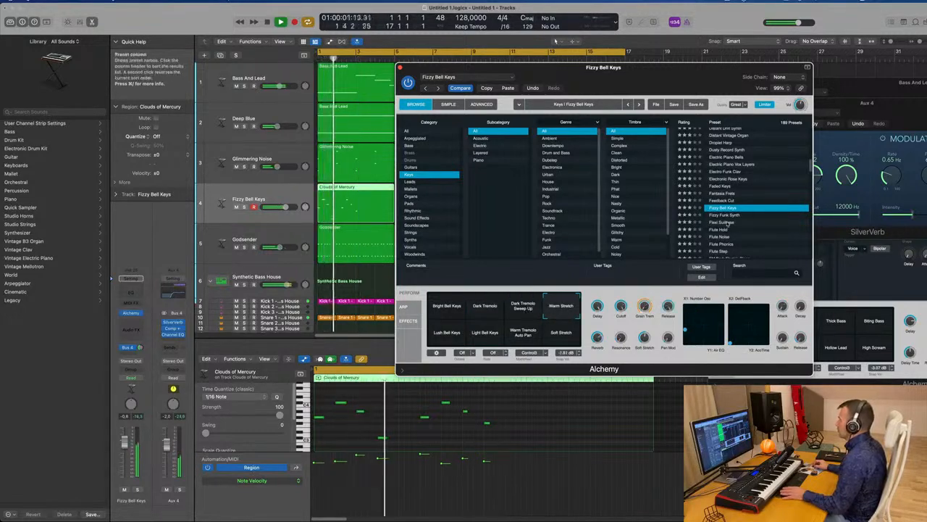
Audition the Flexi Suitcase and Flute Noise presets on the looping phrase
click(753, 222)
scroll(755, 225, down, 2)
click(728, 204)
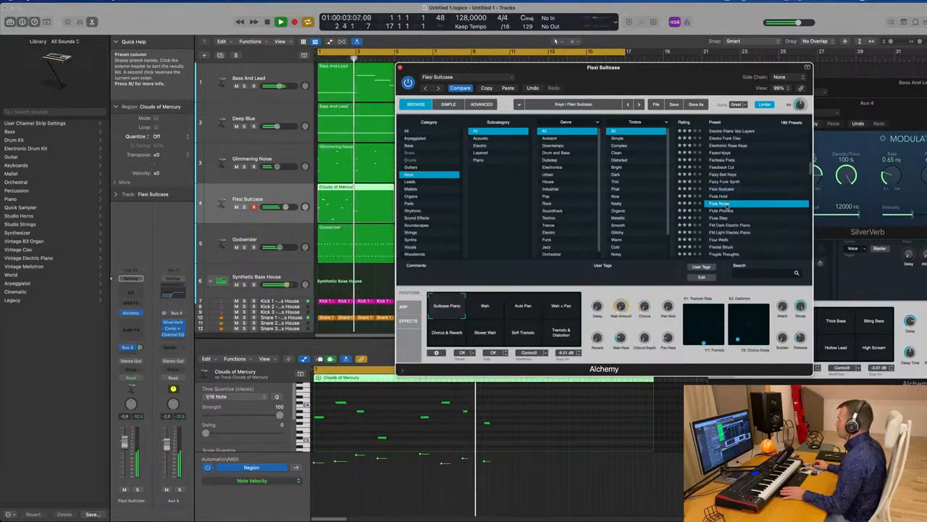
Audition Flute Noise's Percussive, Tremolo Glitches, Muffled Organ Reverb, Low Droning and Softer variations, restarting the phrase for the first two
scroll(780, 208, down, 2)
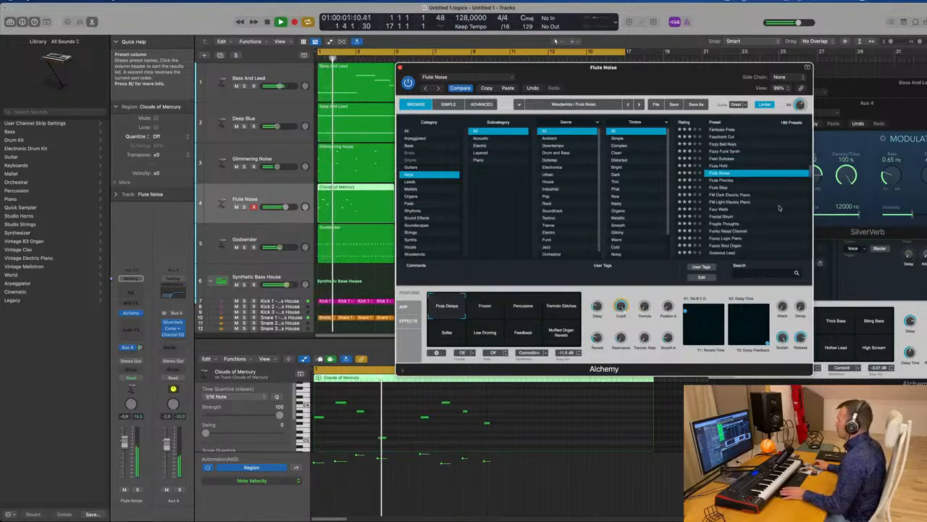
mouse_move(647, 77)
mouse_down()
mouse_move(652, 83)
mouse_move(608, 88)
mouse_move(657, 88)
mouse_up()
click(533, 321)
key(Return)
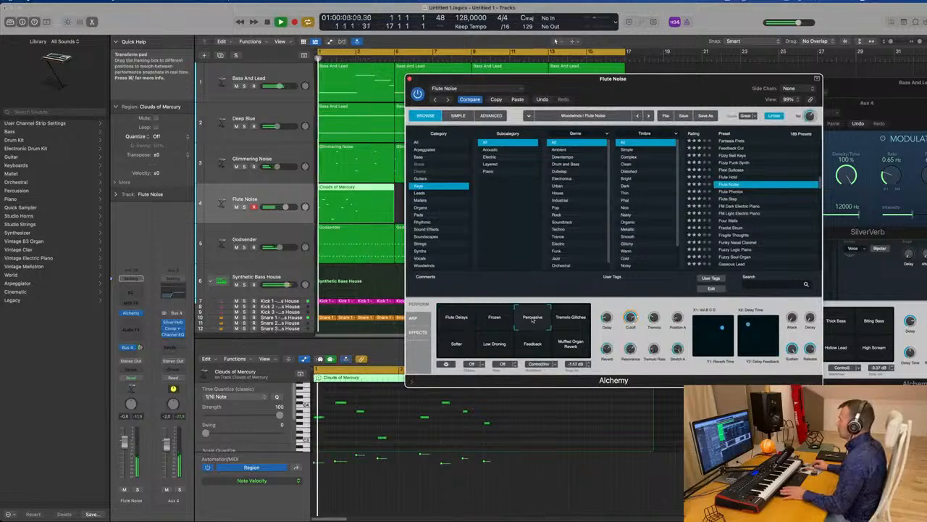
click(561, 319)
key(Return)
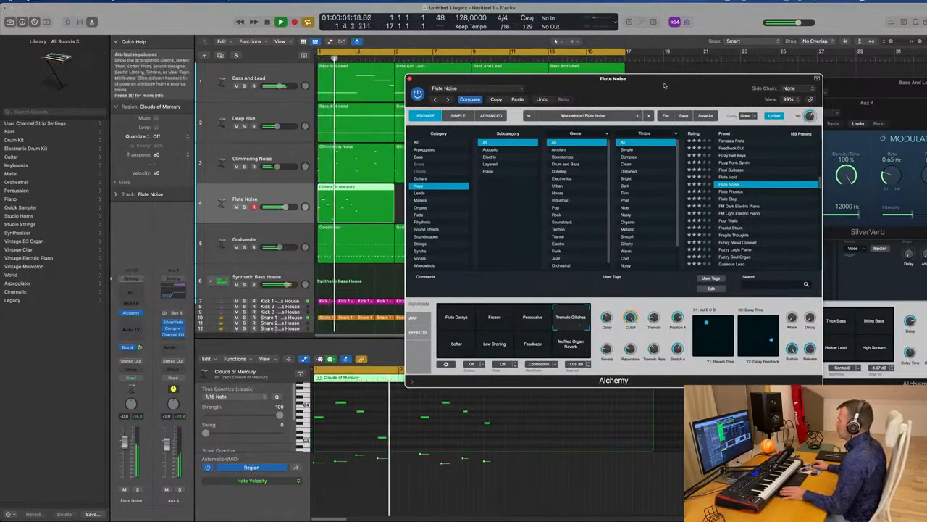
drag(747, 88, 643, 94)
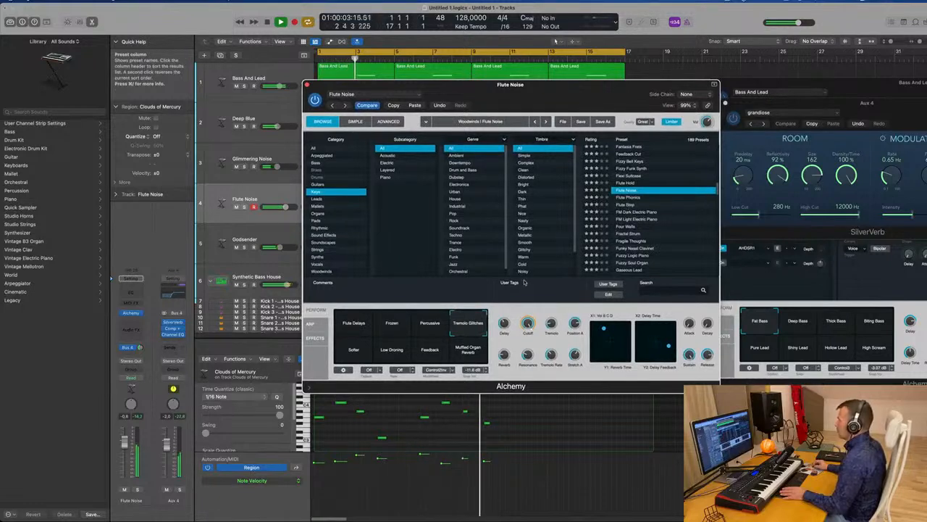
click(474, 350)
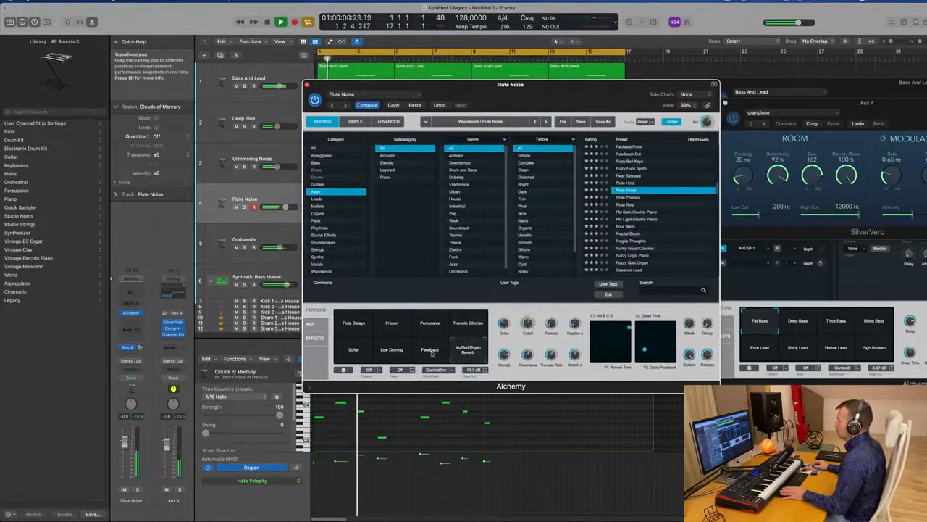
click(403, 360)
click(354, 350)
Audition the Flute Step, Fractal Strum and Funky Nasal Clavinet presets on the looping phrase
click(642, 205)
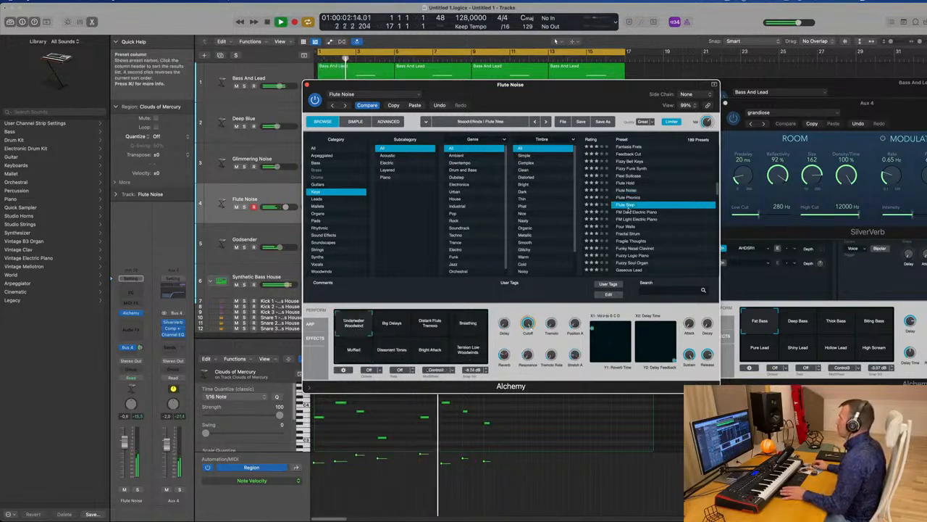
scroll(650, 217, down, 1)
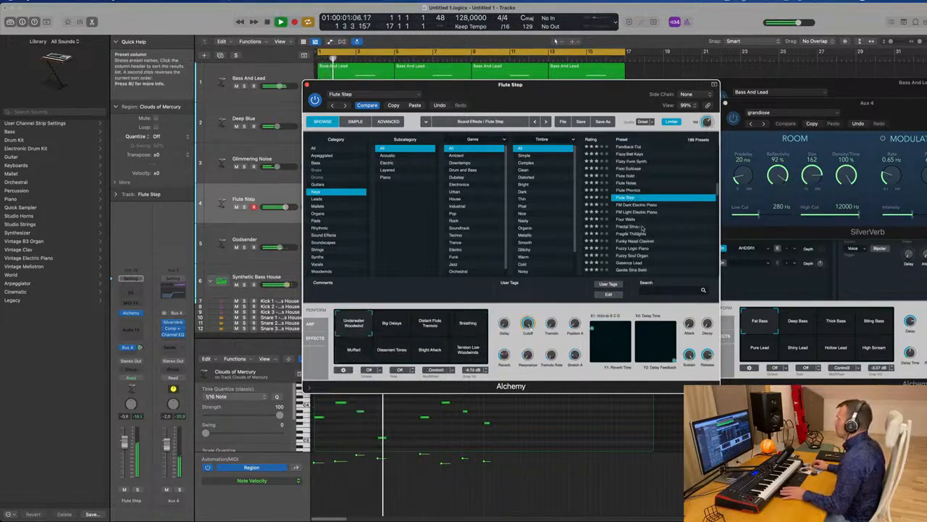
click(635, 227)
scroll(684, 219, down, 2)
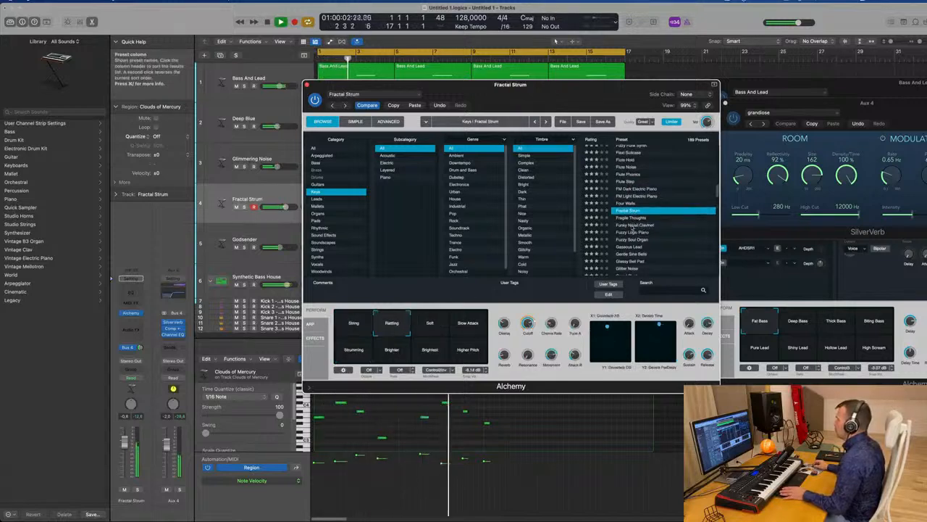
click(631, 226)
Load the Gentle Sine Bells preset for the melody track and close the Alchemy window
scroll(655, 223, down, 2)
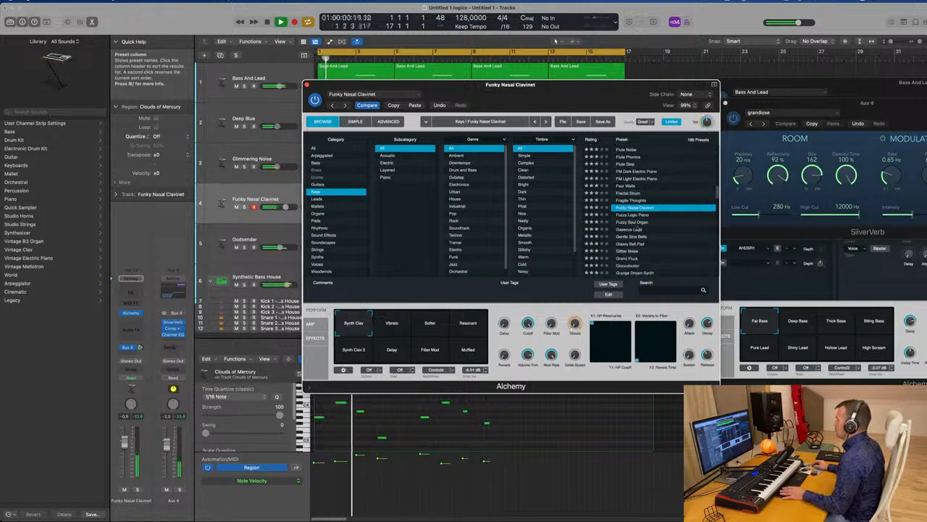
click(660, 227)
click(633, 238)
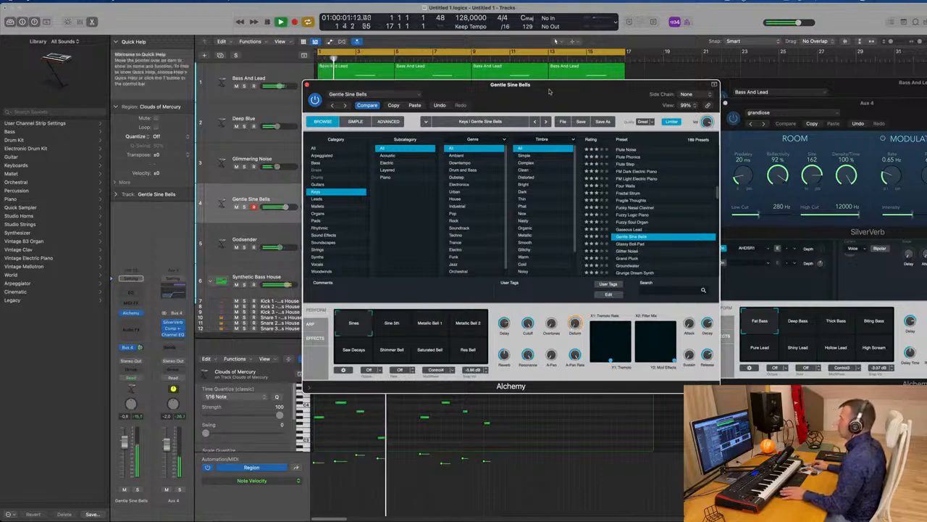
drag(549, 92, 667, 78)
click(426, 70)
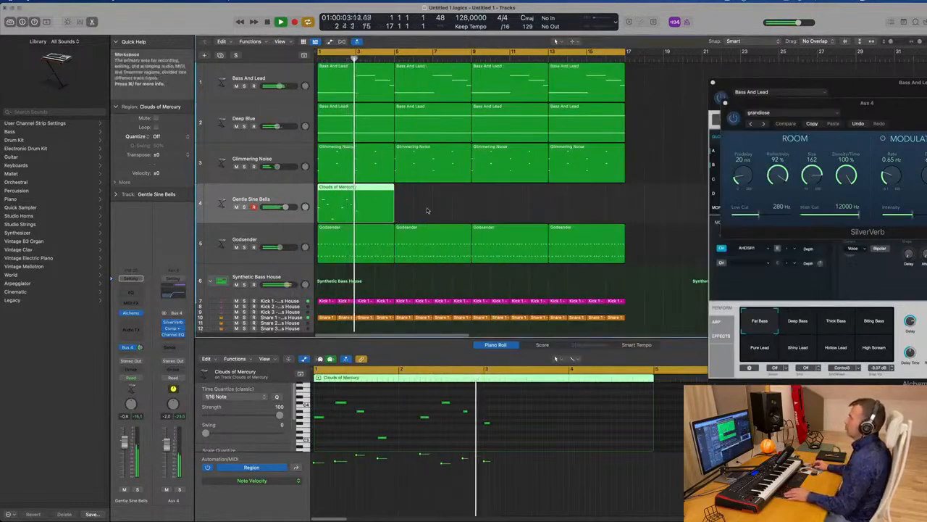
Repeat the four-bar Clouds of Mercury region three times so the Gentle Sine Bells melody fills all 16 bars
key(super+r)
key(super+r)
key(super+r)
key(super+Left)
key(super+Left)
key(super+Up)
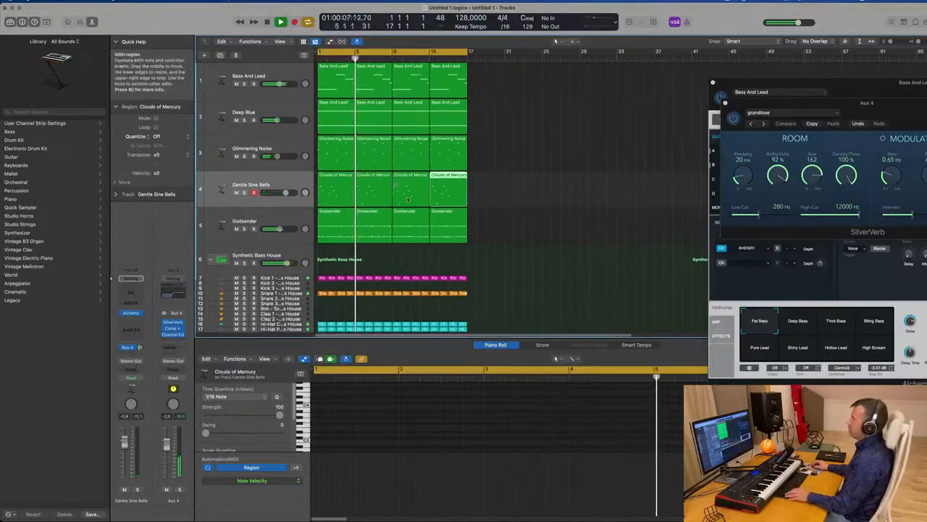
key(super+Right)
key(super+Right)
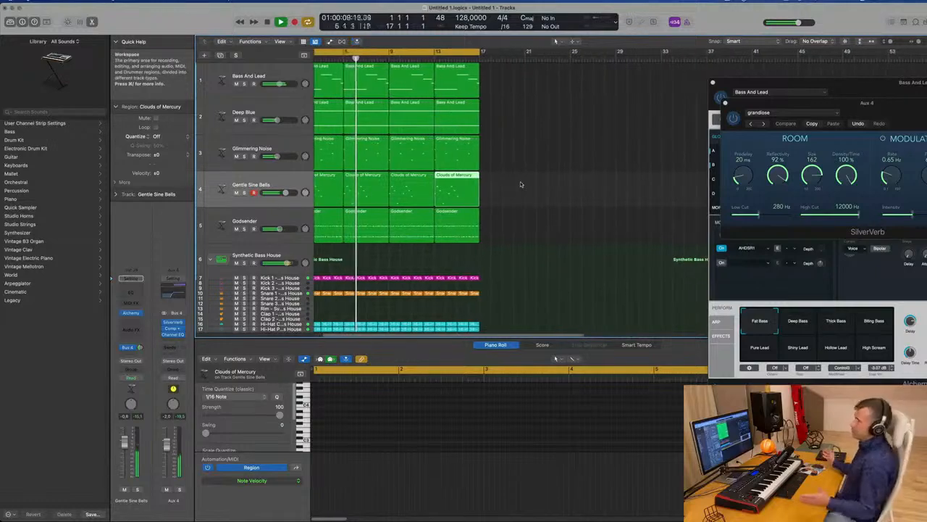